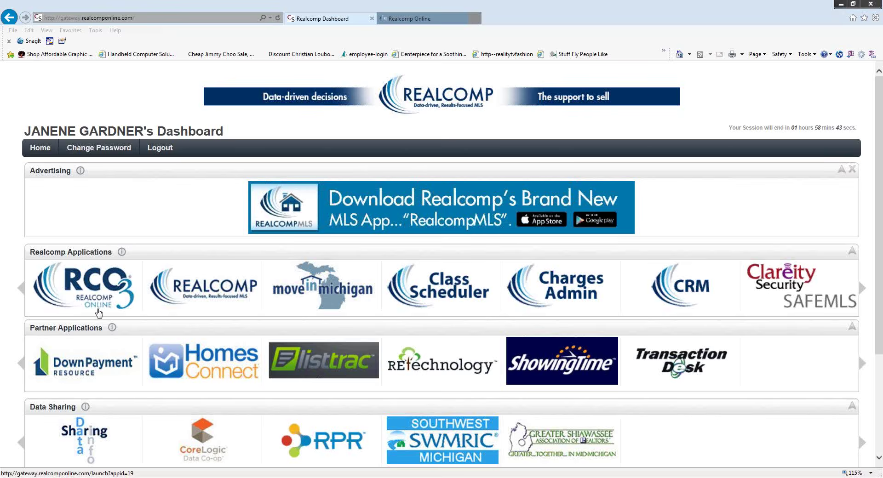
- Switch to Realcomp Online and read the Nov 3 News & Alerts item about Realcomp's December move
click(412, 21)
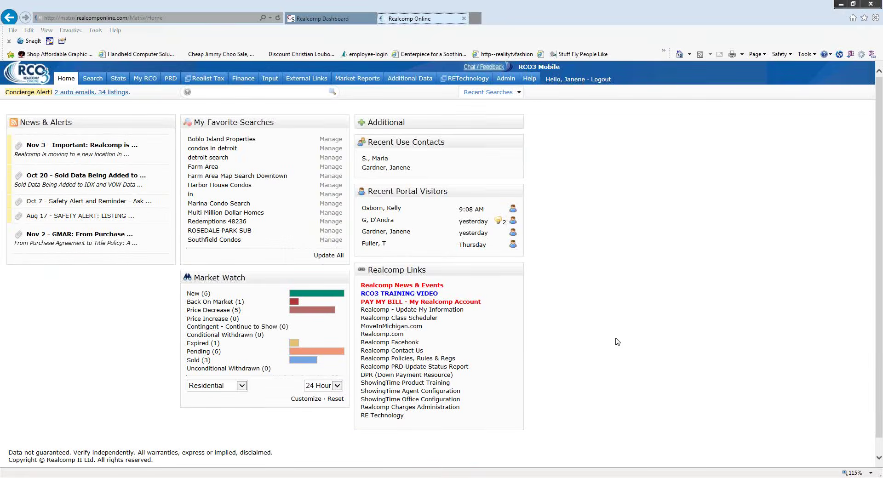
click(112, 148)
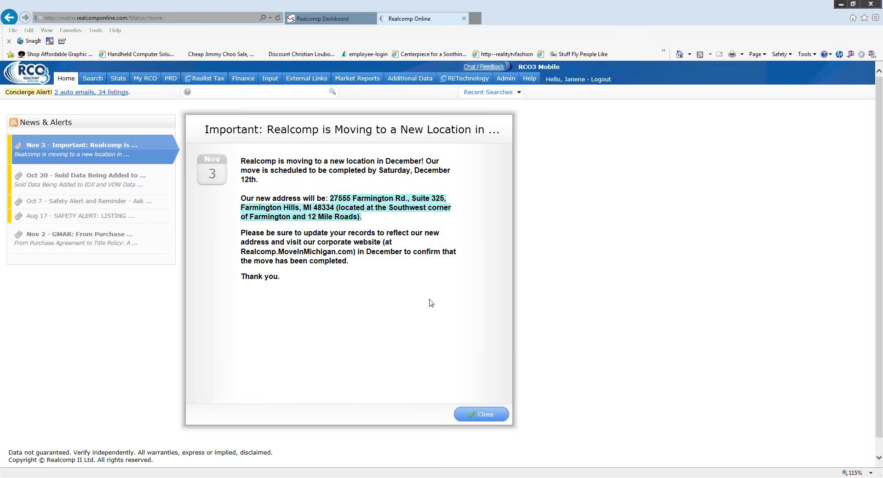
- Close the moving-announcement news article to return to the RCO3 home page
click(485, 415)
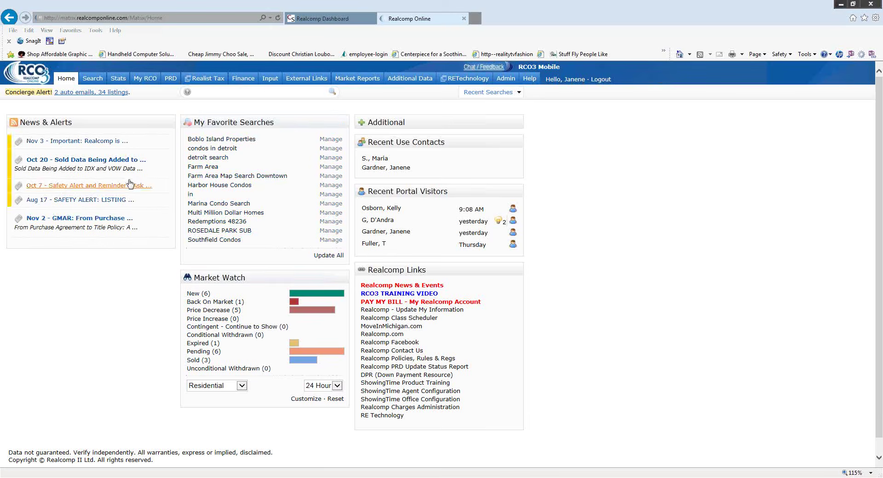
- From the Input page, choose Add new for Listings to see the available listing forms
click(267, 85)
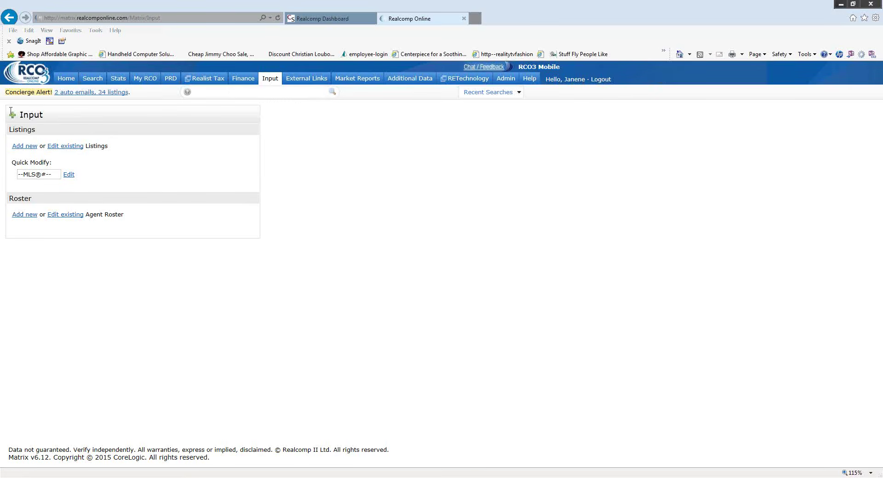
click(27, 147)
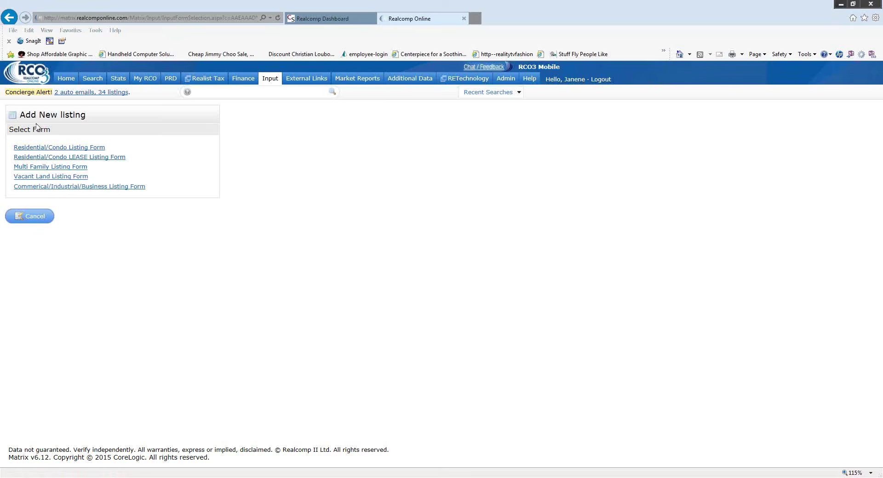
- Choose the Residential/Condo Listing Form, reaching the PRD property-record search for Oakland County
click(52, 148)
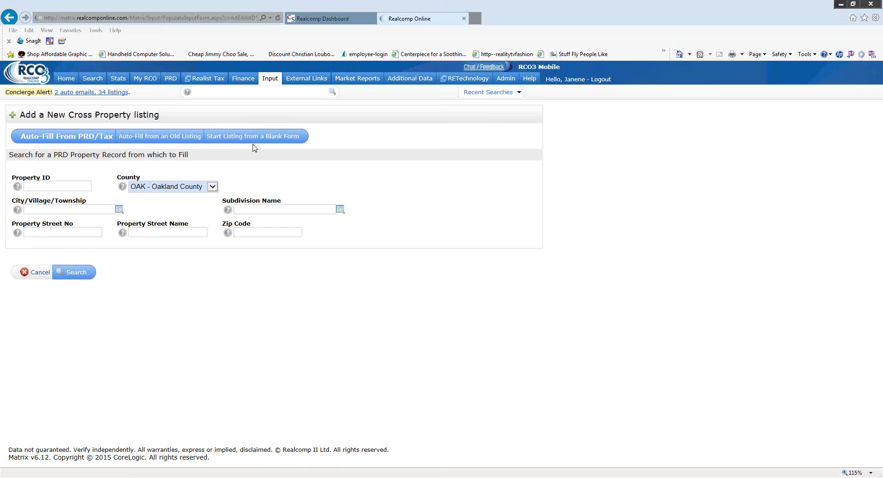
- Start the Residential/Condo listing from a blank form, with status defaulting to Active
click(251, 138)
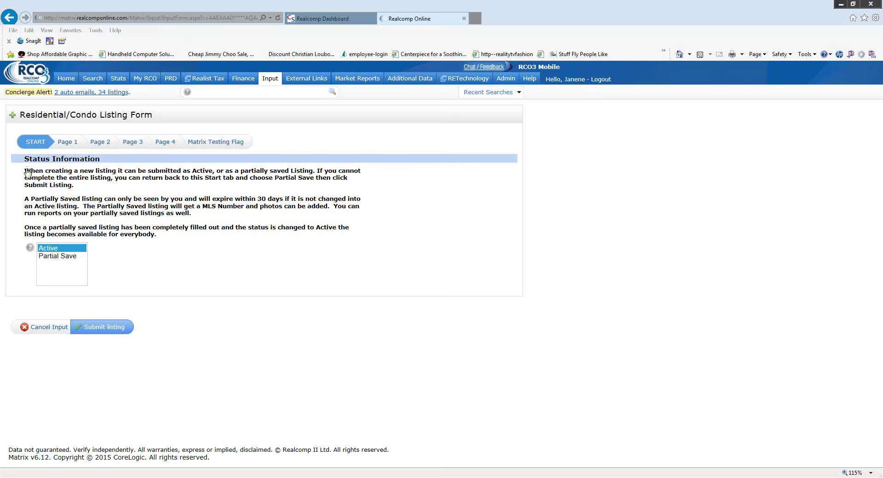
- Review Page 1 of the listing form, including the pre-filled list agent and office details
click(67, 143)
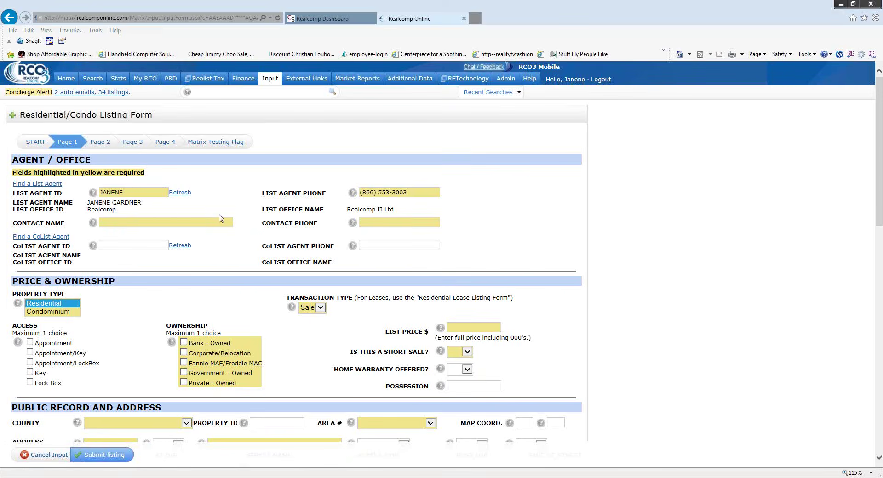
scroll(256, 221, down, 1)
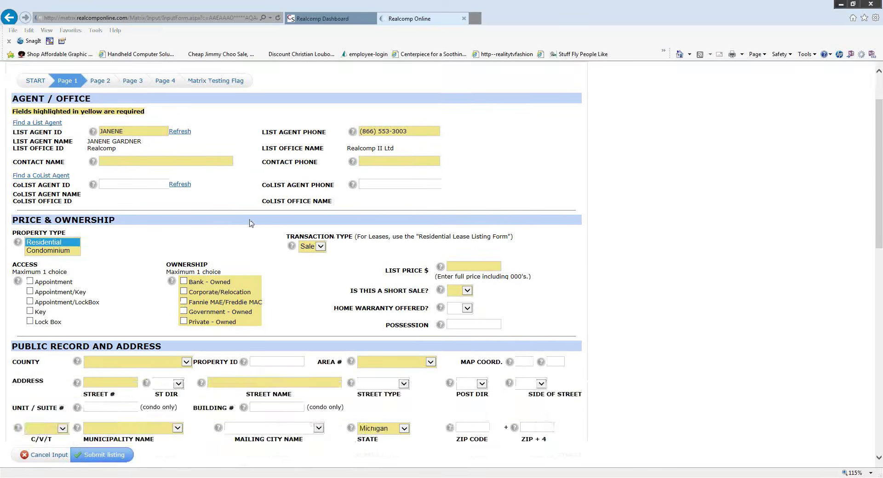
scroll(270, 231, down, 2)
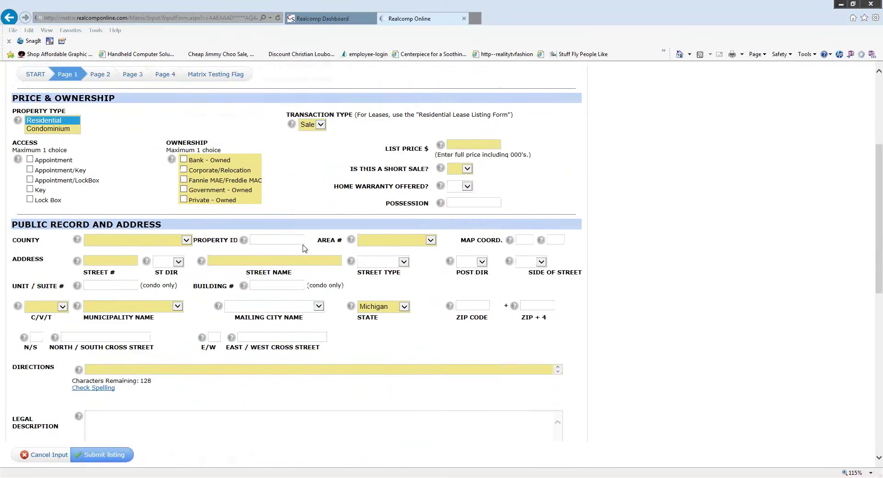
scroll(304, 250, down, 1)
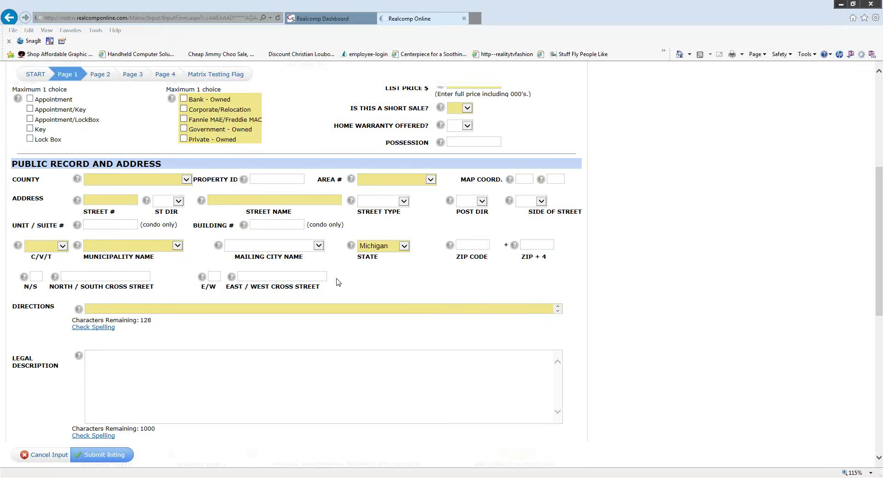
scroll(336, 281, down, 5)
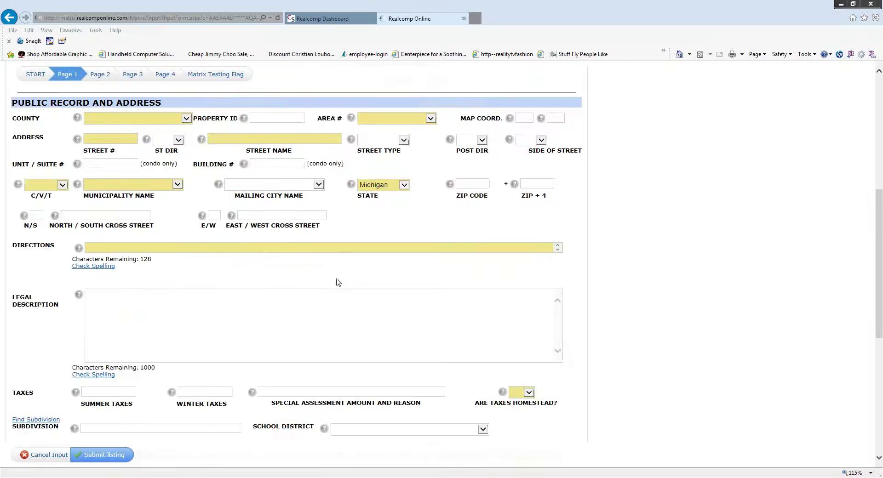
scroll(333, 286, down, 1)
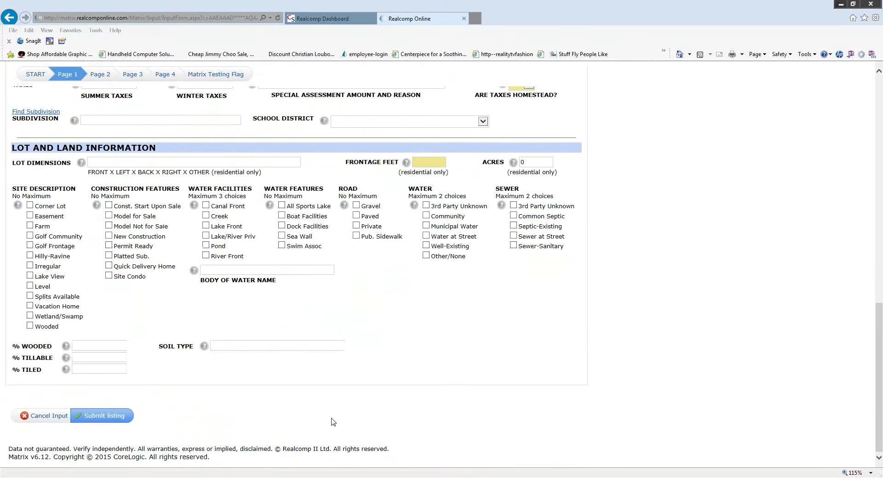
scroll(307, 401, up, 1)
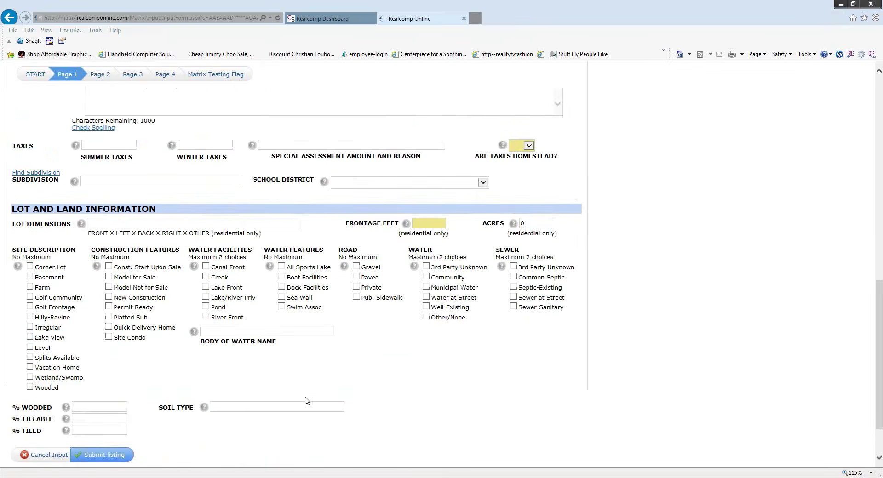
scroll(307, 401, up, 1)
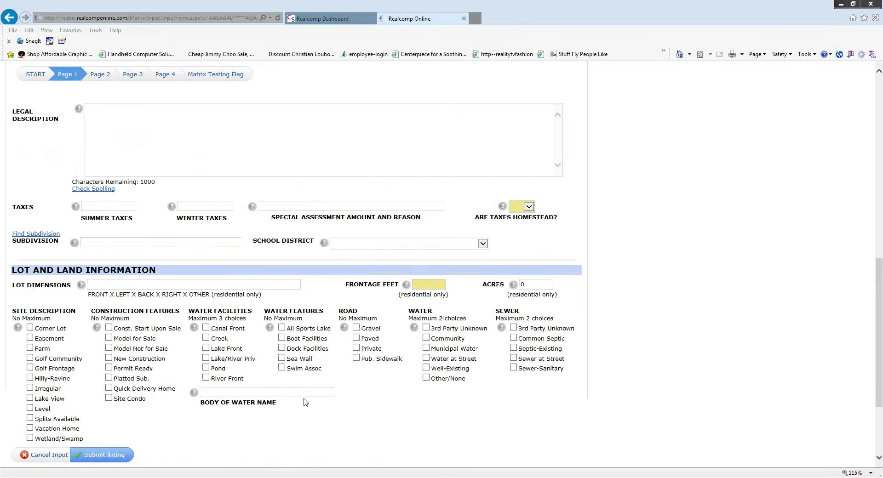
scroll(303, 403, up, 8)
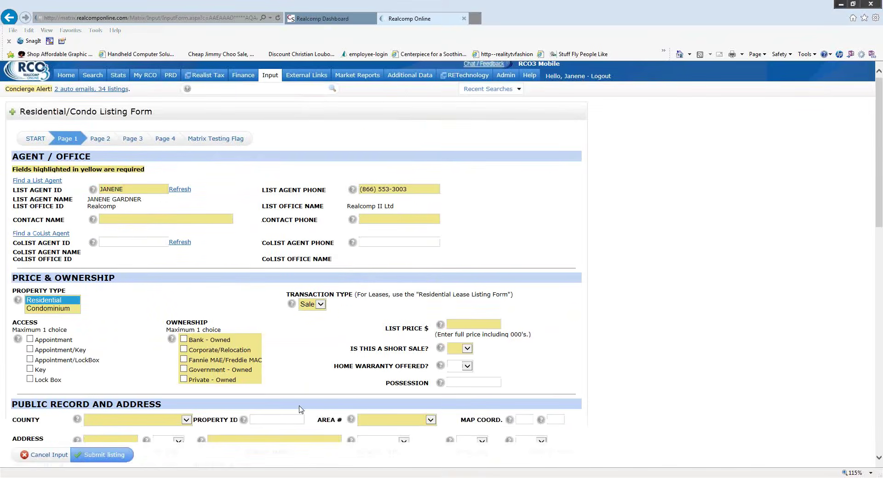
scroll(278, 434, up, 1)
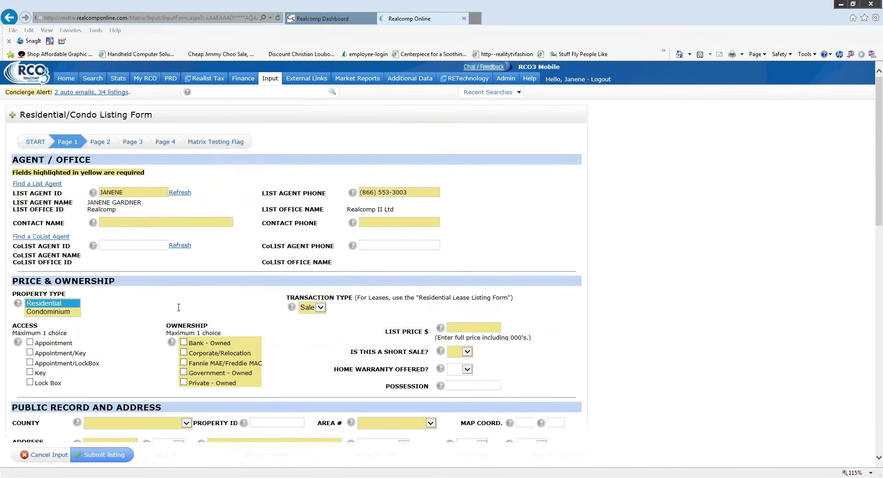
- Look over Page 2's blank Building and Exterior fields, then continue to Page 3
click(107, 145)
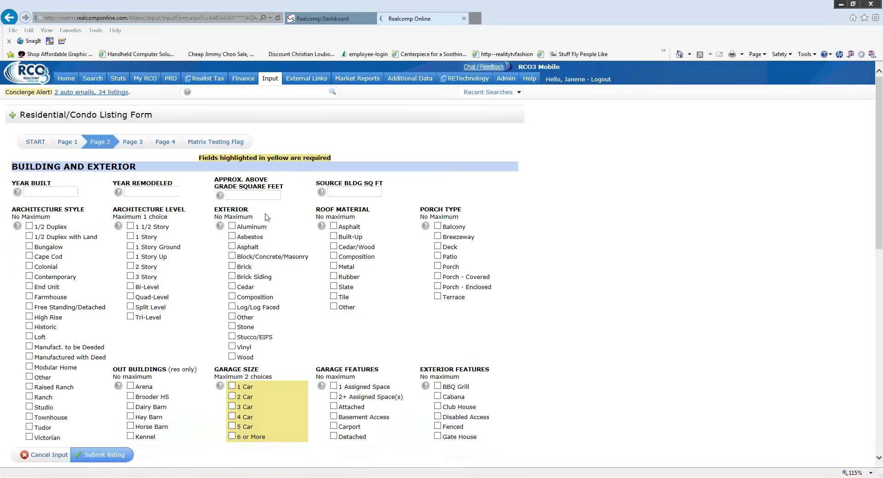
scroll(332, 279, down, 10)
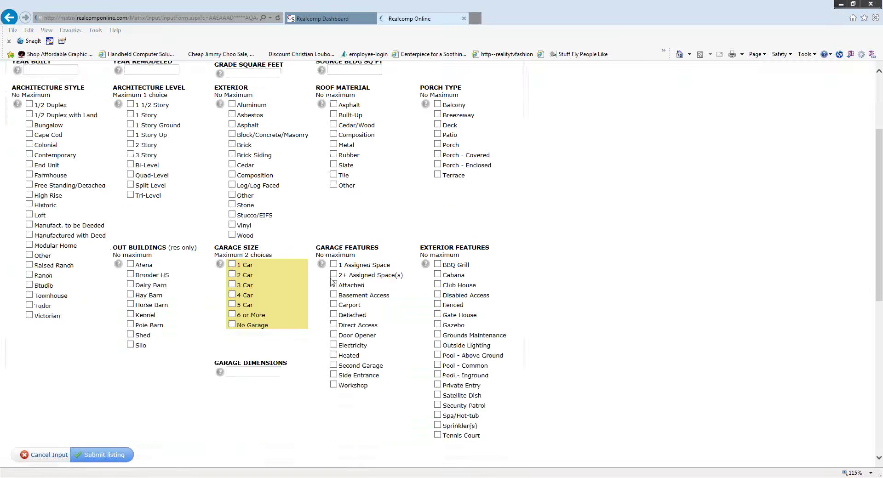
scroll(320, 297, up, 10)
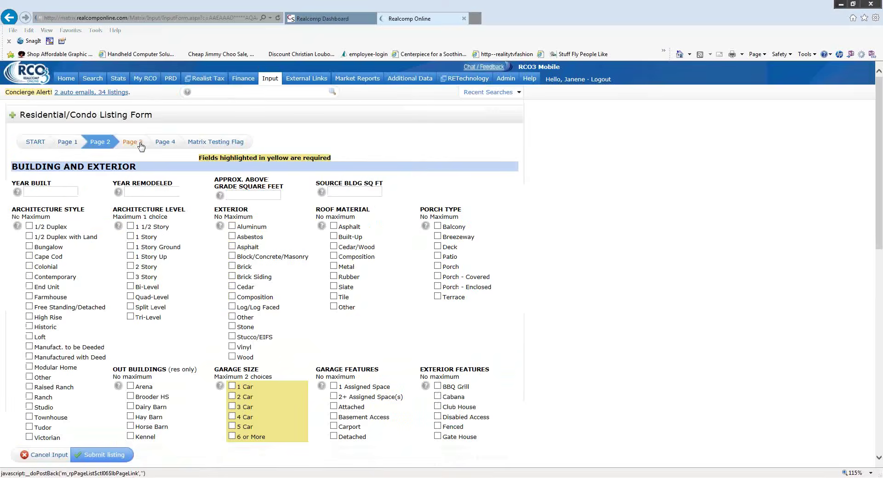
click(143, 140)
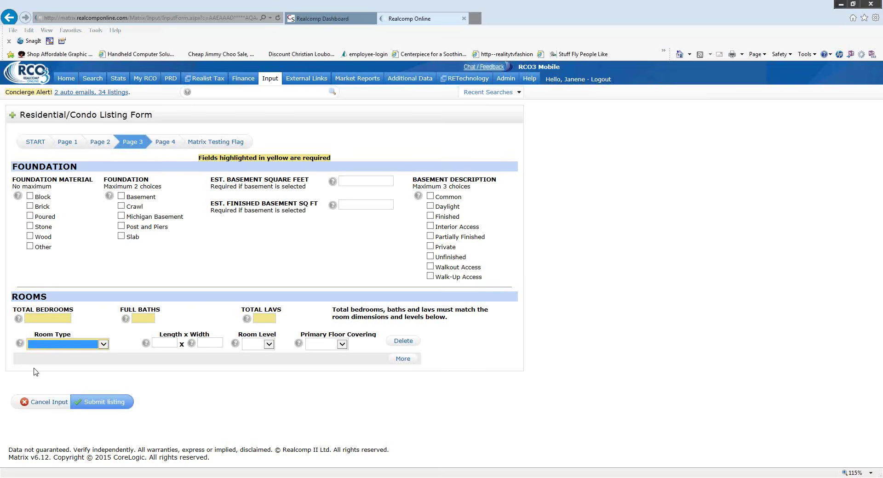
- Check the Room Type choices without selecting one, then move to Page 4 of the form
click(104, 345)
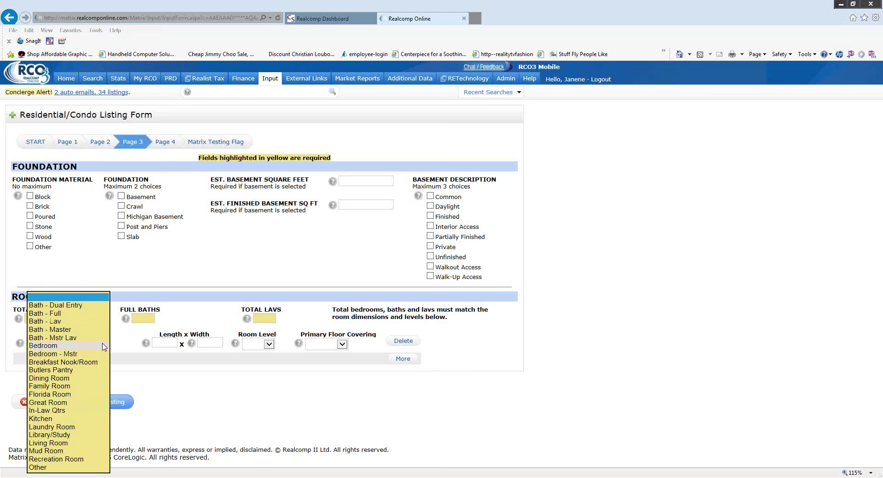
click(256, 397)
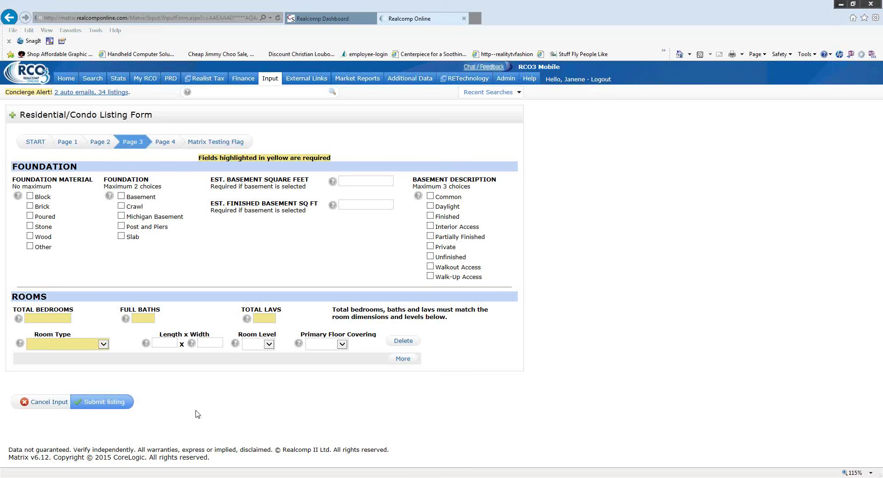
click(164, 143)
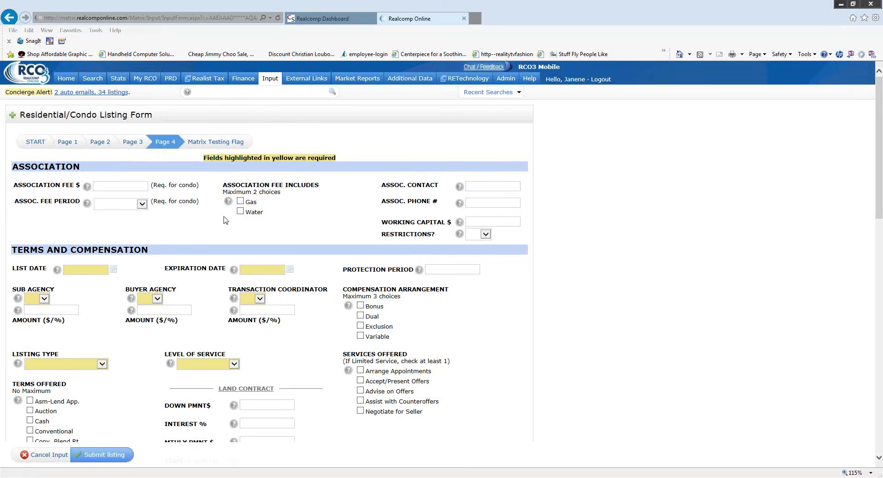
- Scroll Page 4 past Terms and Compensation down to the blank 1000-character Public Remarks box
scroll(227, 218, down, 1)
scroll(227, 218, down, 1)
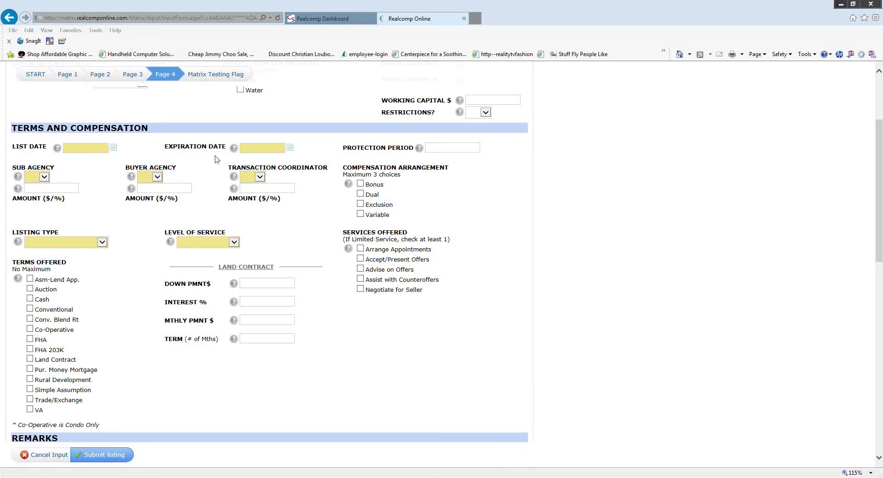
scroll(272, 207, down, 2)
scroll(300, 240, down, 4)
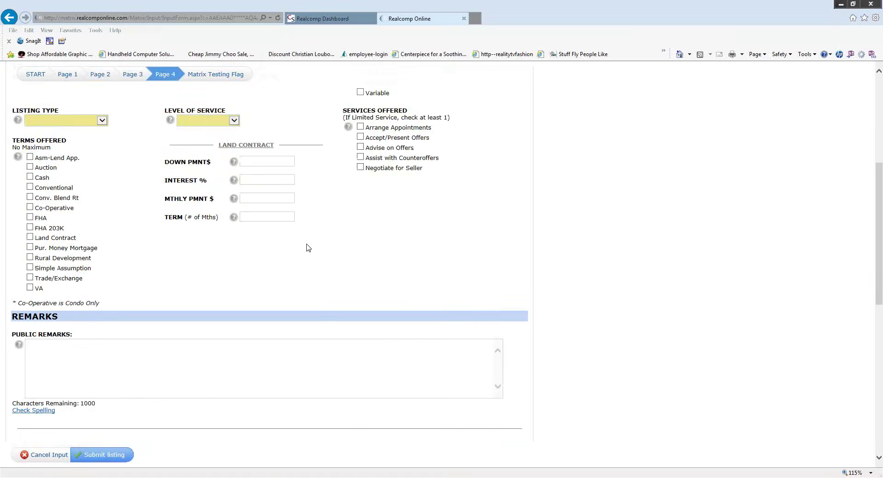
scroll(300, 223, down, 6)
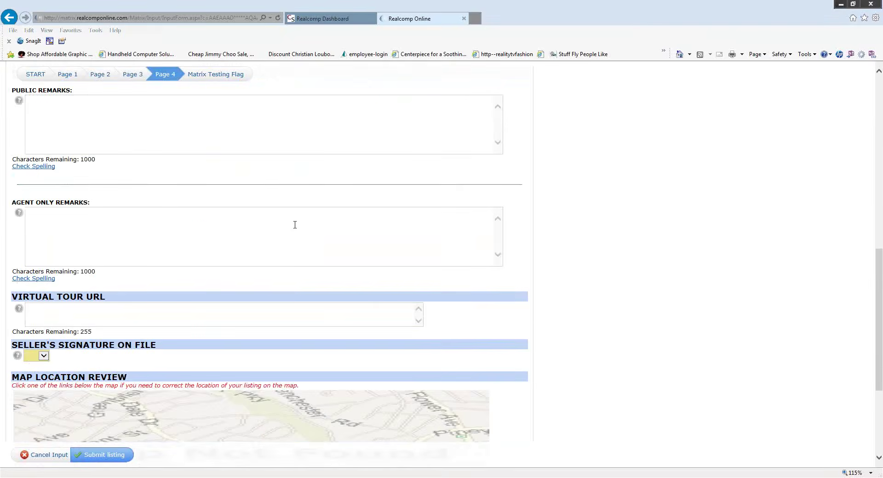
scroll(274, 225, up, 2)
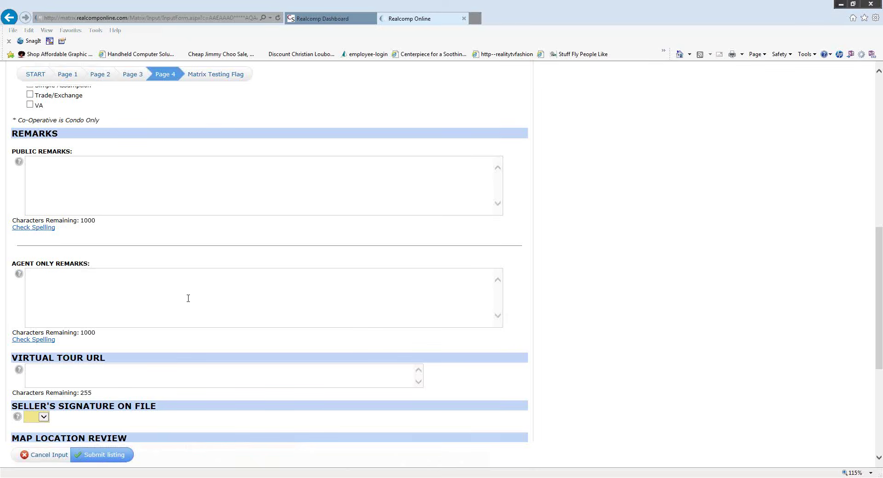
scroll(182, 291, down, 3)
scroll(182, 293, down, 6)
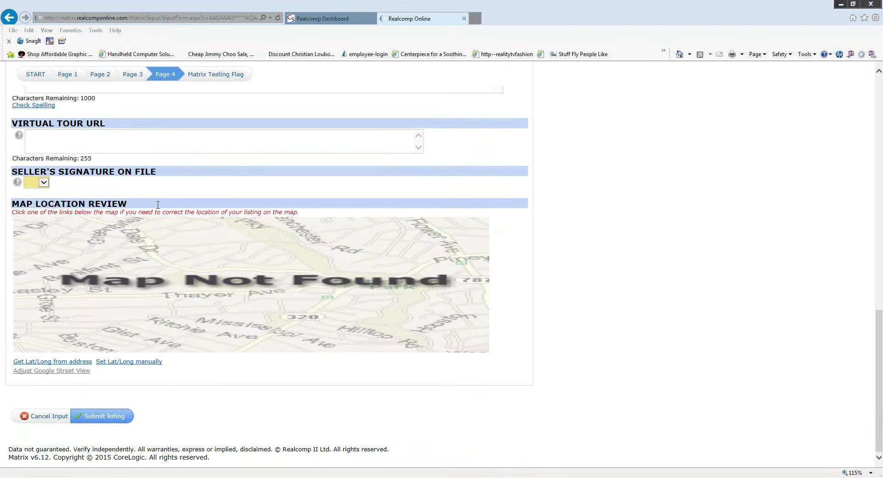
click(43, 183)
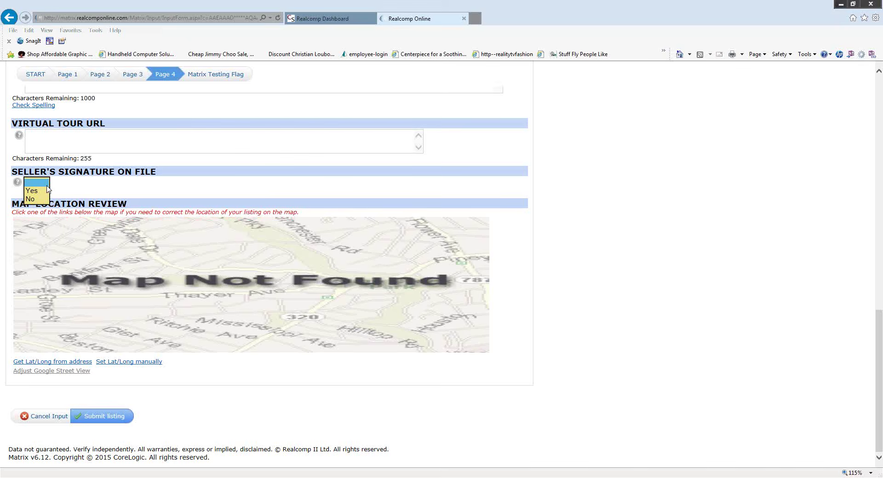
click(92, 200)
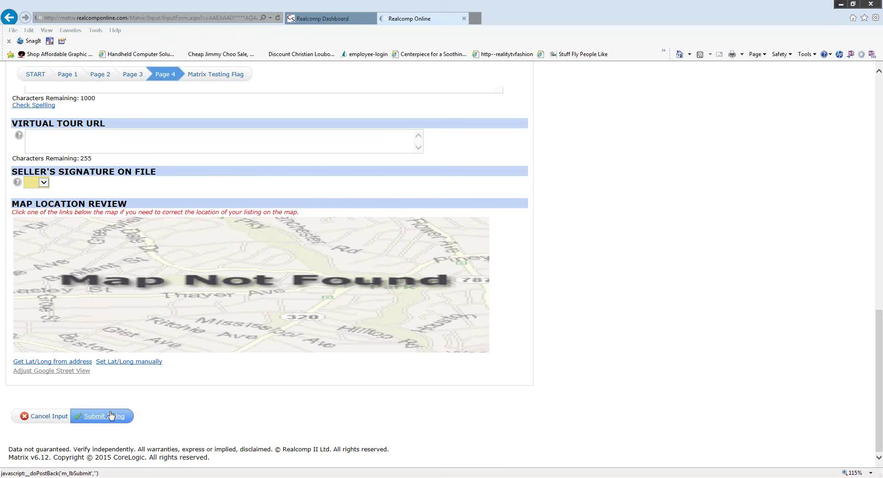
- Submit the incomplete listing and review flagged errors like empty List Date, Expiration Date, Listing Type
click(110, 416)
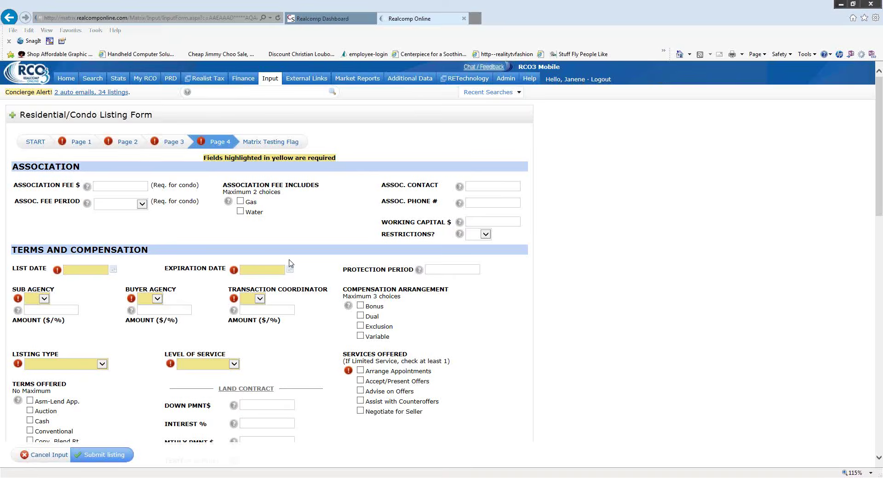
scroll(249, 312, down, 5)
scroll(247, 317, down, 4)
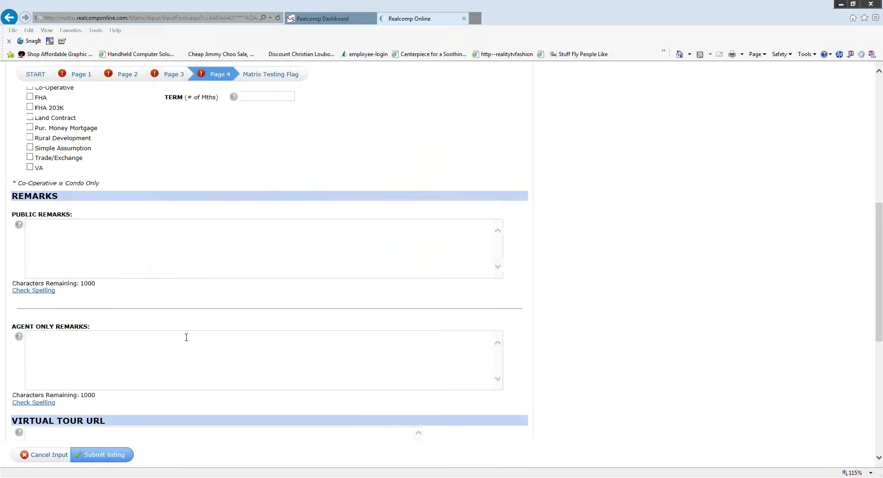
scroll(177, 355, down, 5)
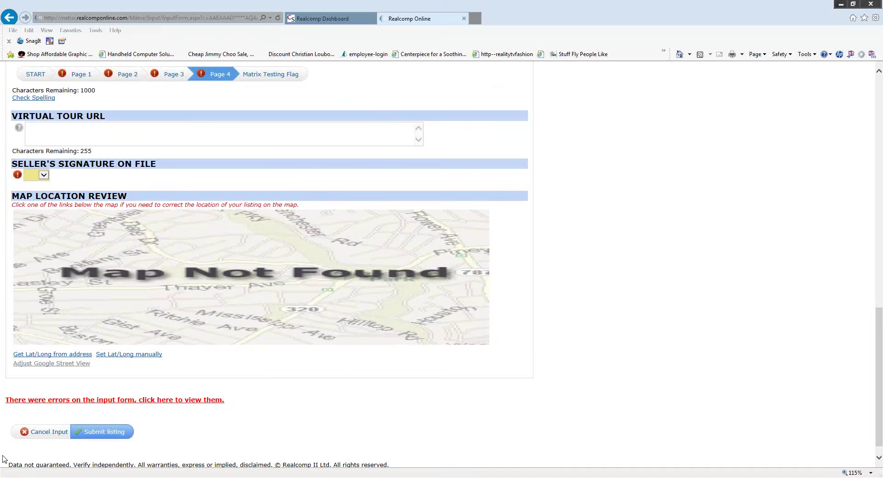
scroll(331, 453, up, 15)
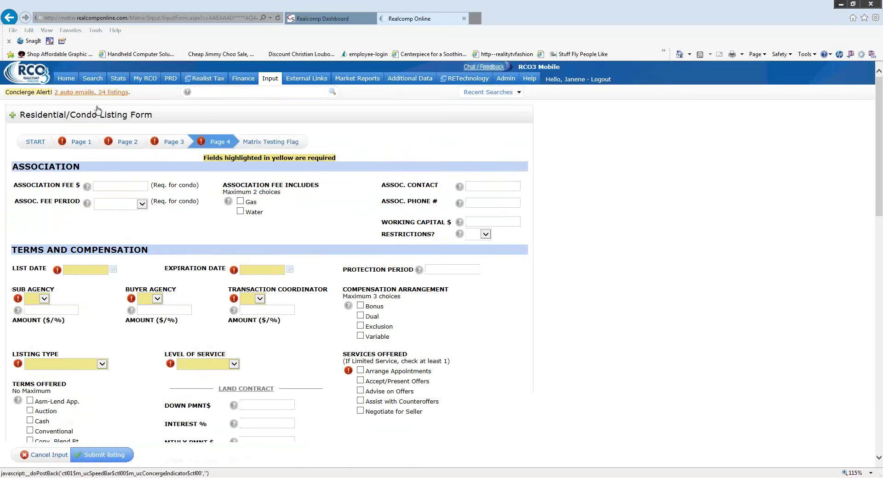
- From Home, use Input > Add new to start a Residential/Condo Listing Form from a blank form
click(66, 79)
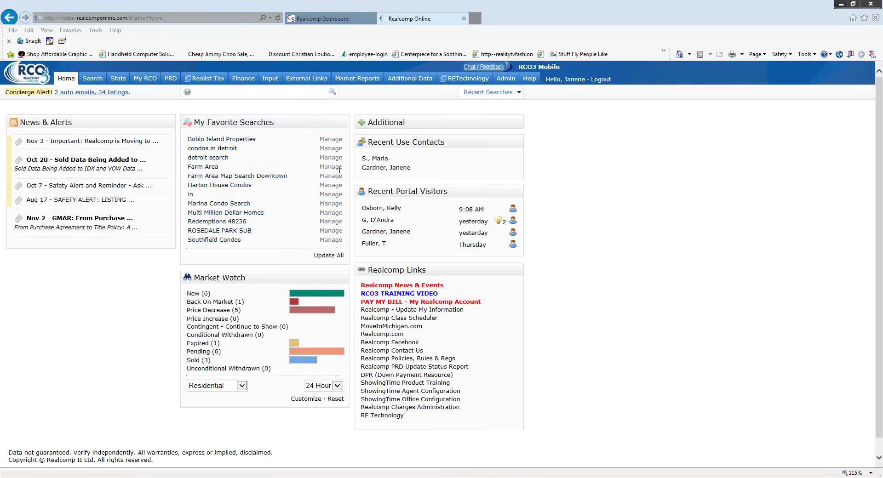
click(270, 81)
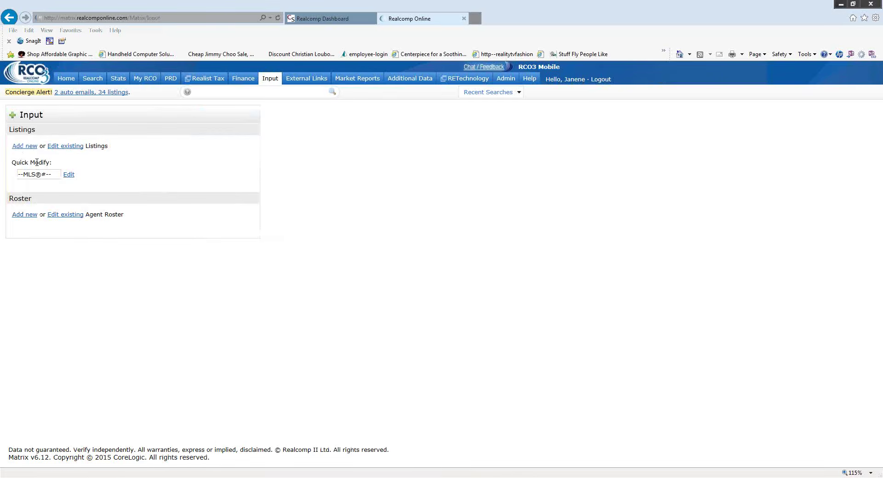
click(22, 147)
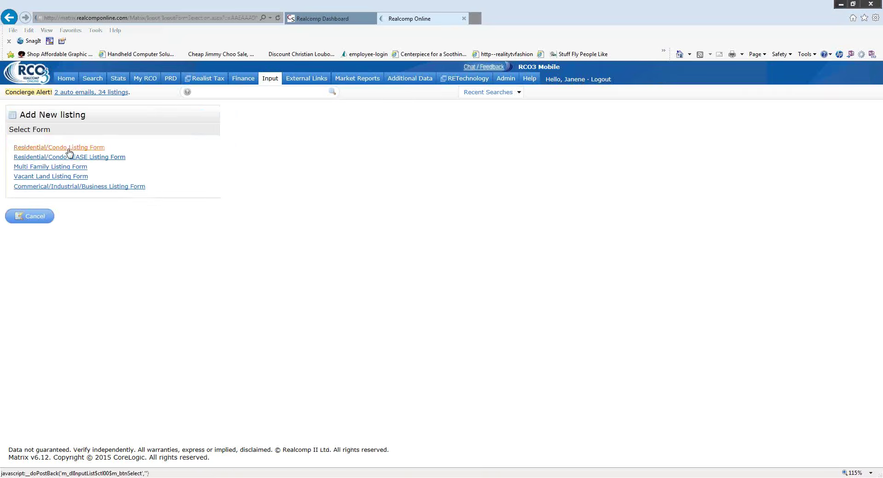
click(69, 148)
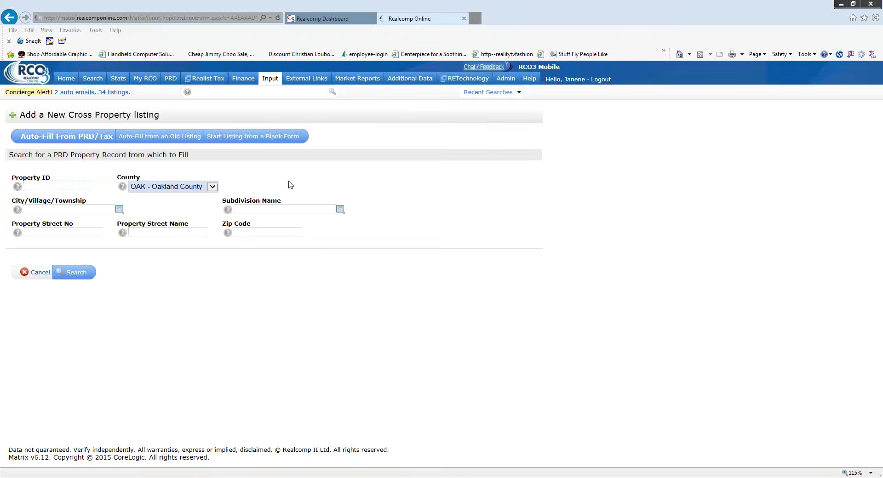
click(244, 137)
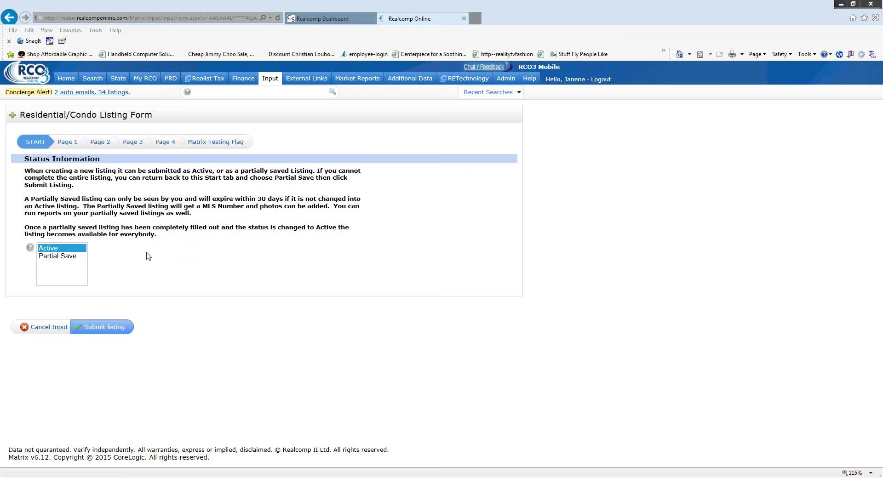
- Leave the listing form for the Home dashboard with News & Alerts and Market Watch
click(64, 79)
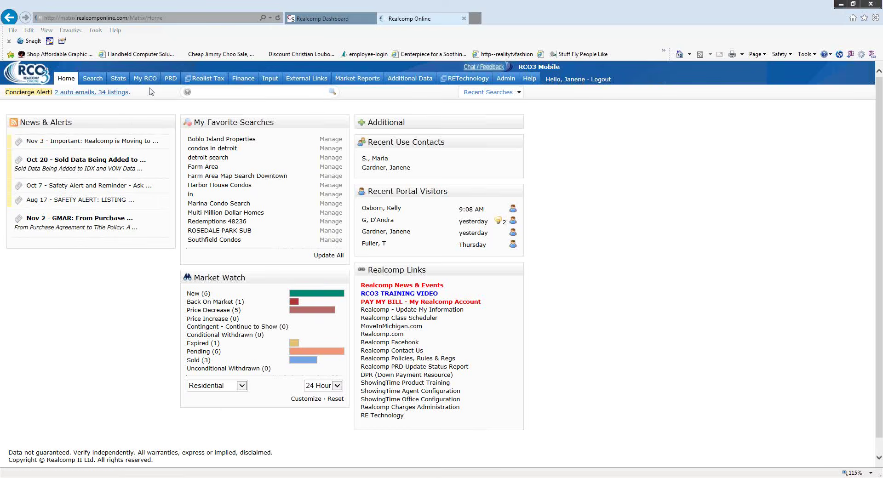
mouse_move(170, 84)
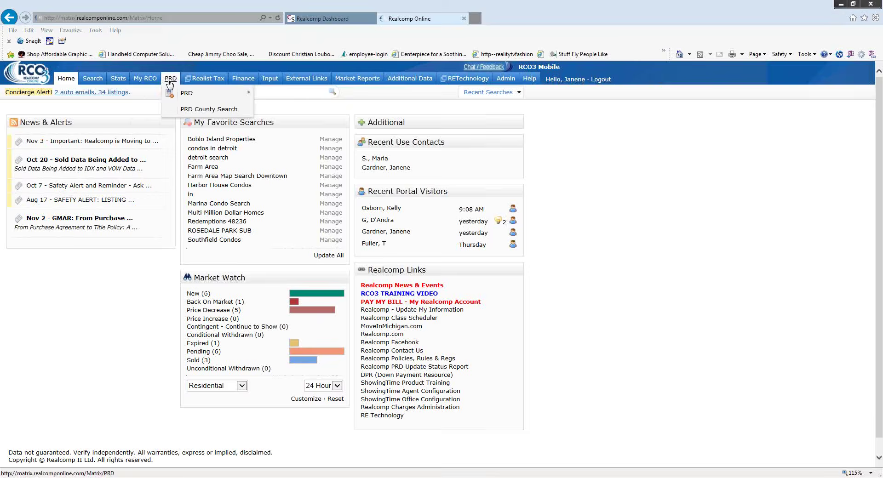
- Open PRD County Search and set the County to WAY - Wayne County
click(287, 98)
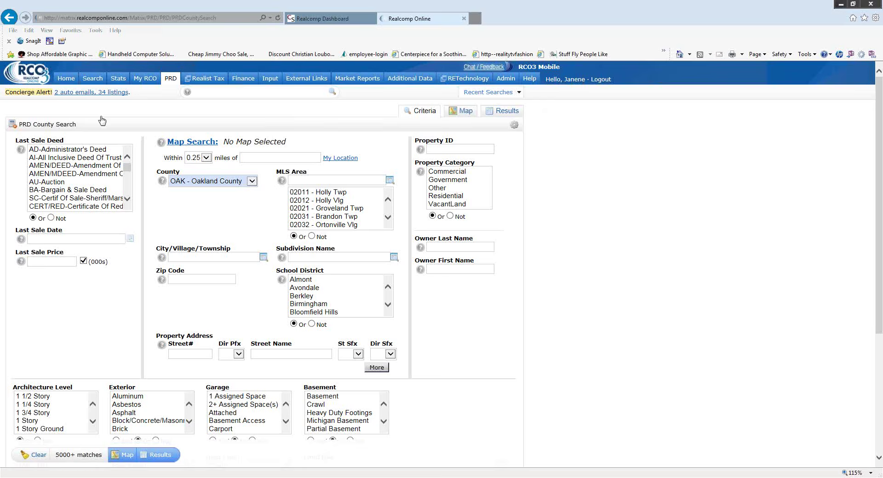
mouse_move(170, 81)
mouse_move(193, 94)
click(252, 182)
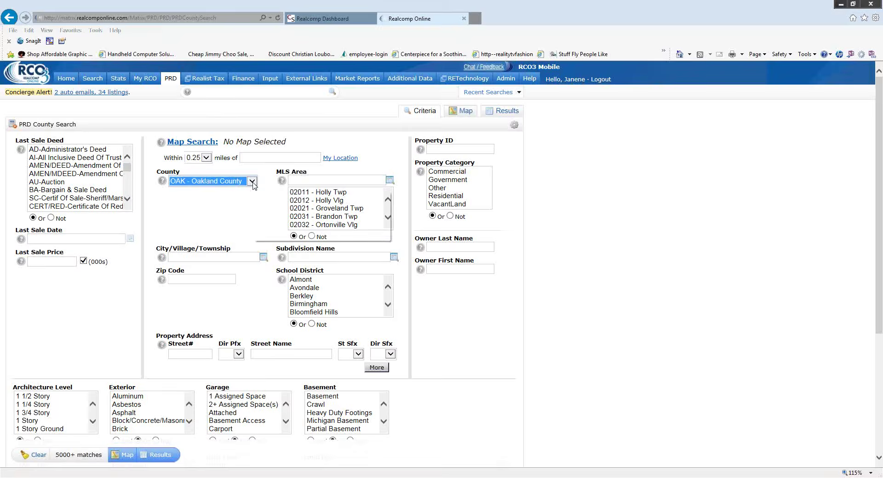
click(252, 182)
scroll(240, 264, down, 2)
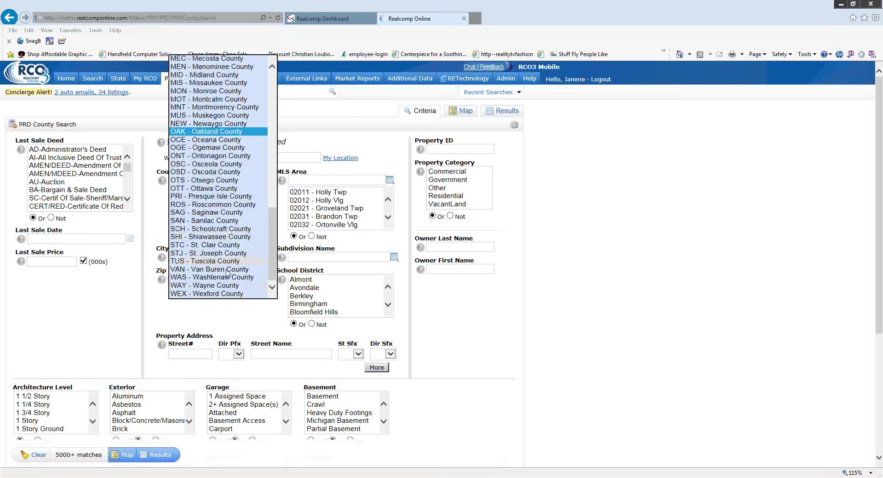
click(209, 289)
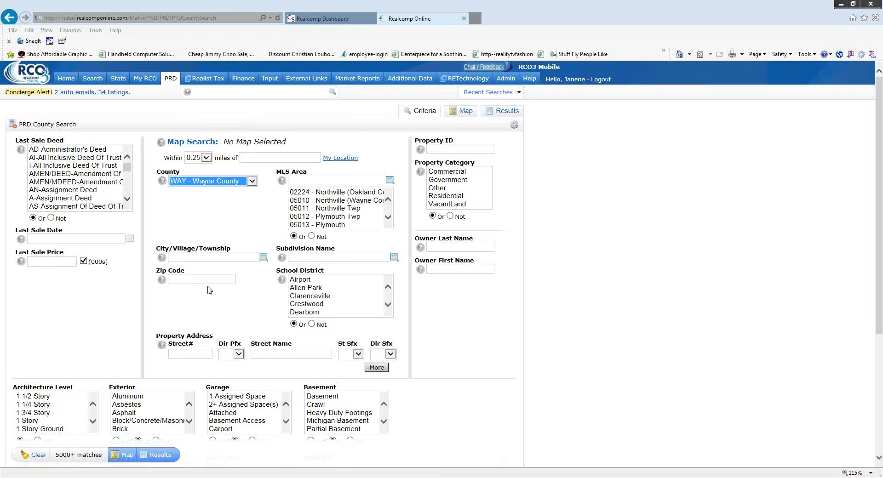
scroll(267, 219, down, 3)
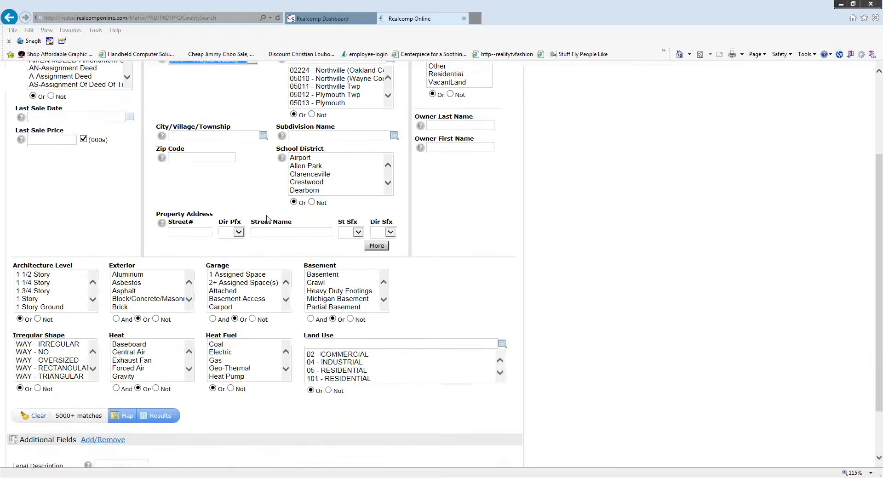
scroll(282, 205, down, 2)
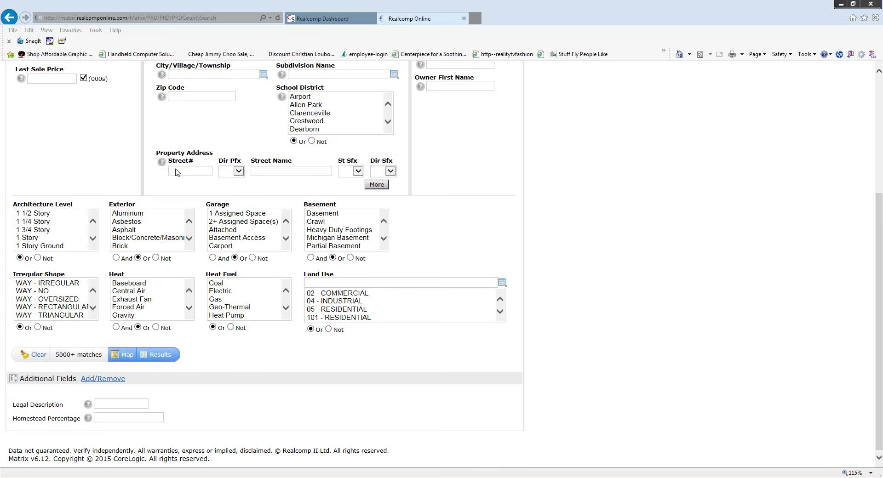
- Expand the property address criteria with More to six address rows
click(380, 186)
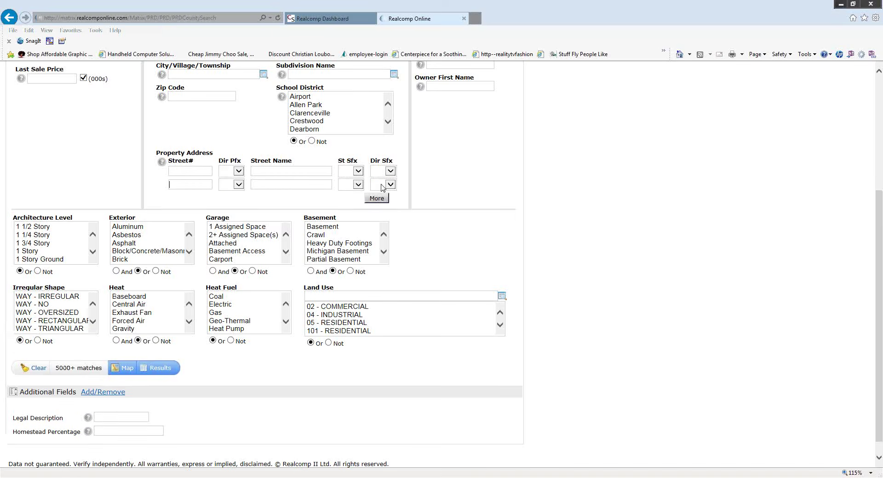
click(380, 199)
click(377, 213)
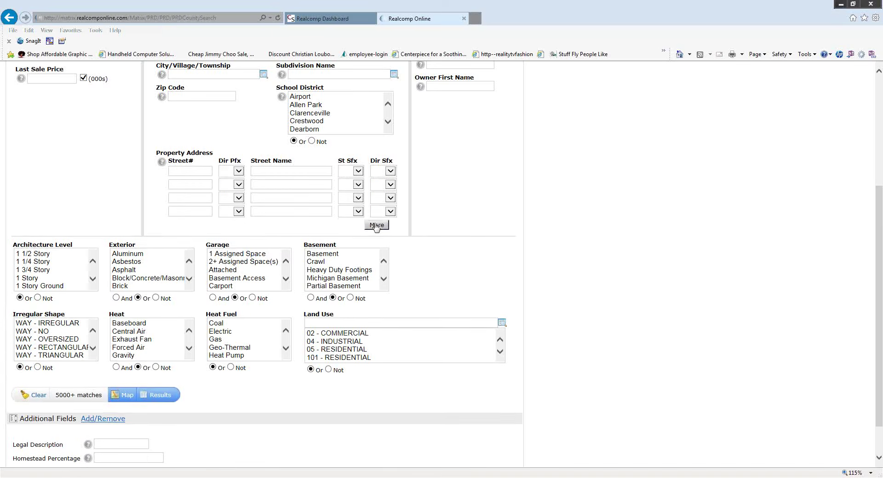
click(376, 226)
click(374, 239)
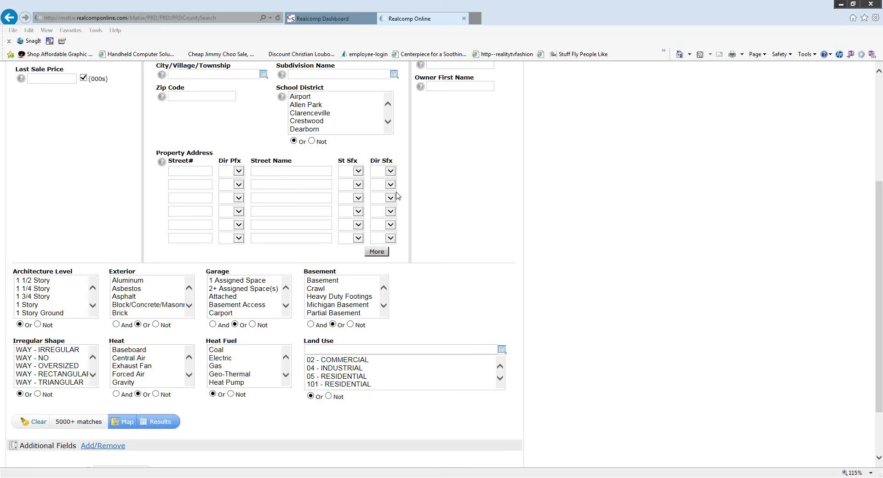
- Enter street number 75 and street name sand in the first address row
text(75)
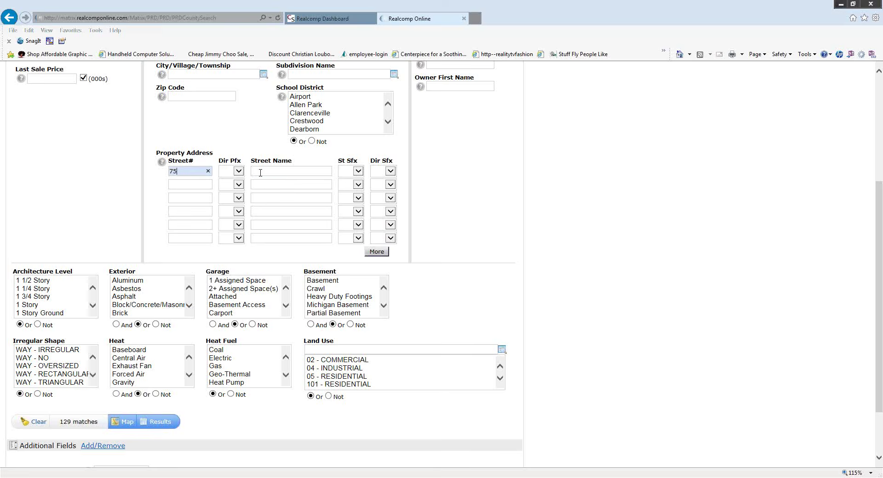
click(280, 172)
text(sand*)
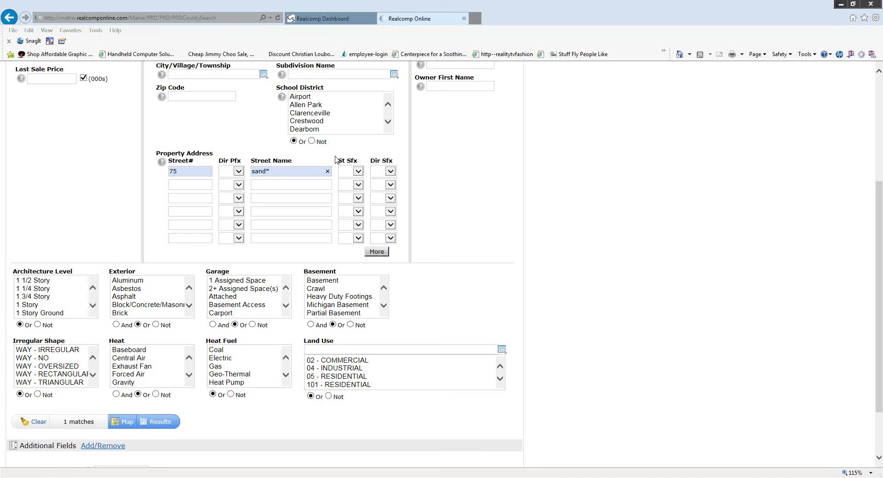
- Try extra address rows with street numbers 123 and 555 and partial street names
click(188, 184)
text(123)
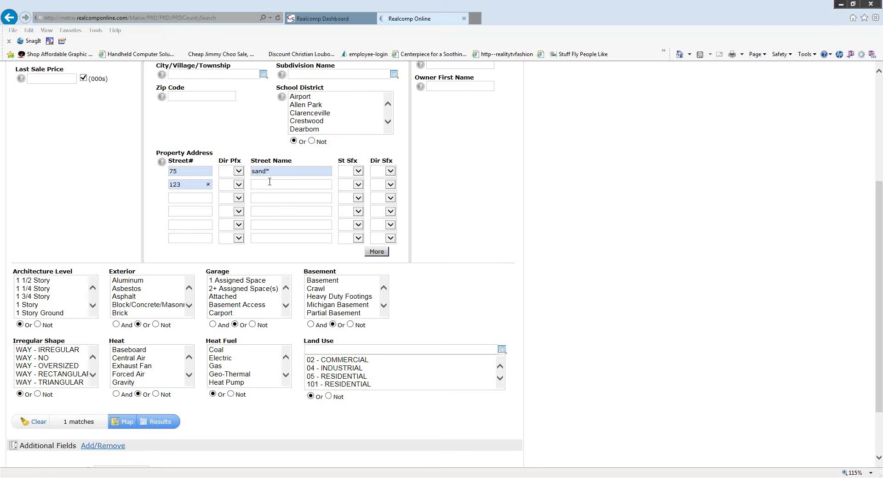
click(268, 185)
text(*)
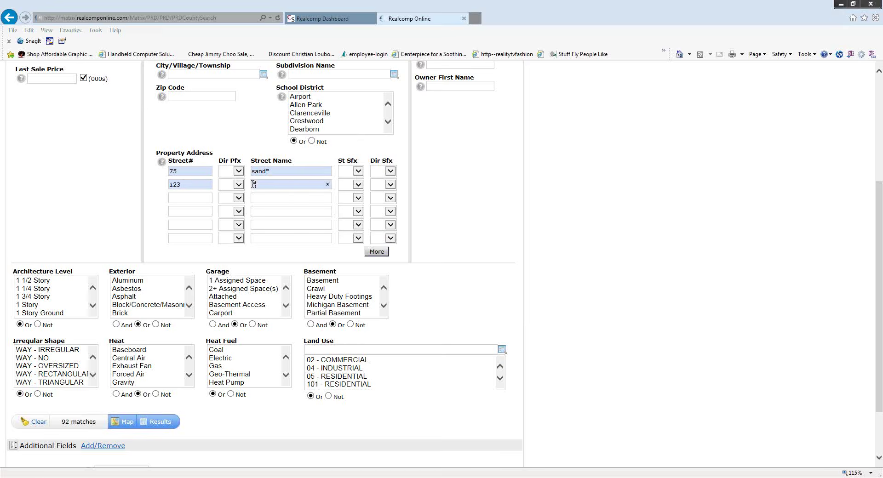
text(outer)
text(555)
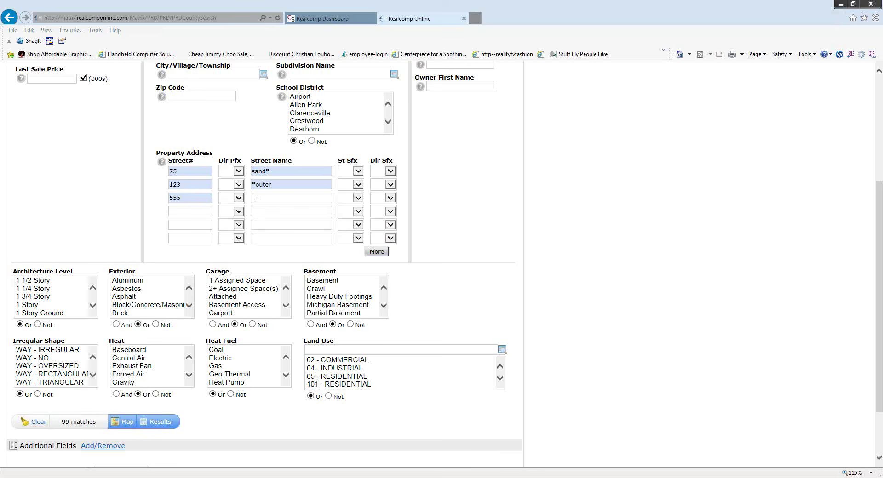
text(*)
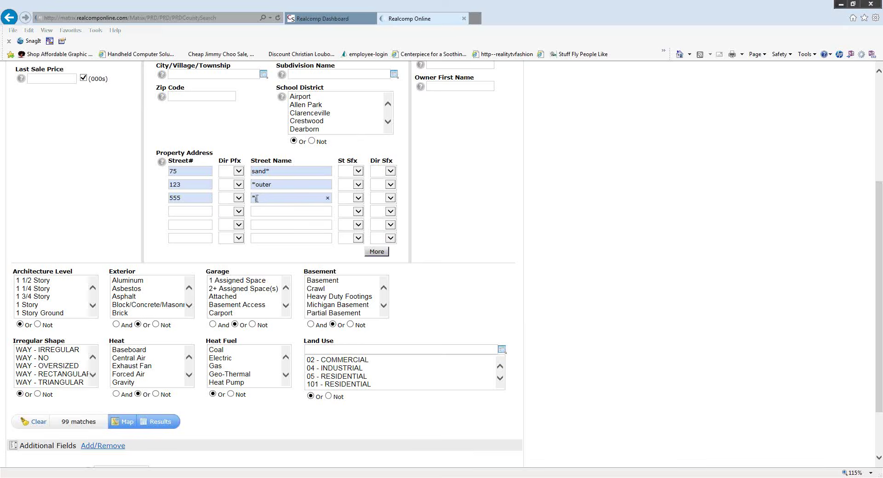
text(cali)
key(BackSpace)
key(BackSpace)
key(BackSpace)
text(lair)
- Clear the second and third address rows, leaving only 75 and sand* for 1 match
click(327, 184)
click(327, 198)
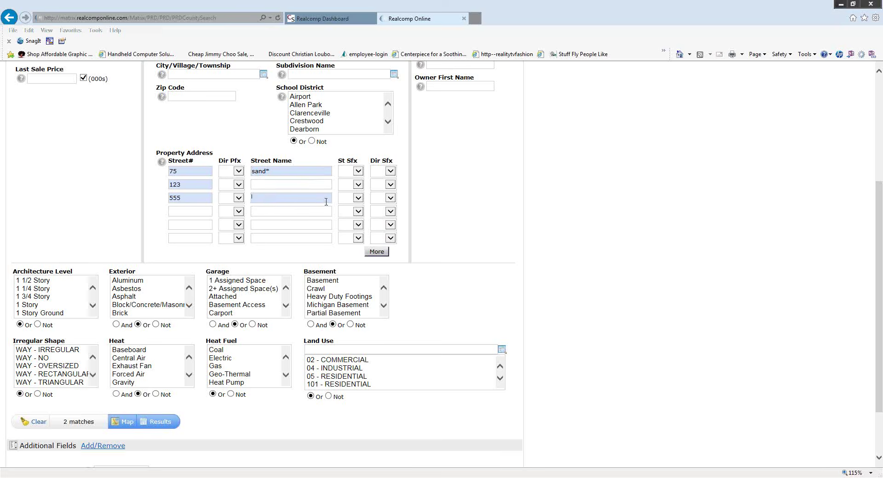
click(209, 186)
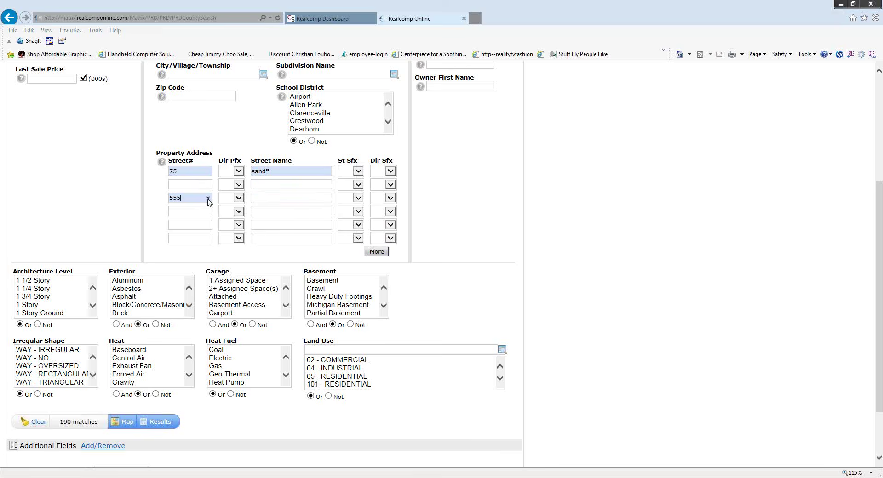
click(209, 197)
click(206, 184)
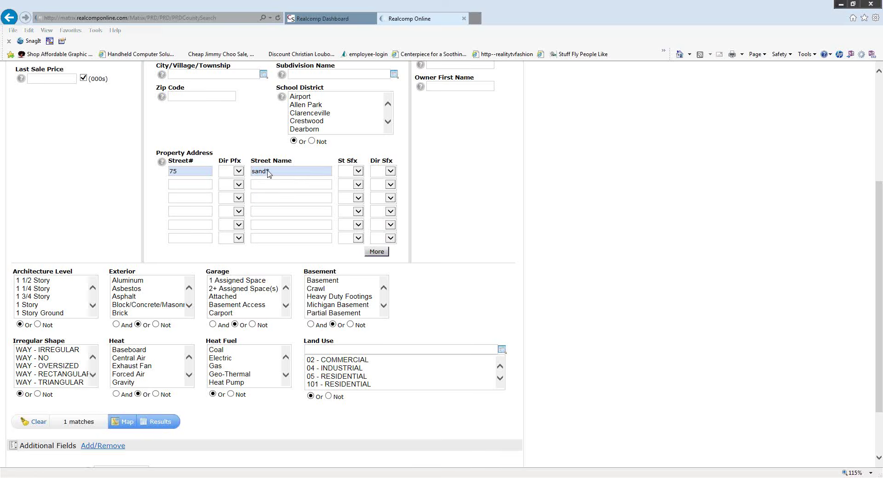
click(212, 187)
click(163, 424)
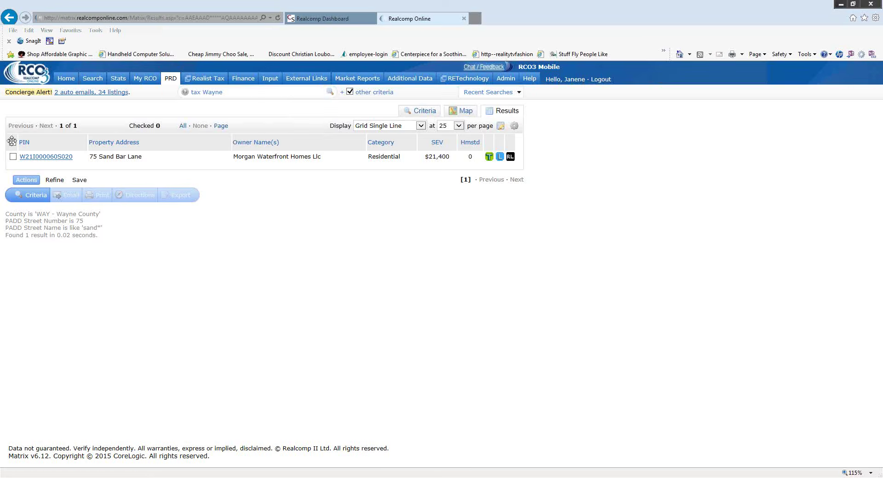
click(43, 160)
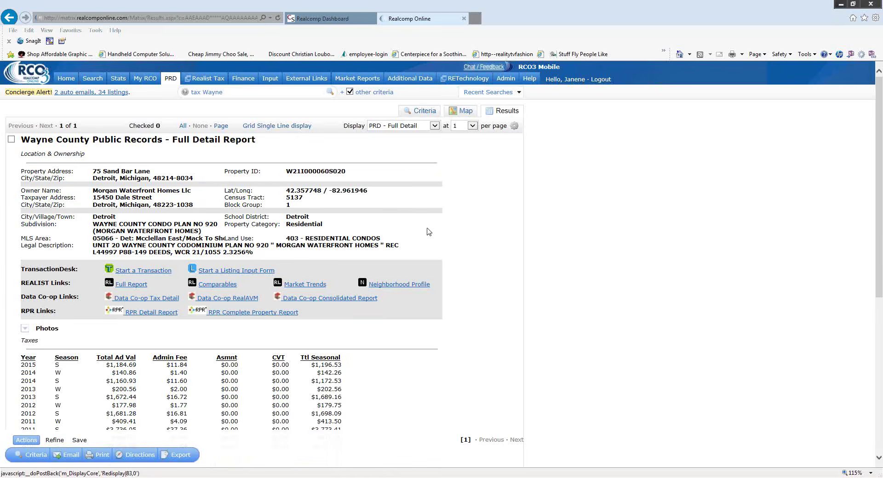
scroll(481, 226, down, 1)
scroll(481, 226, down, 4)
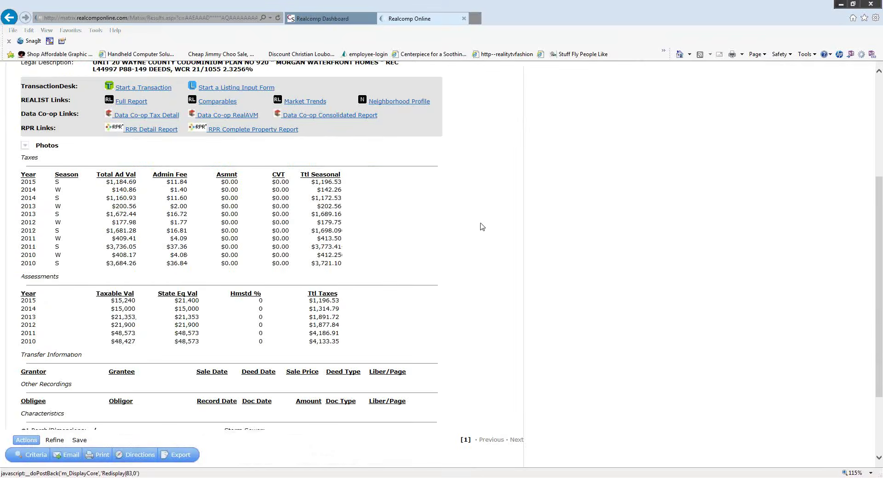
scroll(481, 226, down, 4)
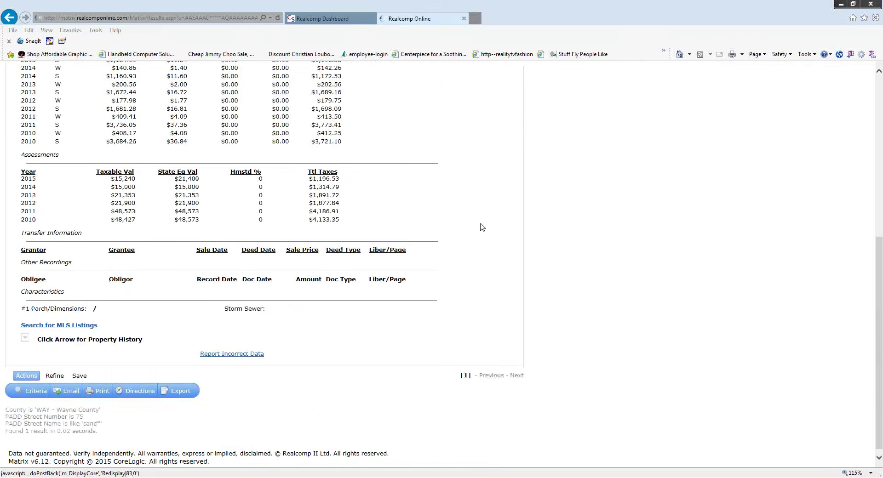
scroll(480, 227, up, 6)
scroll(479, 237, up, 2)
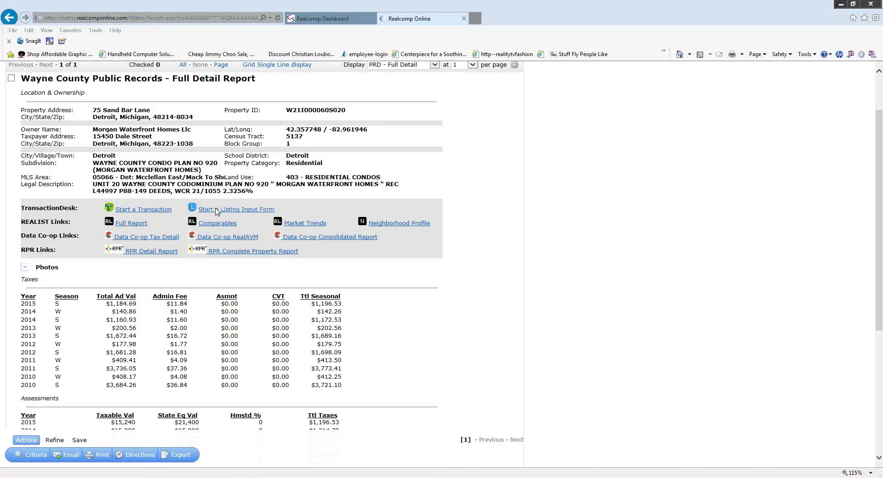
click(232, 211)
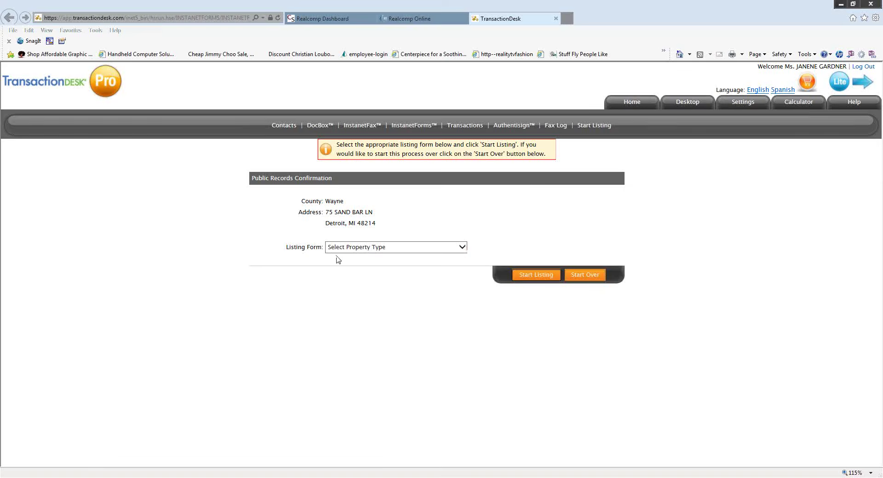
click(462, 247)
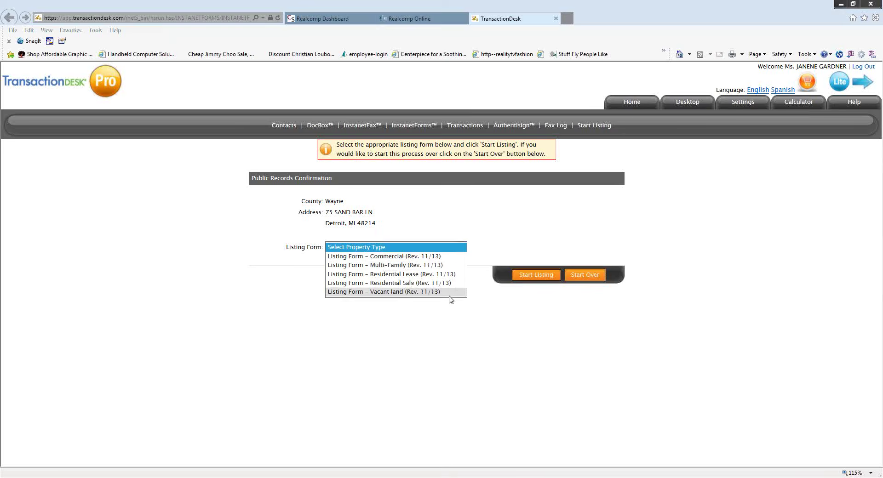
- Pick 'Listing Form – Residential Sale (Rev. 11/13)' and start the prefilled listing
click(413, 283)
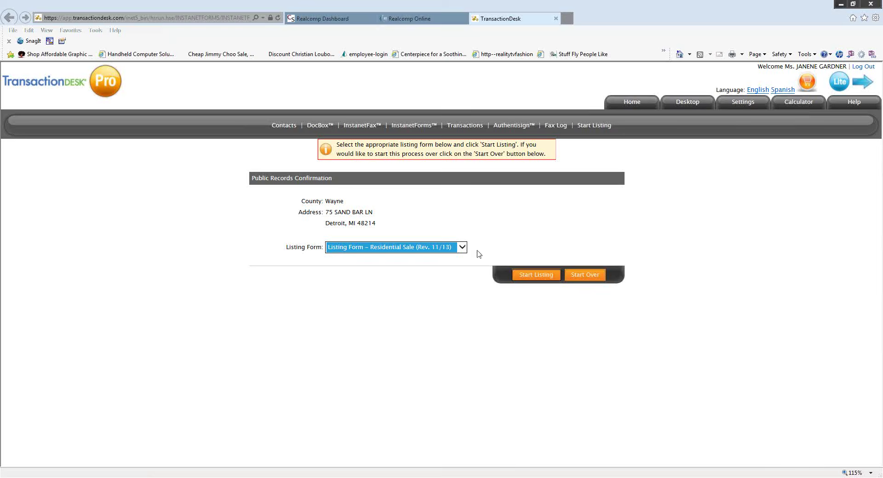
click(545, 280)
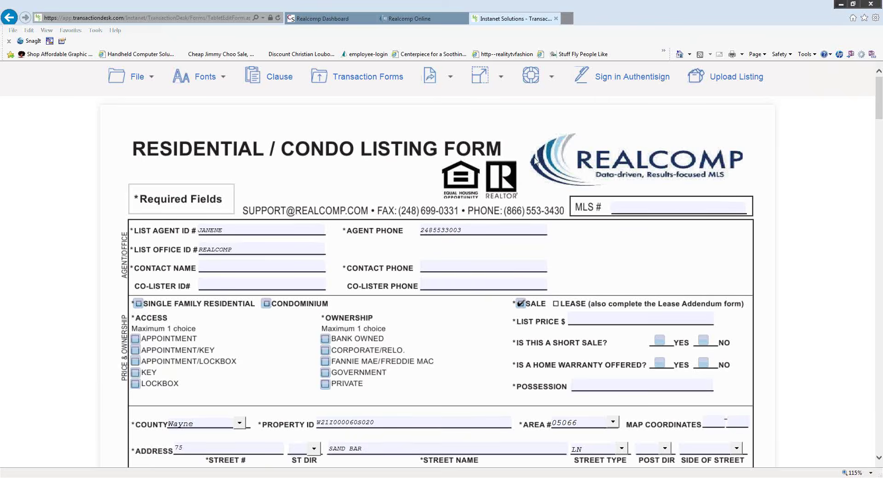
scroll(535, 161, down, 2)
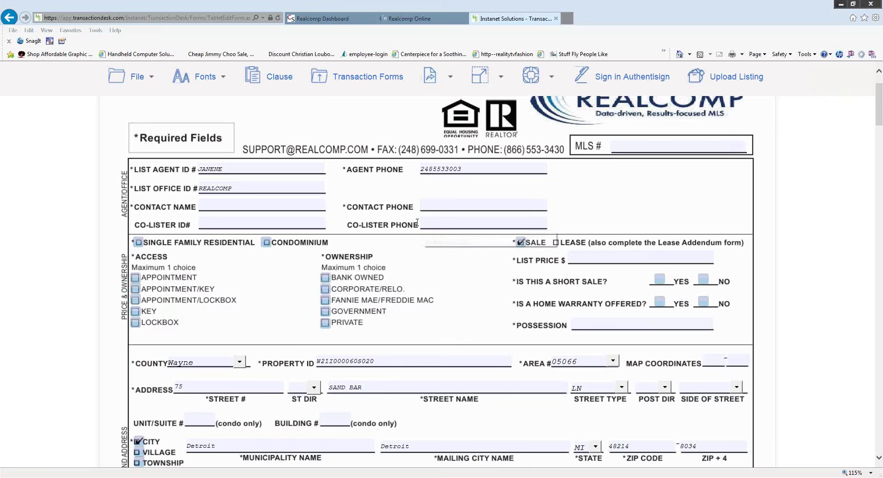
scroll(471, 286, down, 3)
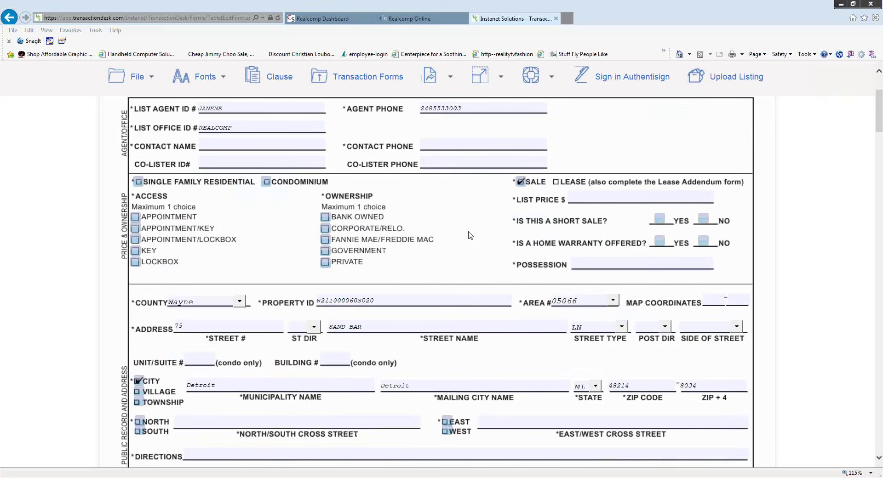
scroll(469, 235, down, 3)
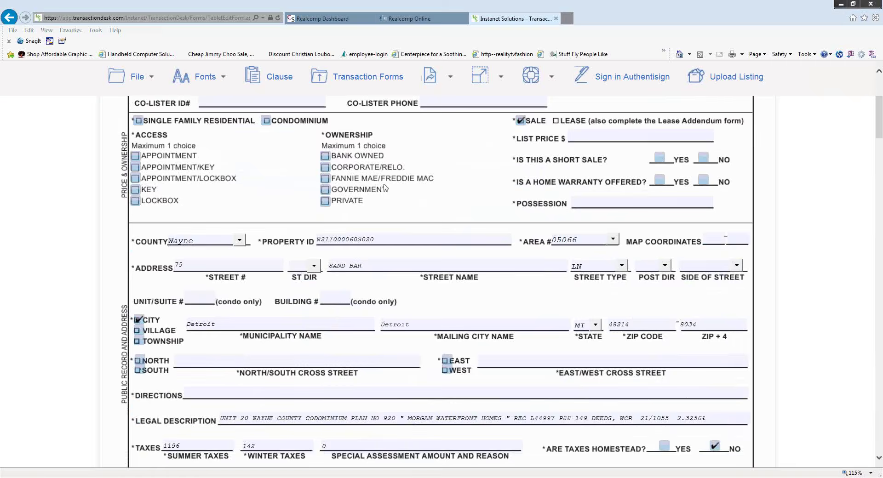
scroll(442, 182, down, 3)
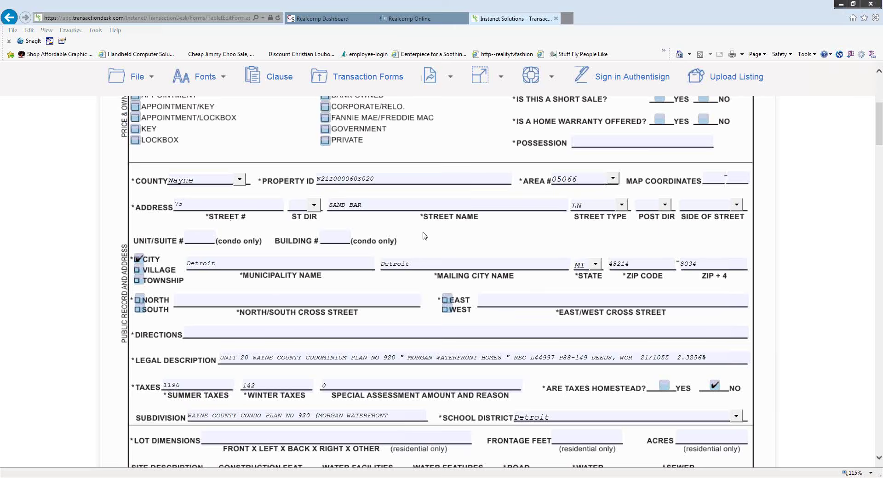
scroll(432, 278, down, 3)
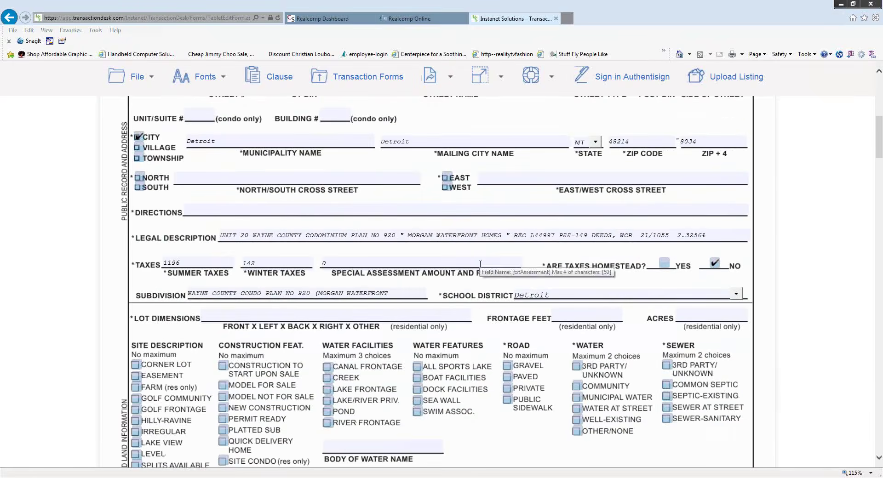
scroll(405, 297, down, 1)
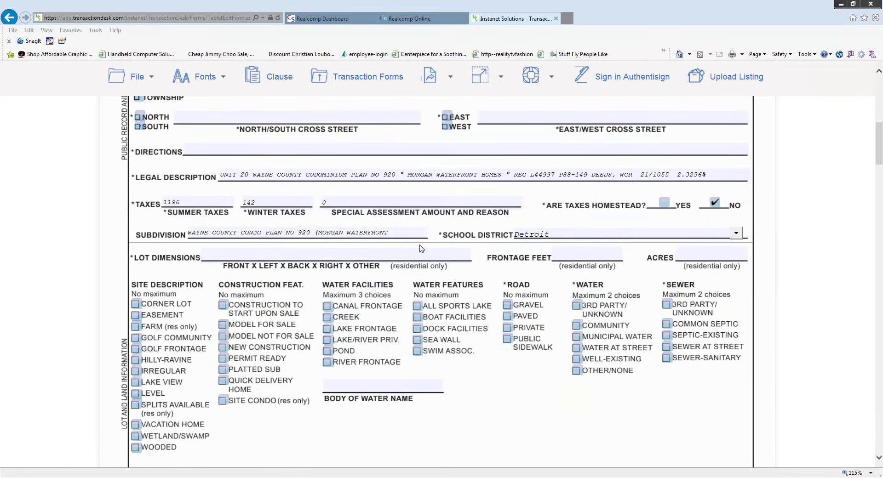
scroll(419, 249, down, 3)
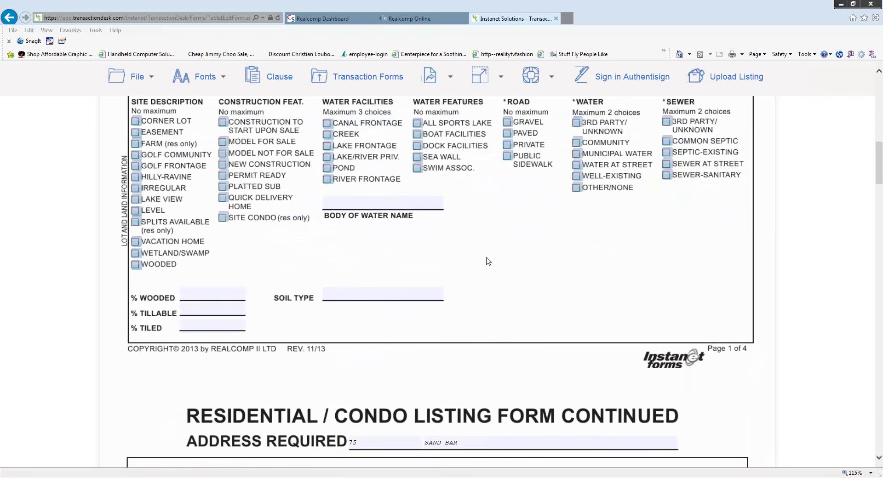
scroll(485, 259, down, 4)
scroll(483, 257, down, 5)
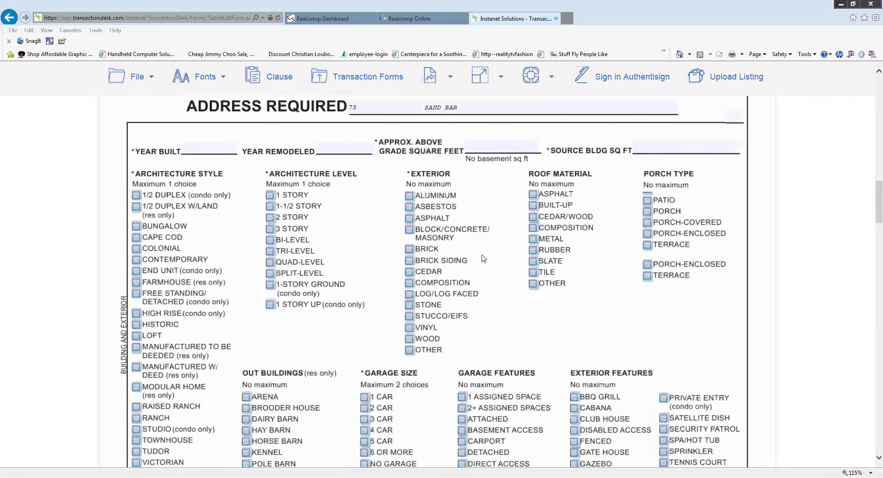
scroll(480, 259, down, 4)
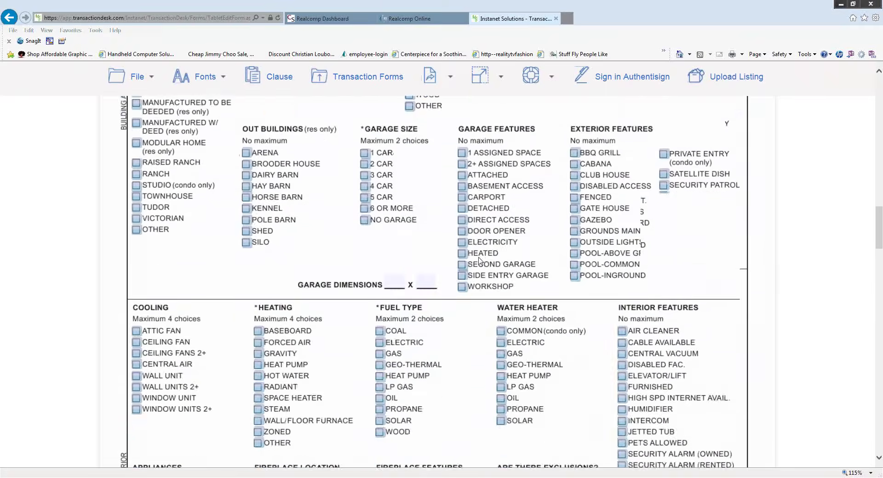
scroll(480, 261, down, 6)
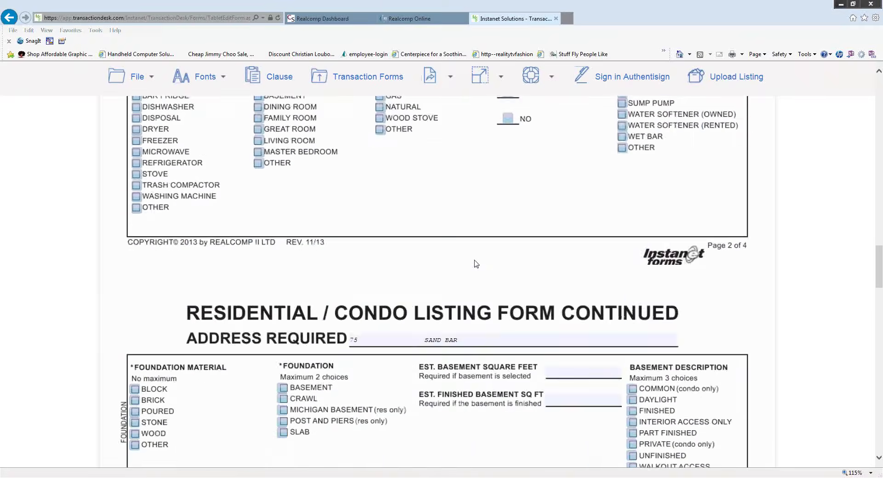
scroll(476, 264, down, 5)
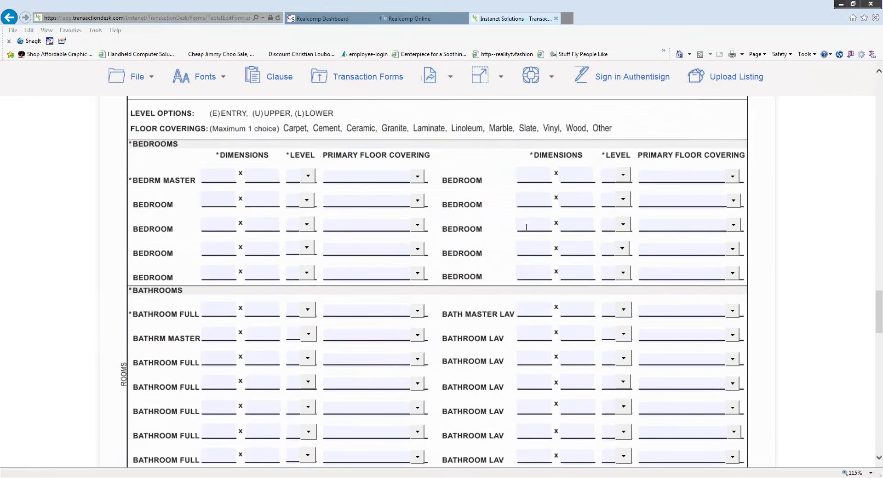
scroll(521, 230, down, 3)
scroll(521, 226, down, 3)
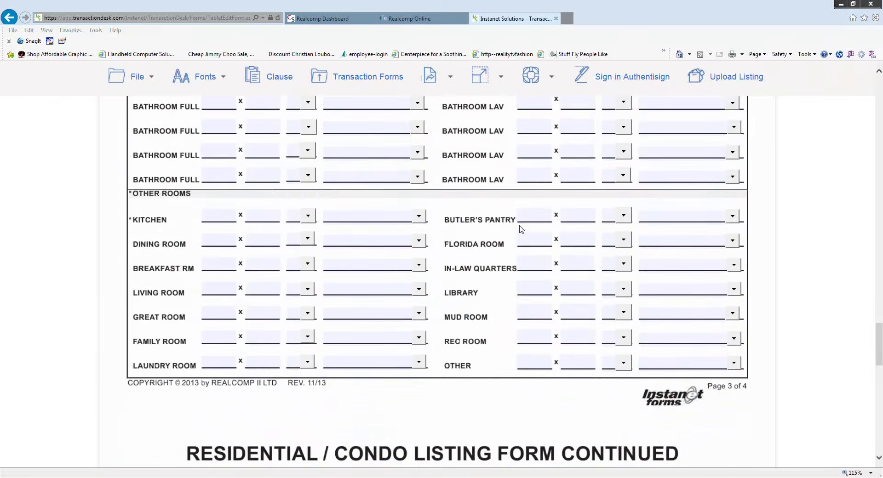
scroll(521, 228, down, 5)
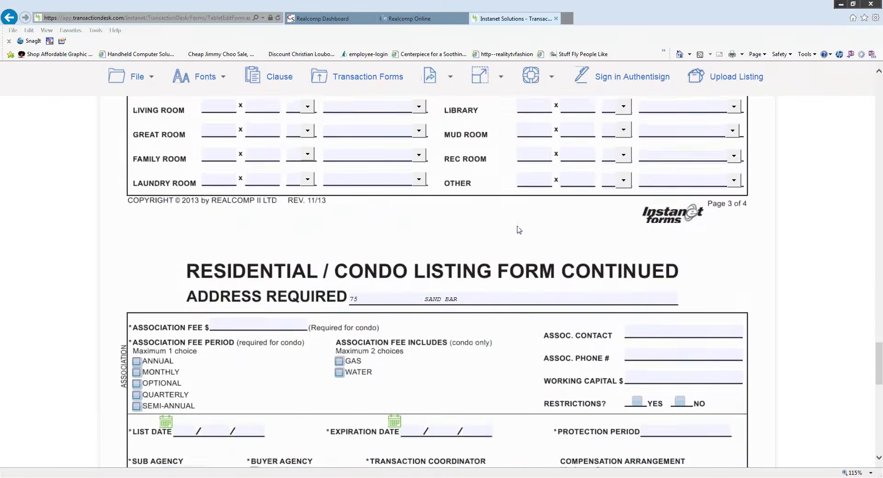
scroll(518, 229, down, 3)
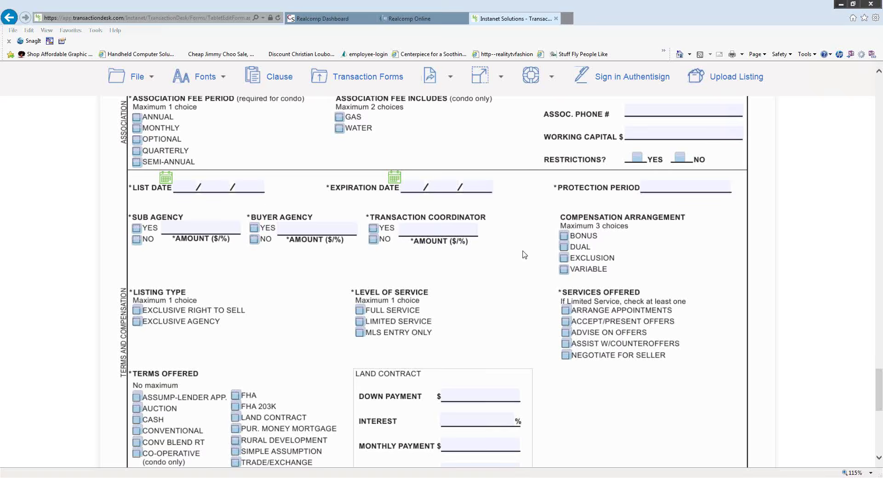
scroll(524, 253, down, 8)
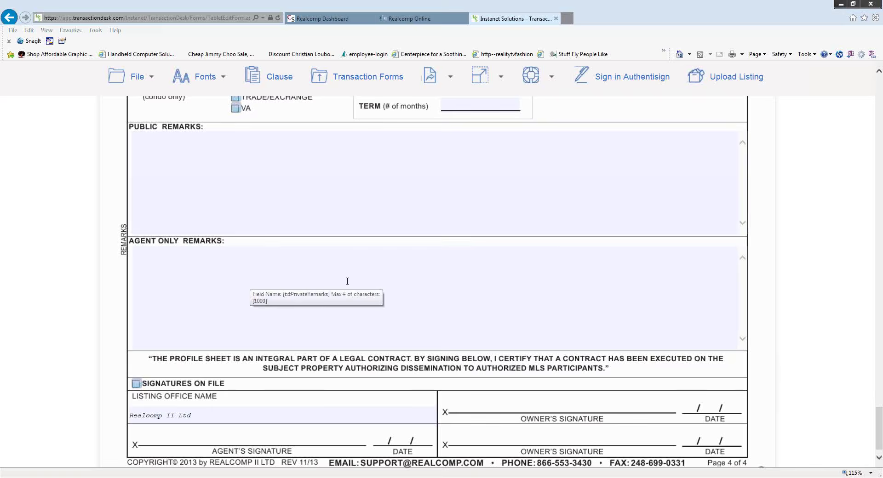
scroll(341, 282, down, 1)
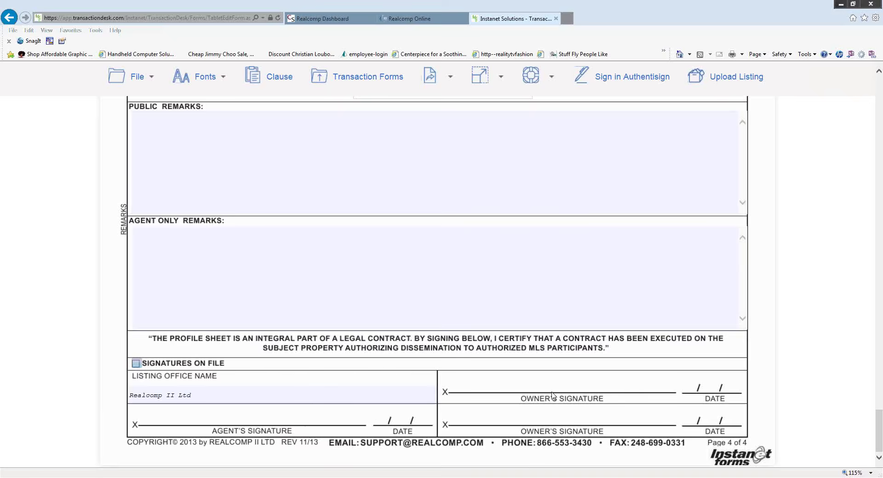
scroll(529, 368, up, 15)
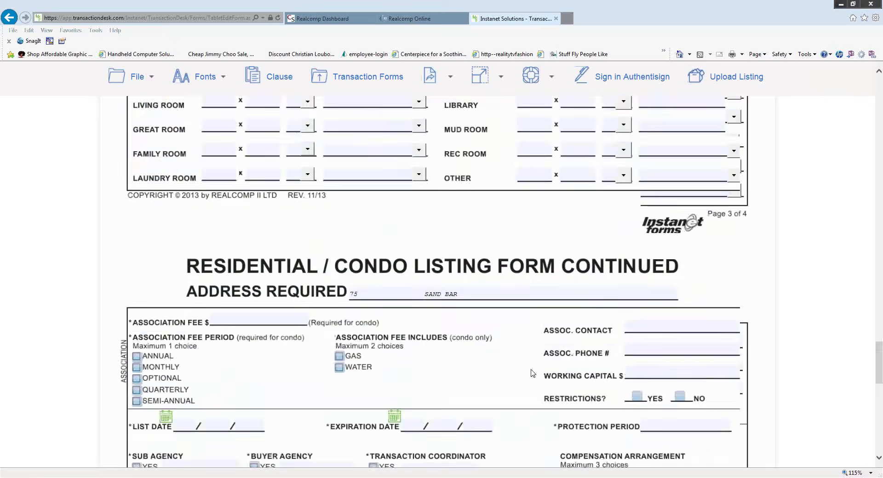
scroll(529, 373, up, 20)
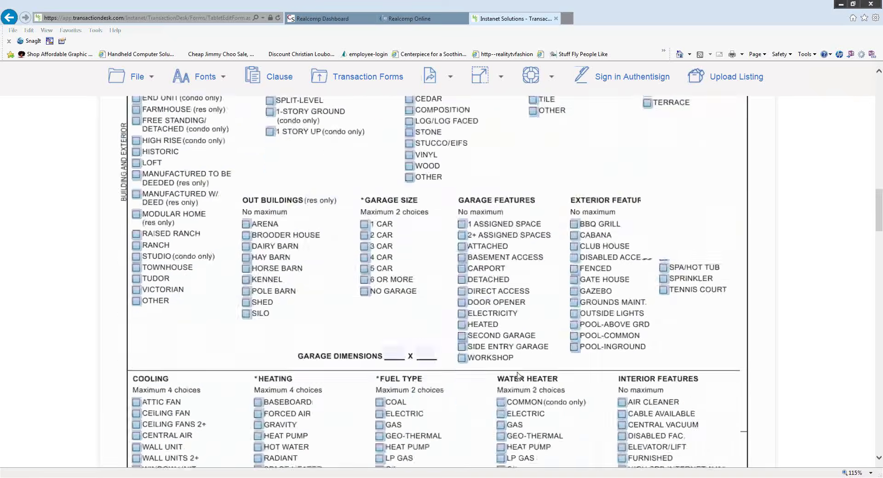
scroll(516, 377, up, 10)
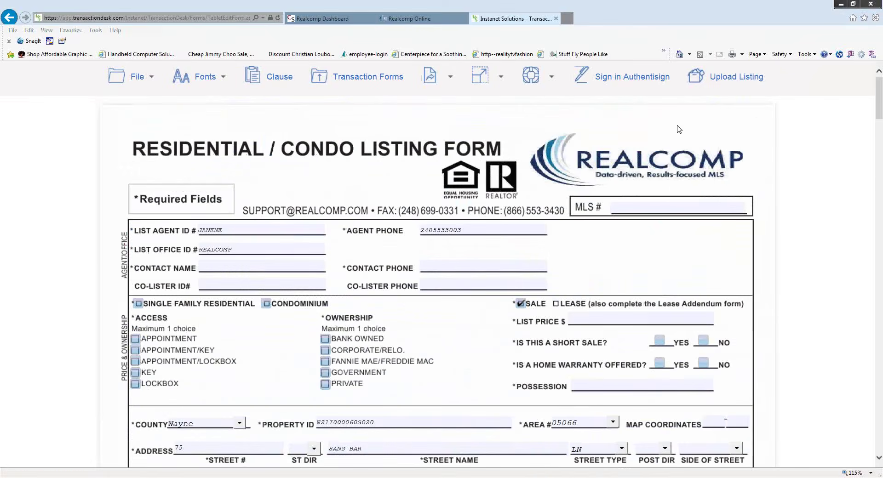
- Upload the listing to the MLS, then dismiss the missing-field errors it reports
click(716, 80)
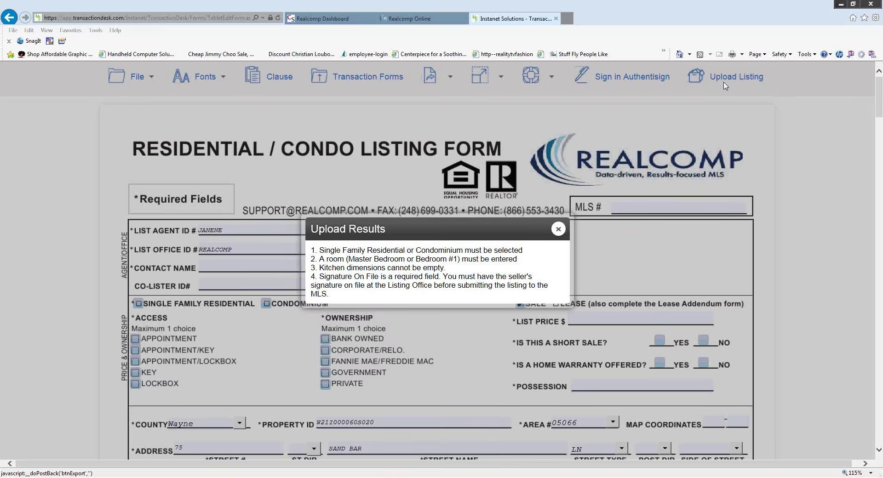
click(558, 229)
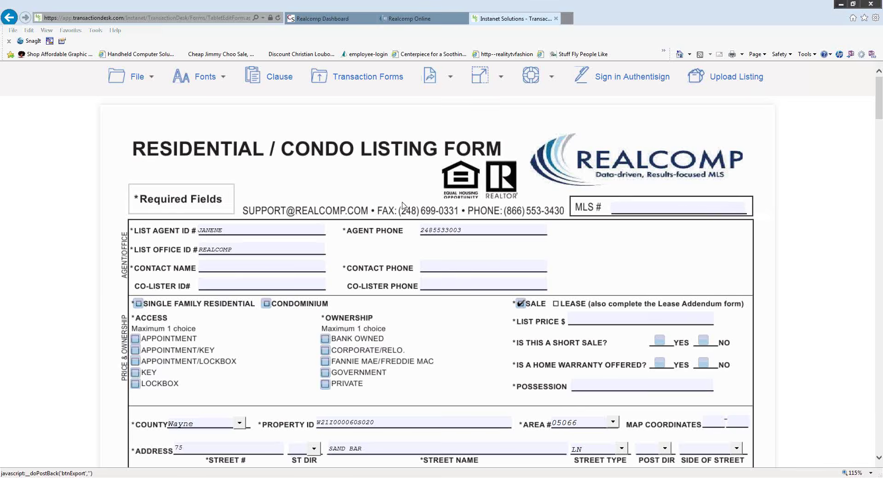
- Exit the condo form via File > Exit and close the TransactionDesk tab
click(137, 77)
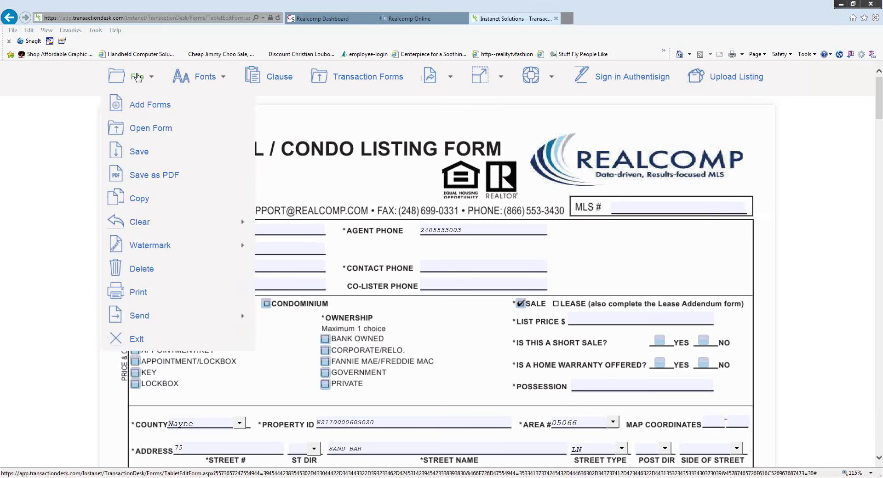
mouse_move(133, 250)
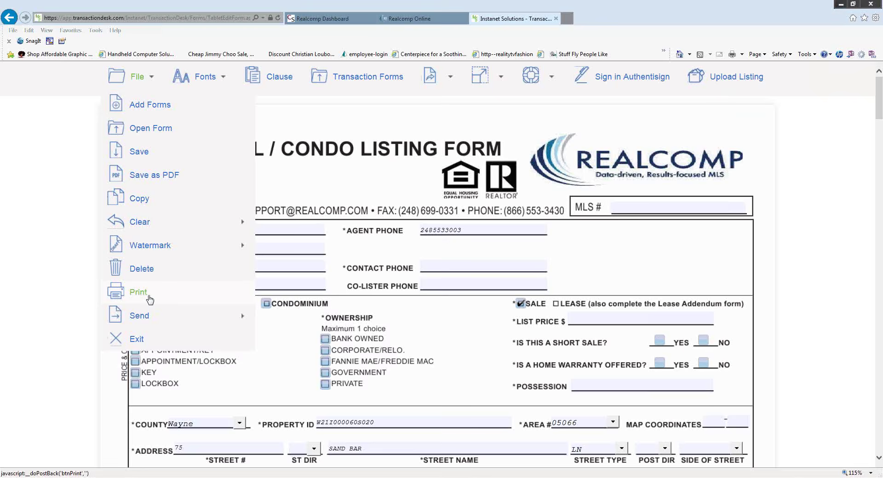
click(136, 343)
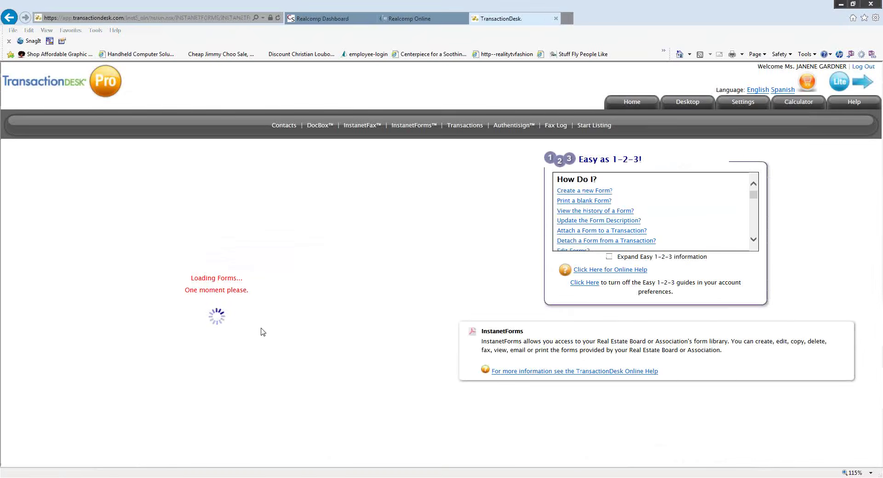
click(556, 18)
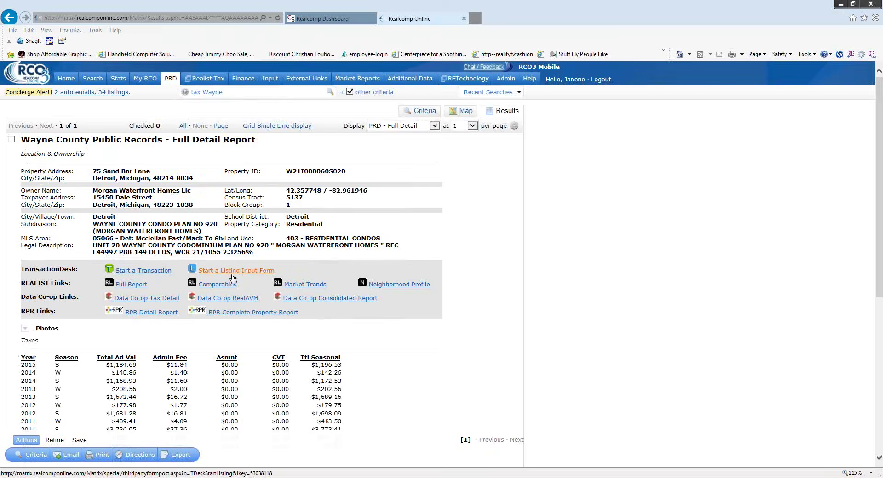
- Go to the Realcomp Home dashboard, then to the Input page for listings
click(67, 79)
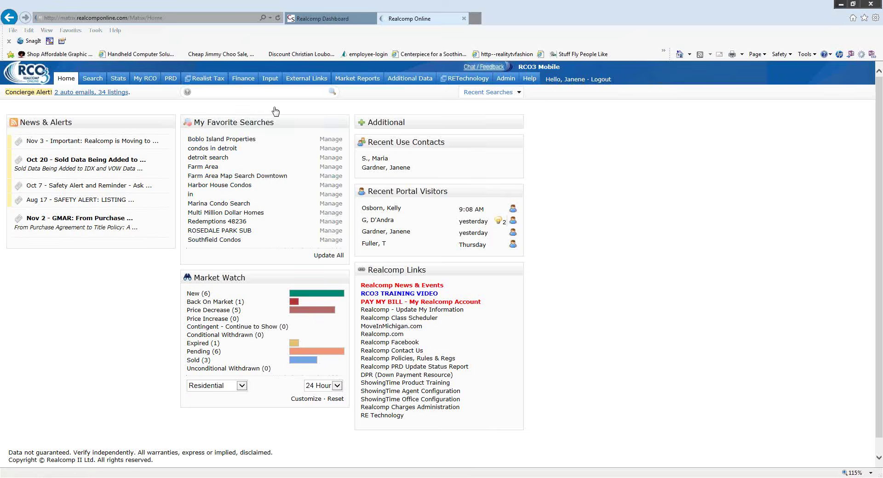
mouse_move(275, 111)
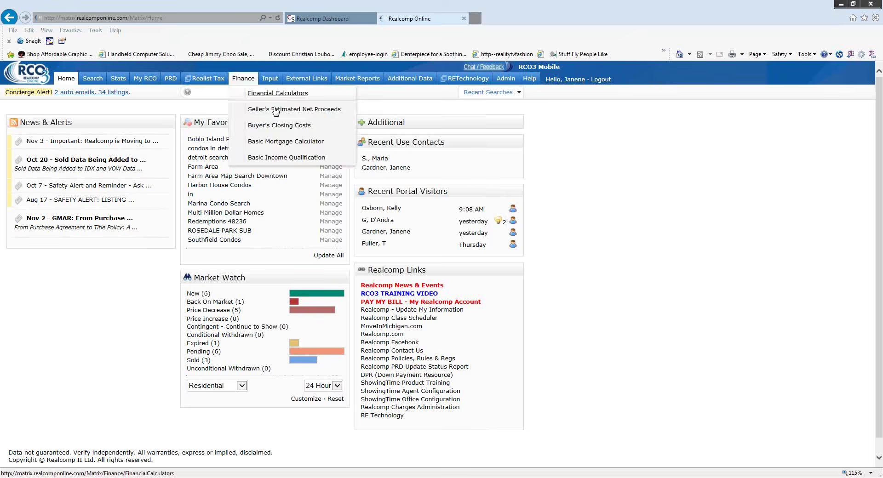
click(270, 79)
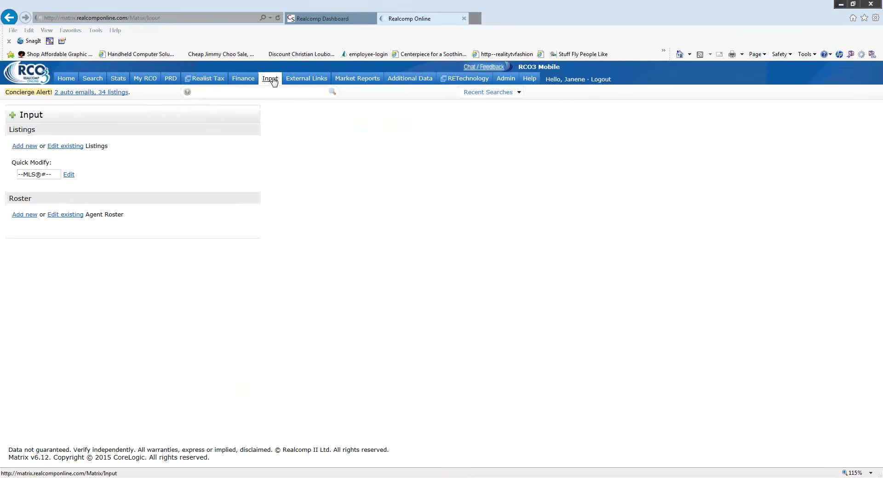
click(35, 174)
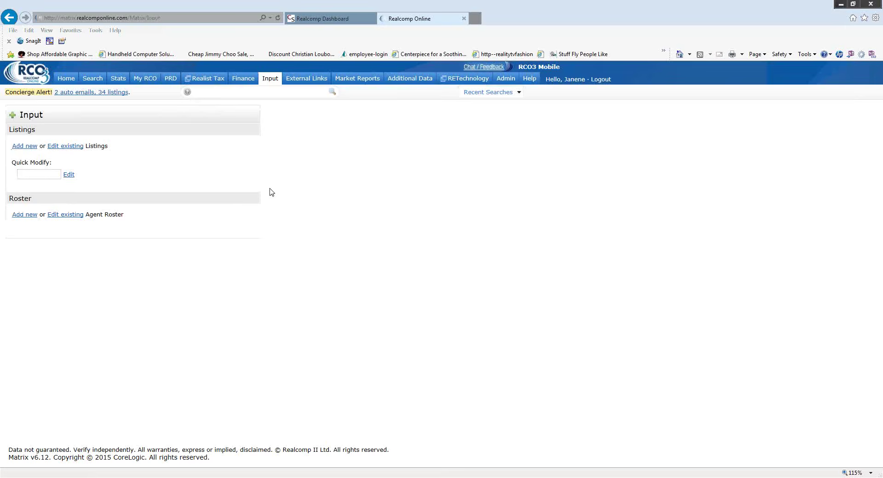
text(211102998)
click(68, 174)
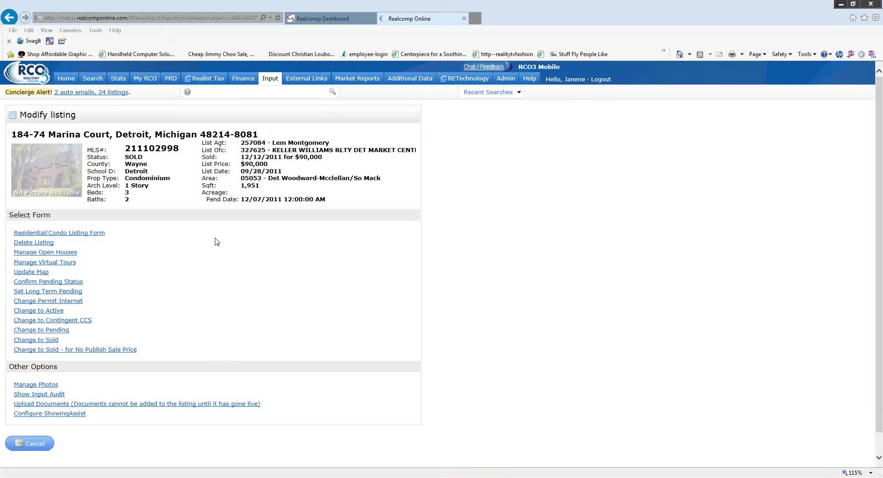
scroll(189, 240, down, 1)
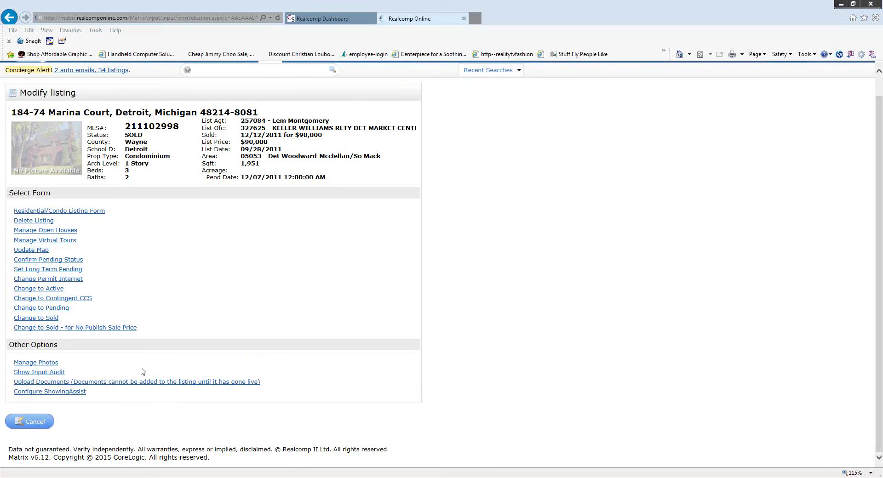
- In Manage Photos, add GetMedia.jpg from the Desktop as the primary photo
click(34, 363)
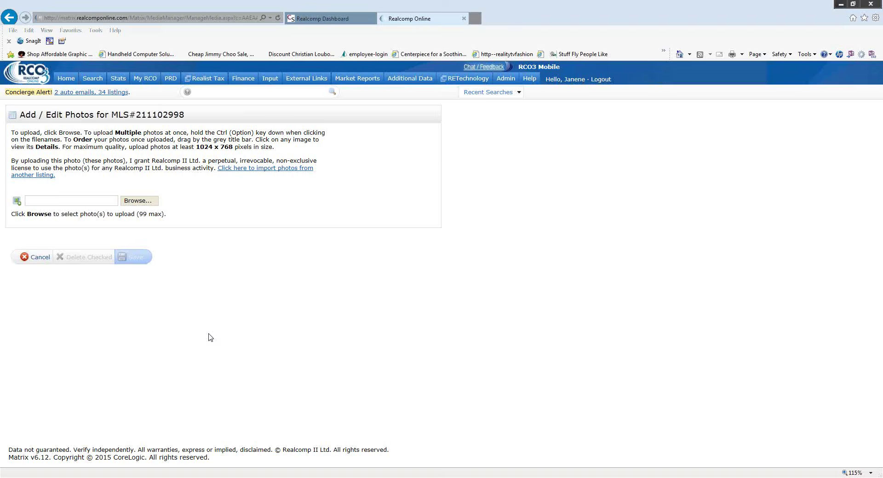
click(138, 202)
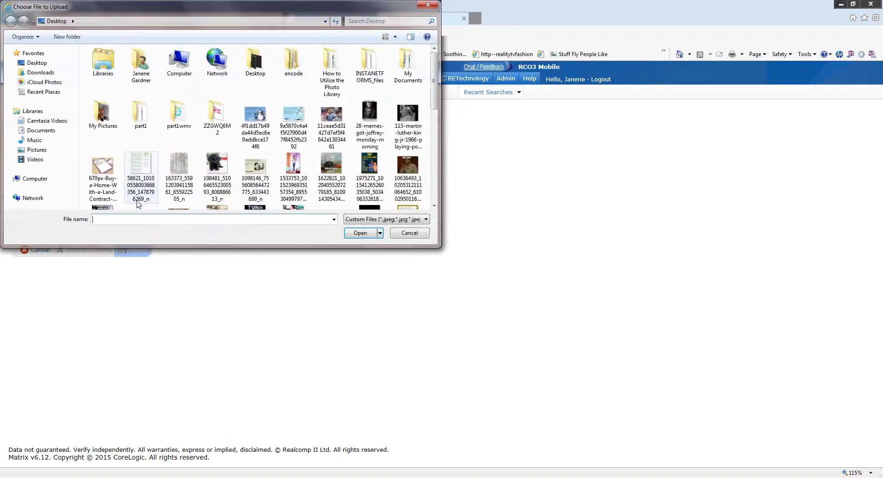
click(33, 63)
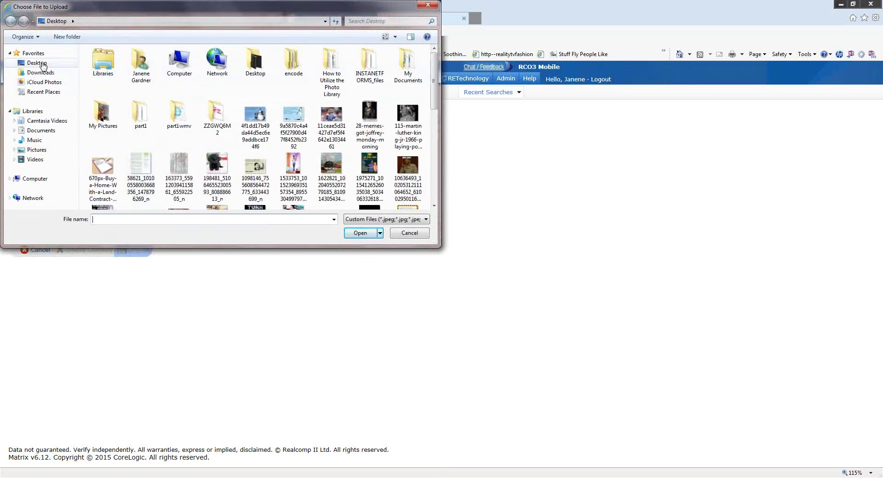
click(110, 223)
text(get)
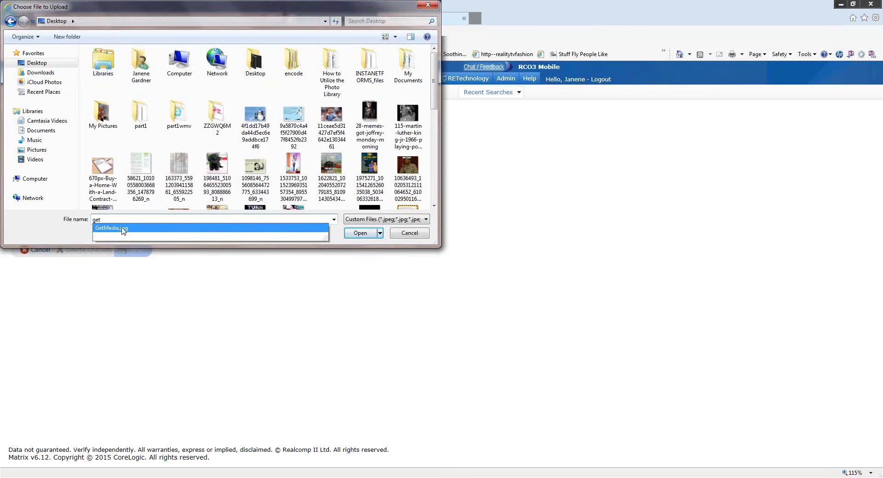
click(123, 228)
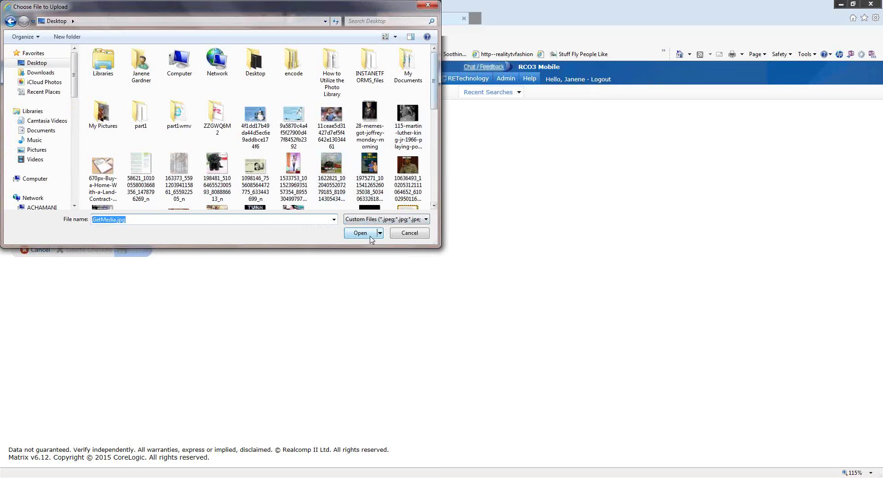
drag(433, 94, 431, 132)
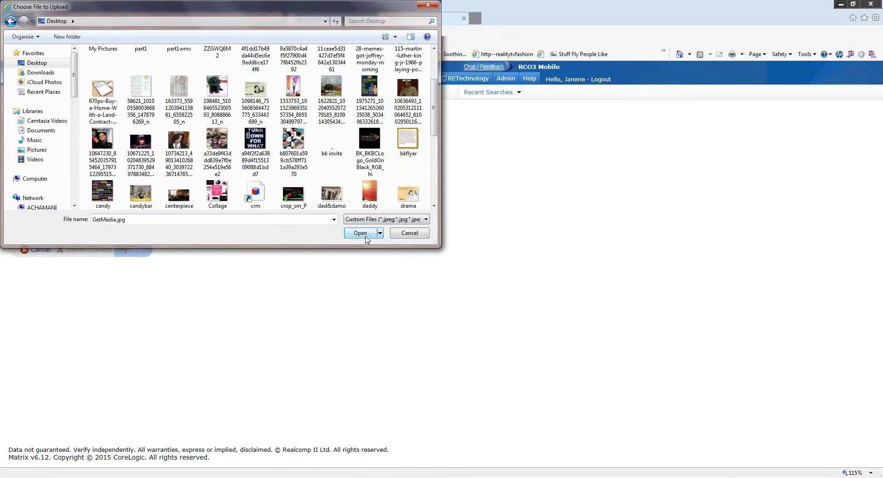
click(361, 233)
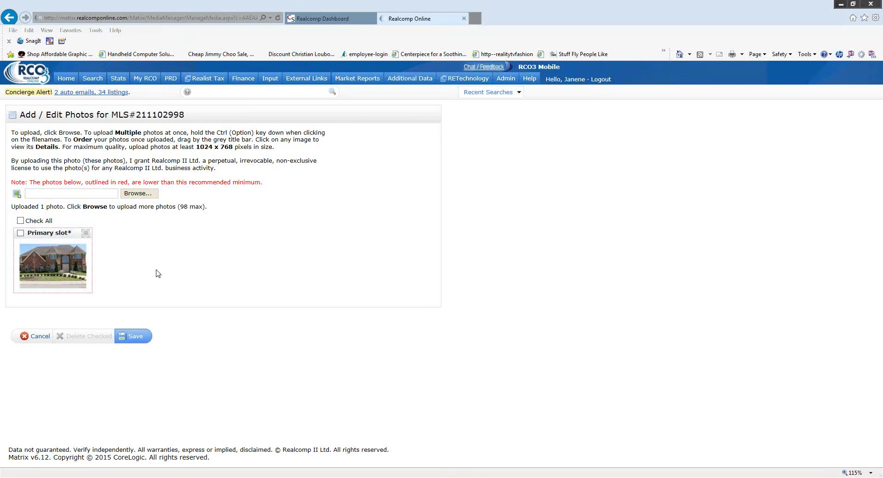
- Upload the tigers picture into slot 2 and kdsroom into slot 3
click(135, 195)
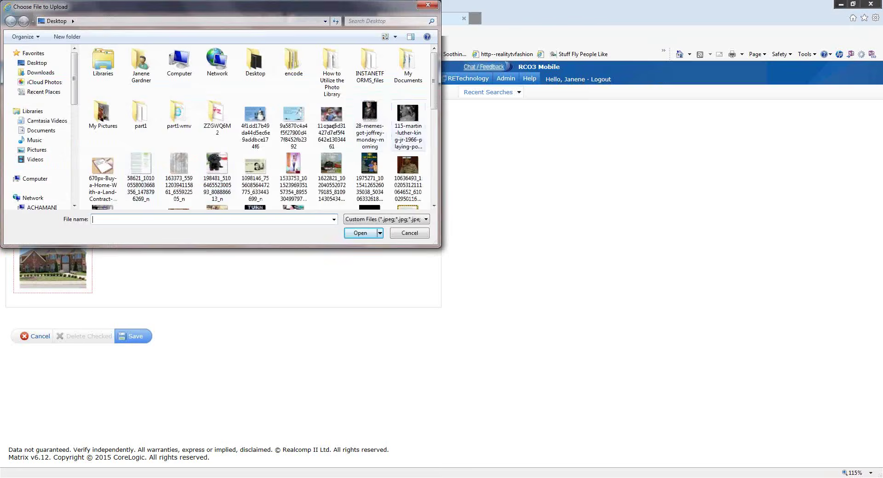
drag(433, 82, 424, 180)
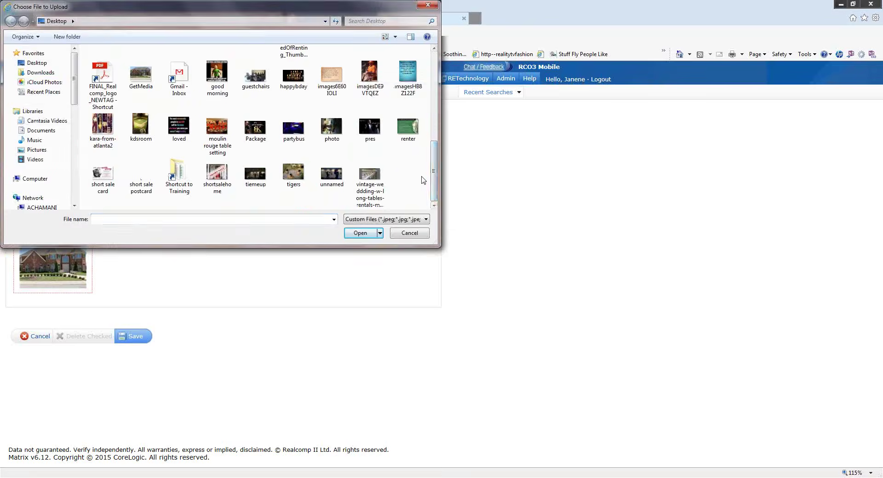
double_click(292, 173)
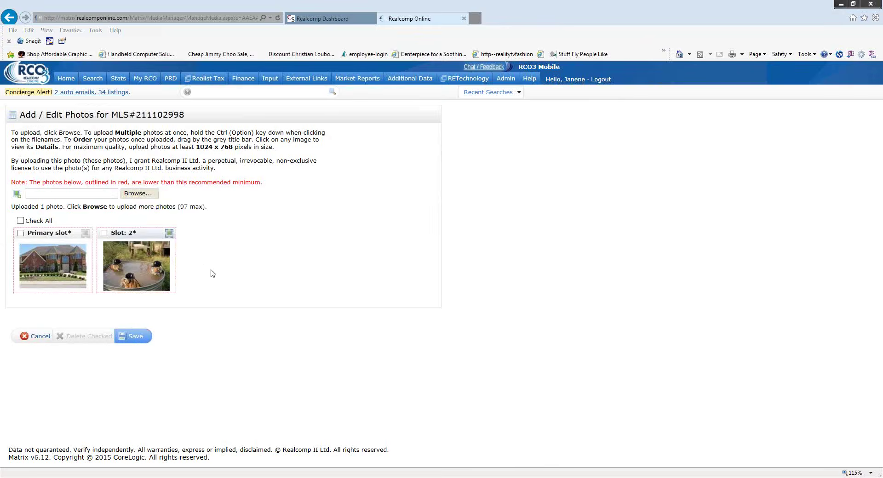
click(135, 194)
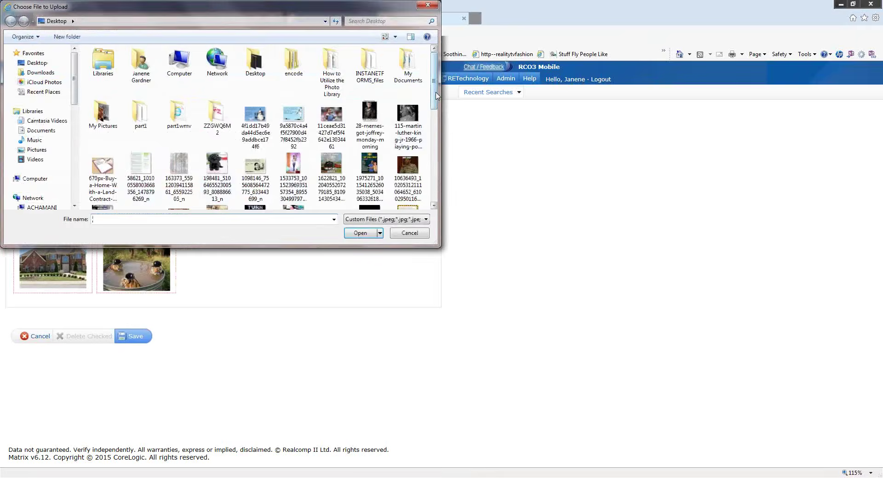
drag(434, 99, 436, 143)
scroll(217, 165, down, 5)
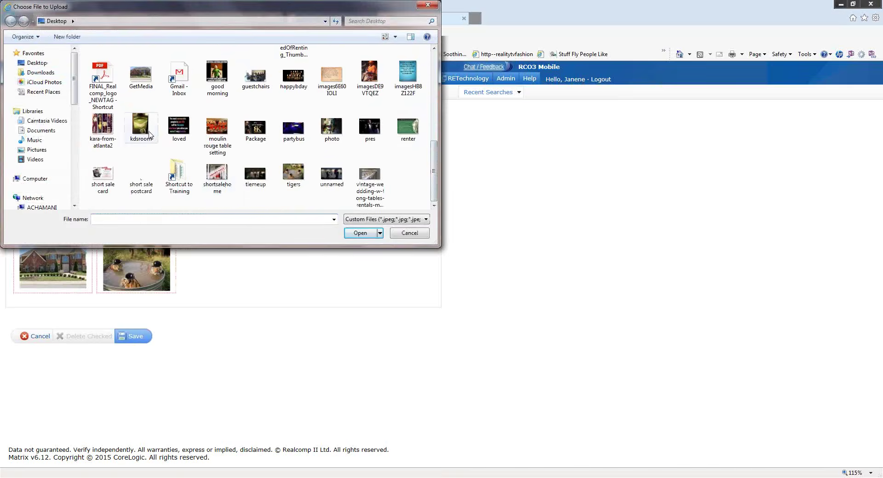
click(140, 128)
click(361, 233)
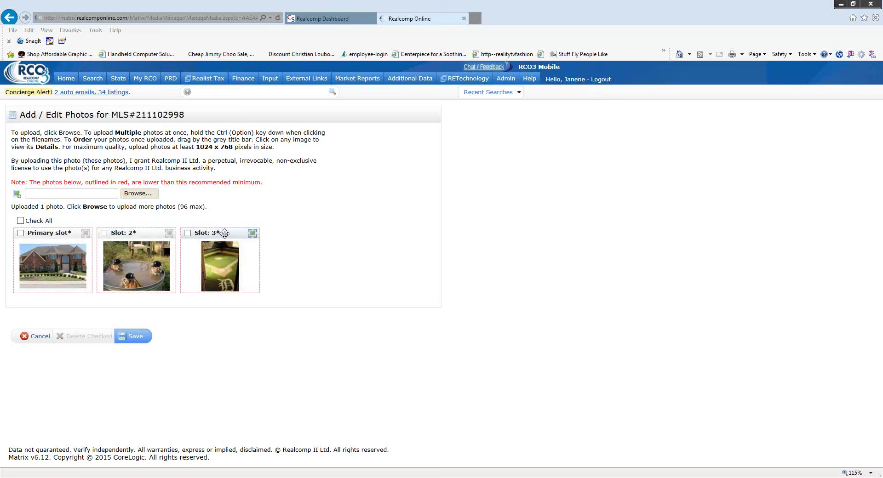
drag(224, 234, 139, 236)
drag(138, 234, 117, 233)
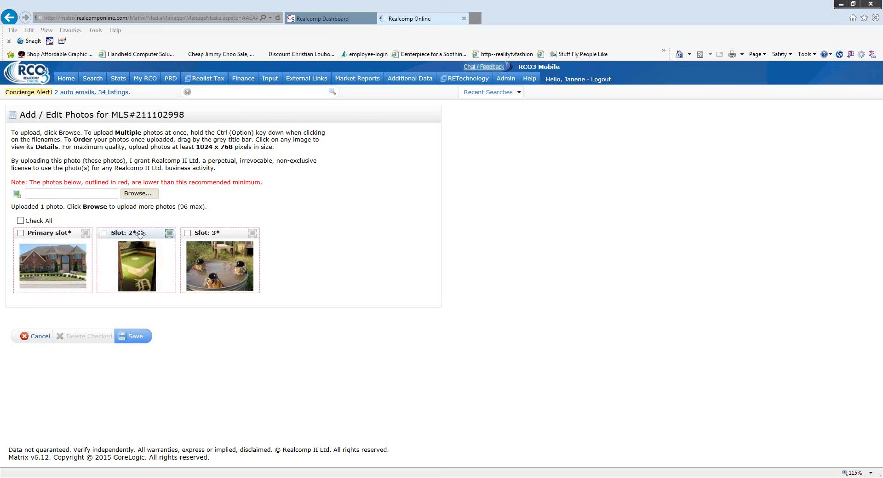
drag(140, 234, 226, 235)
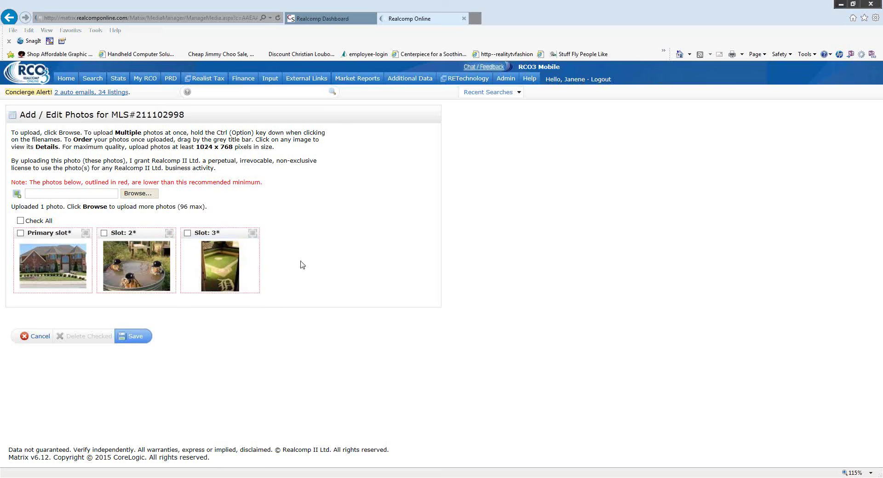
- Give the slot 3 photo the description "Tiger's Bedroom" and save it
click(225, 276)
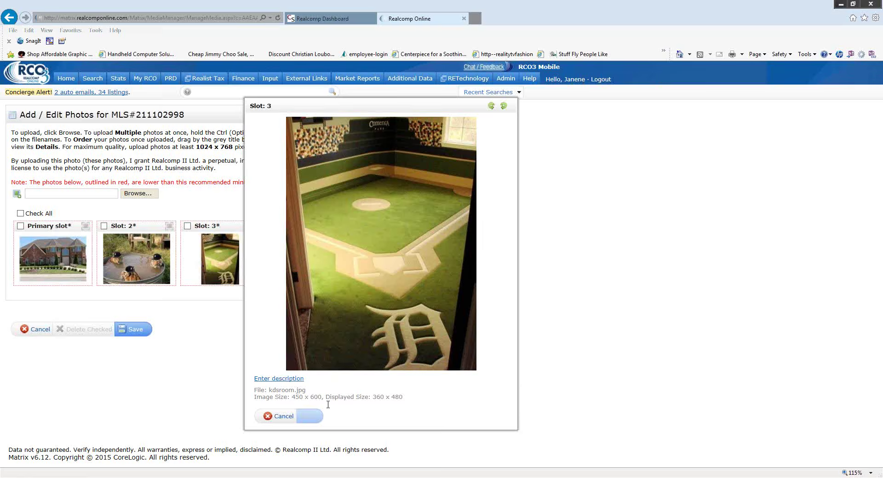
click(288, 380)
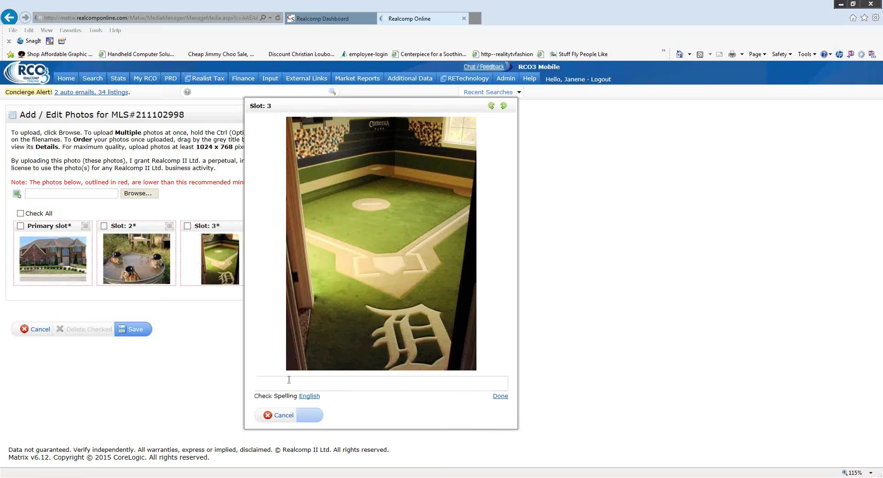
click(286, 386)
text(Tiger's Bedroom)
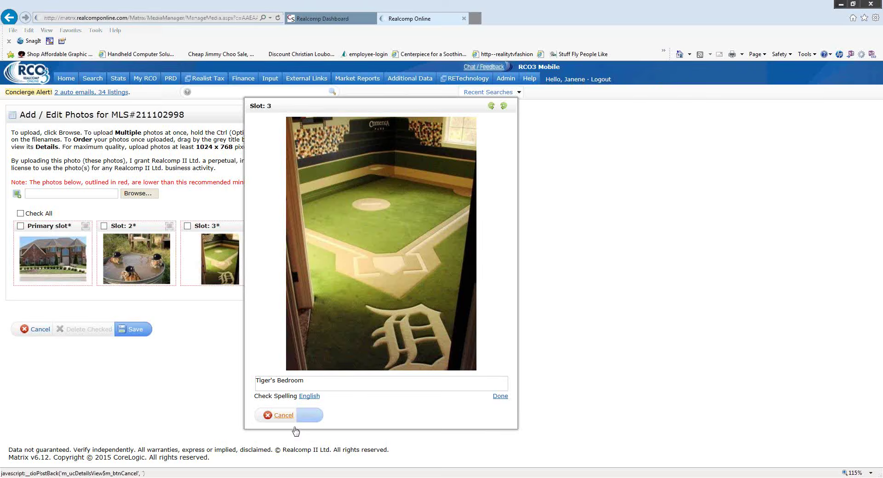
click(500, 396)
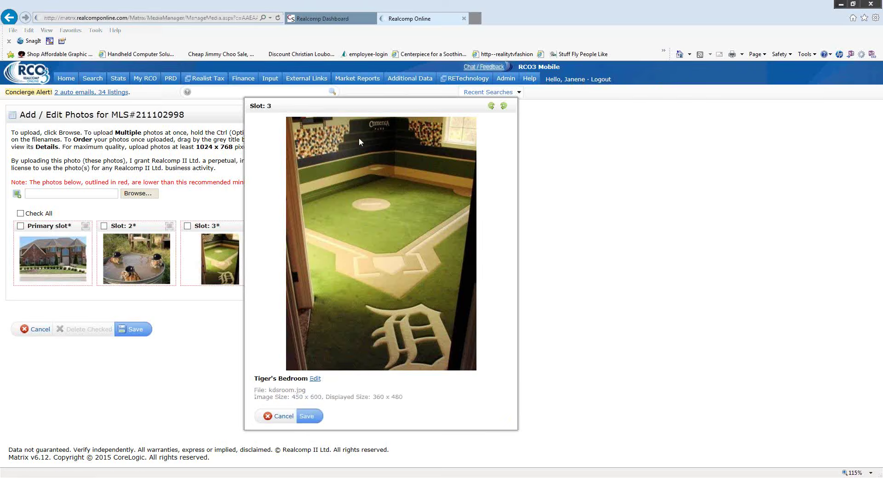
click(310, 419)
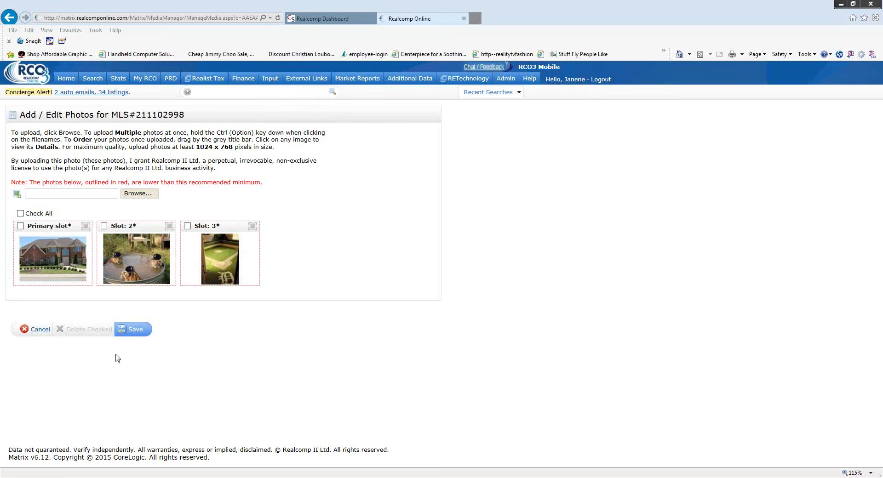
- Save all of the listing's photos and return to the Input page
click(129, 339)
click(270, 81)
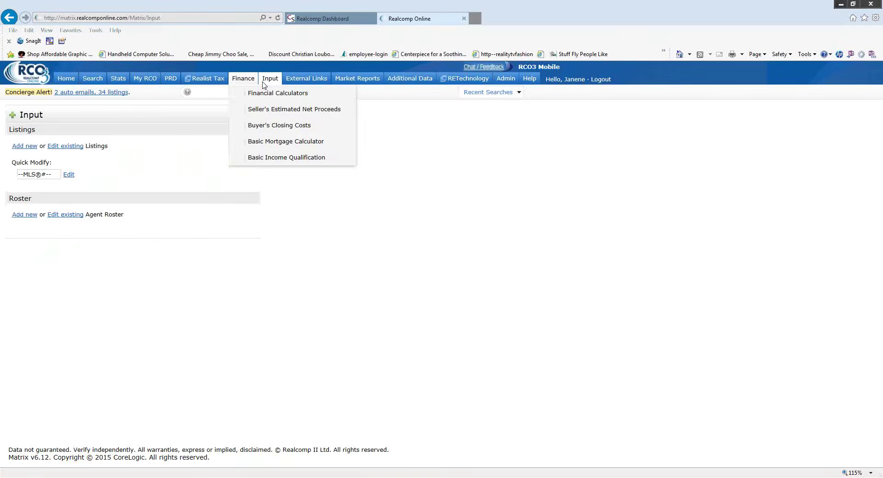
click(43, 172)
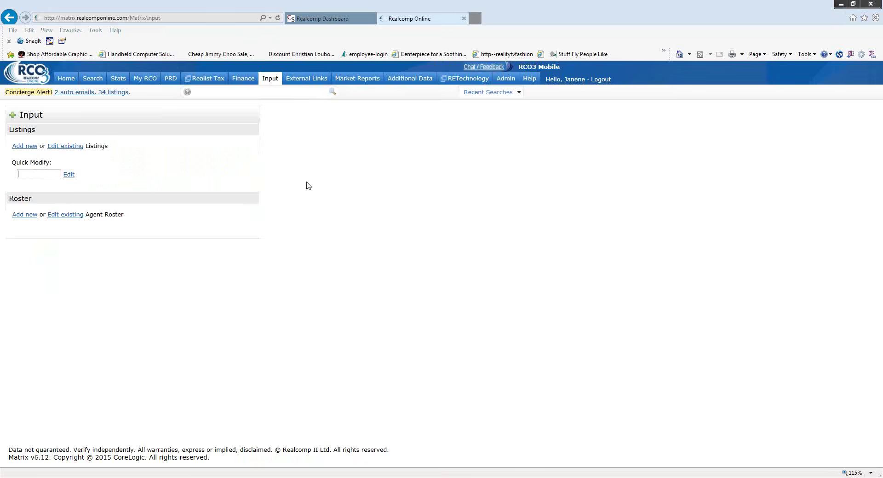
- Reopen listing 211102998 through Quick Modify and go to its Add / Edit Photos page
text(211102998)
click(65, 175)
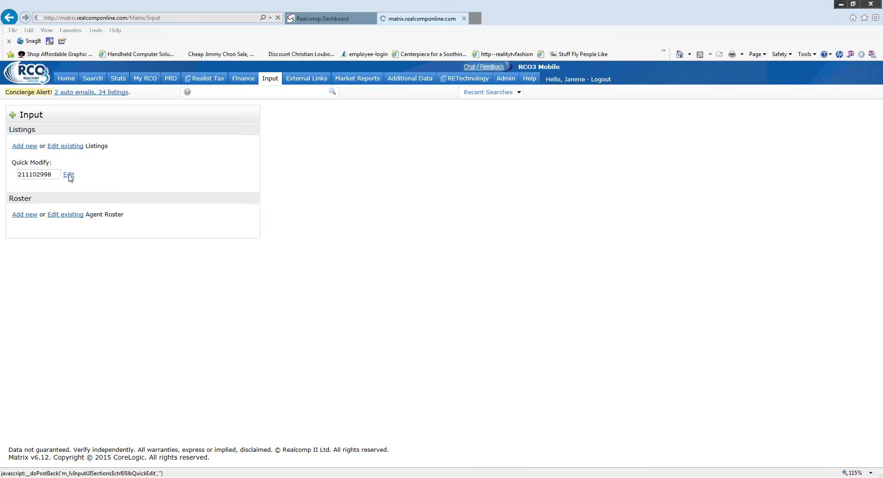
scroll(183, 279, down, 1)
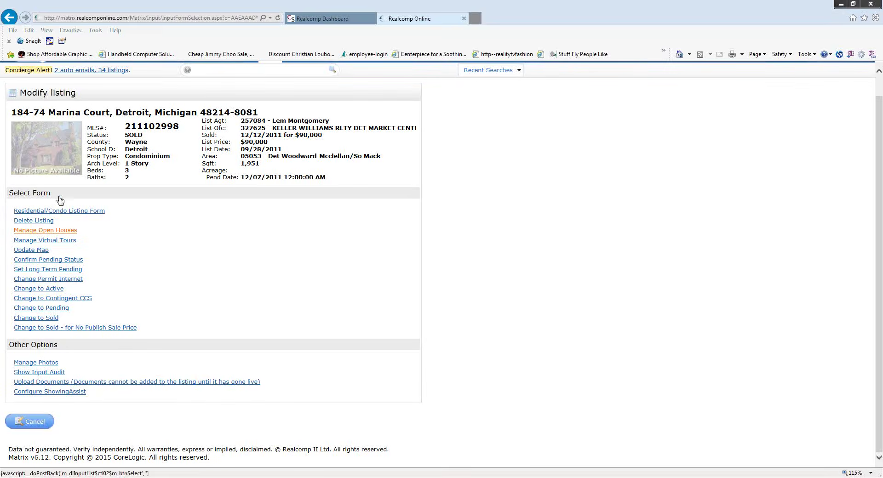
click(36, 362)
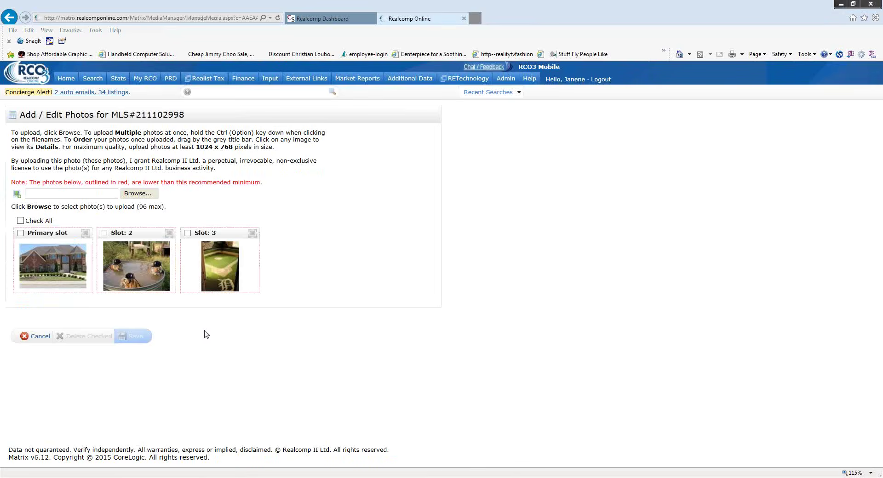
- Check the primary, second and third photos, delete them, then cancel out of the photo page
click(20, 234)
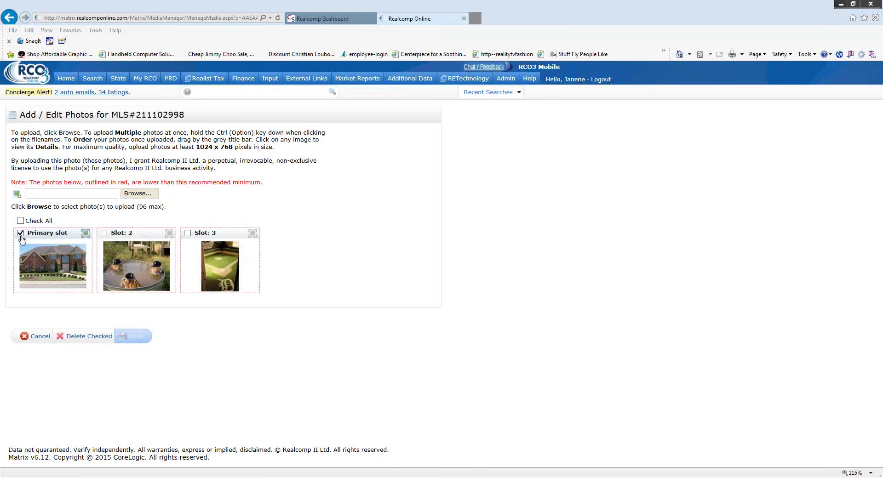
click(104, 233)
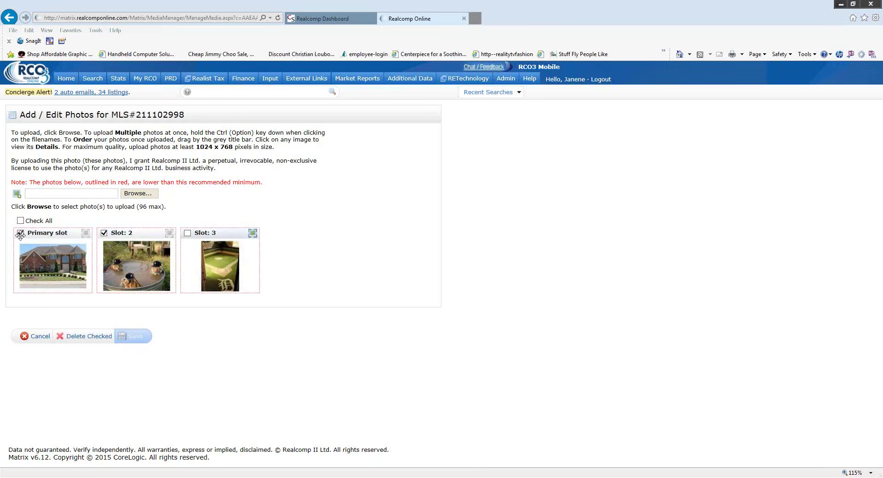
click(186, 234)
click(91, 341)
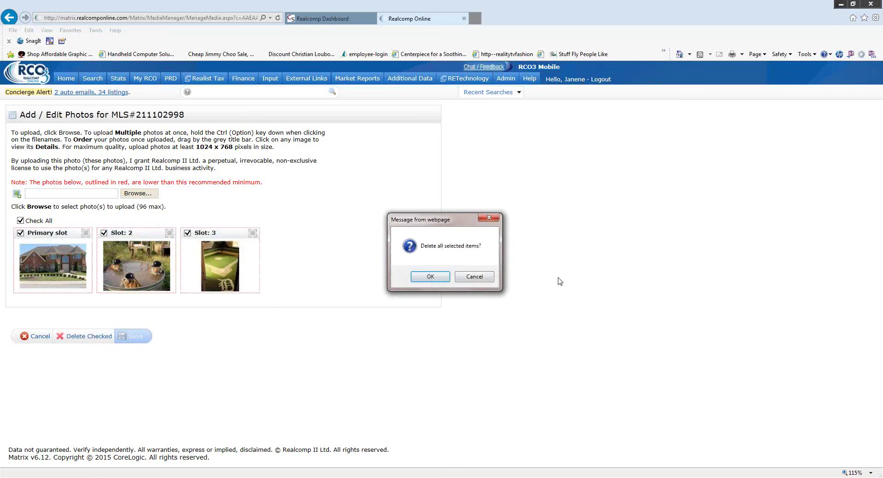
click(430, 277)
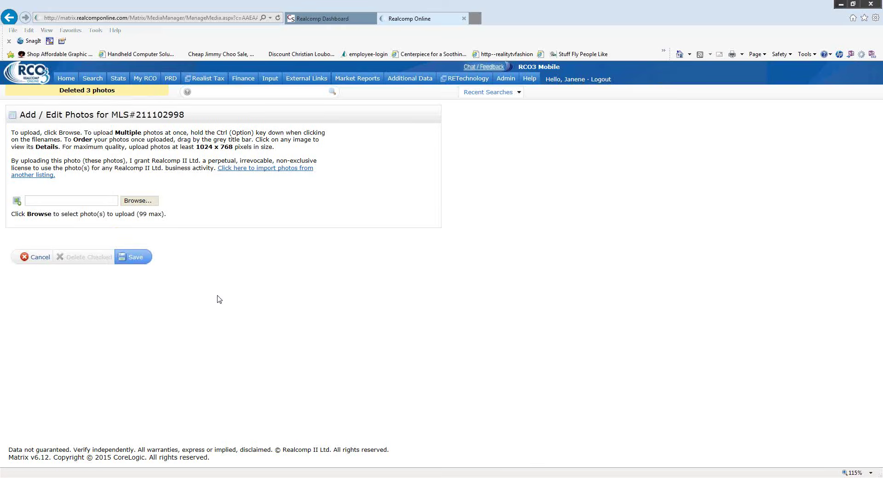
click(44, 262)
click(468, 277)
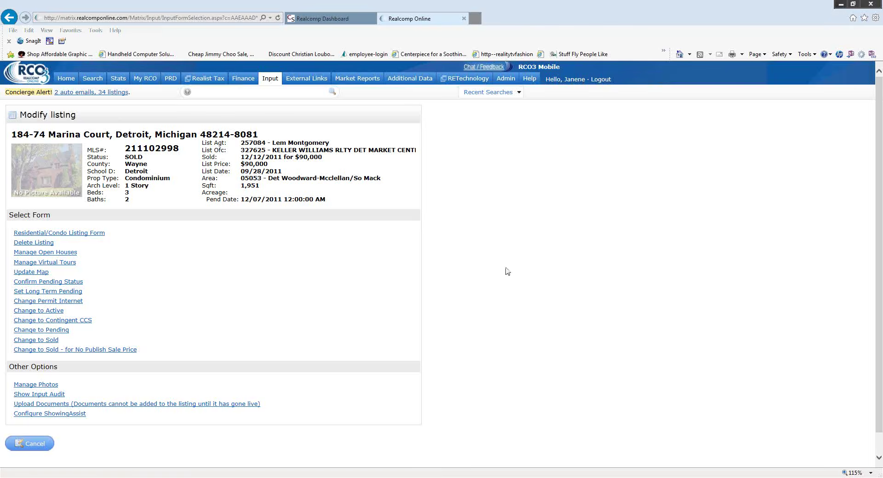
- From the Input page, open MLS 215092286 in Quick Modify and scroll to Other Options
click(270, 78)
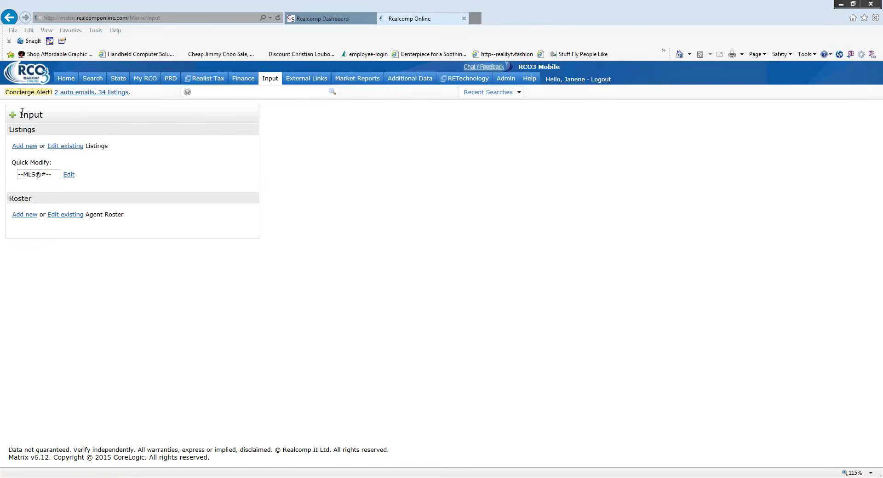
click(29, 174)
text(215092286)
click(66, 174)
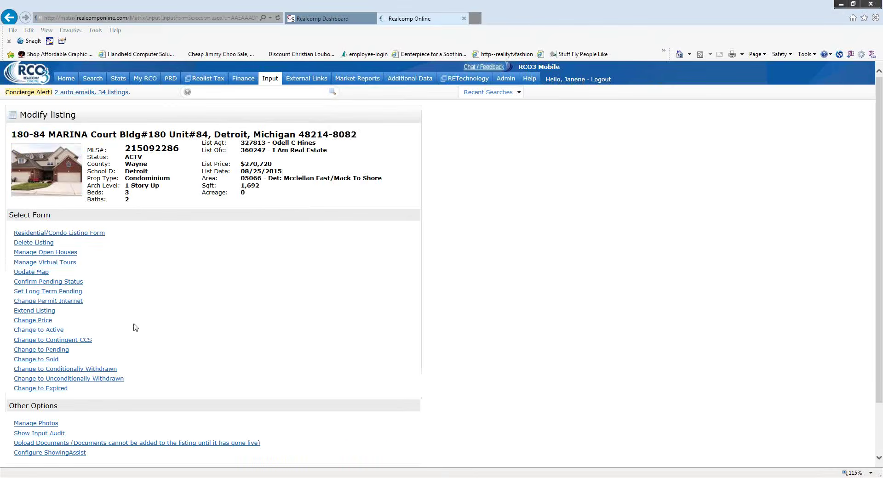
scroll(159, 258, down, 2)
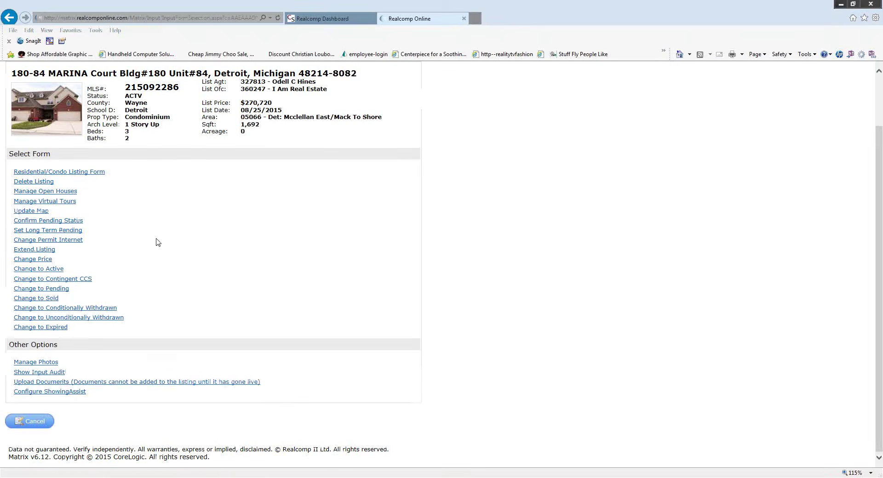
- Open the DocBox upload page and name the new document 'Disclosures'
click(189, 382)
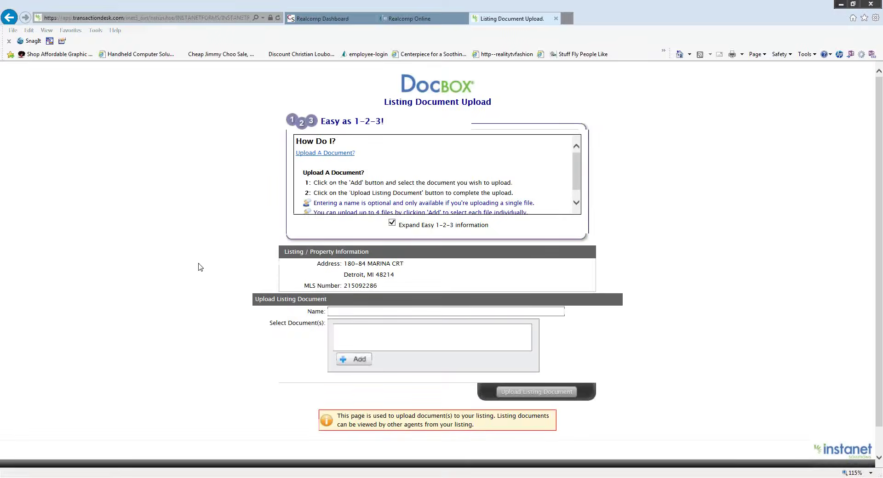
drag(575, 169, 578, 190)
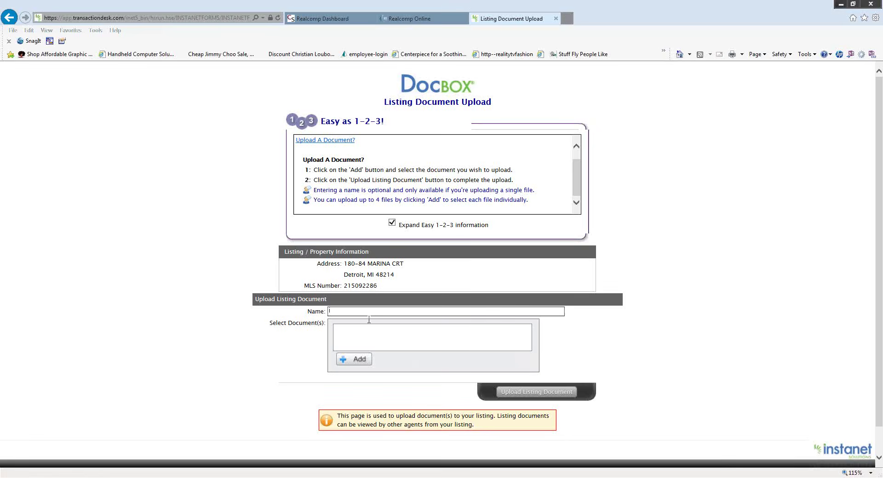
text(Disclosures)
- Attach Training Disaster Recovery (2).doc from Documents, then close the upload tab
click(354, 361)
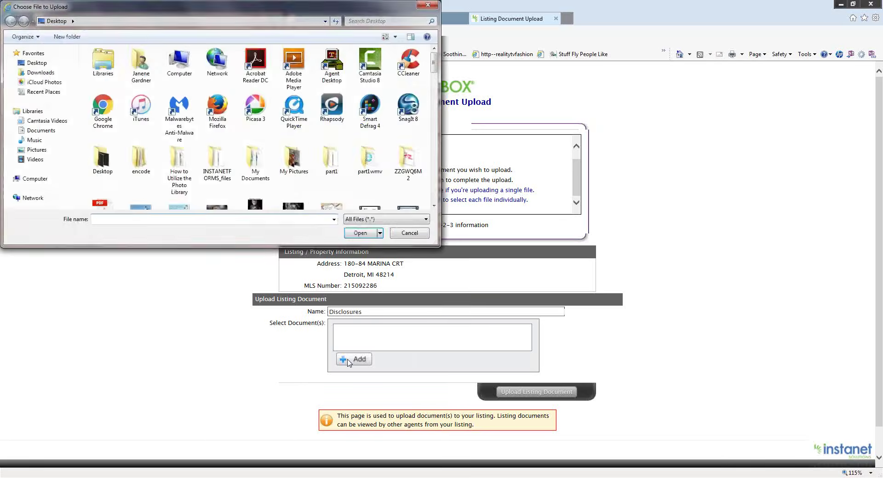
click(40, 64)
click(44, 130)
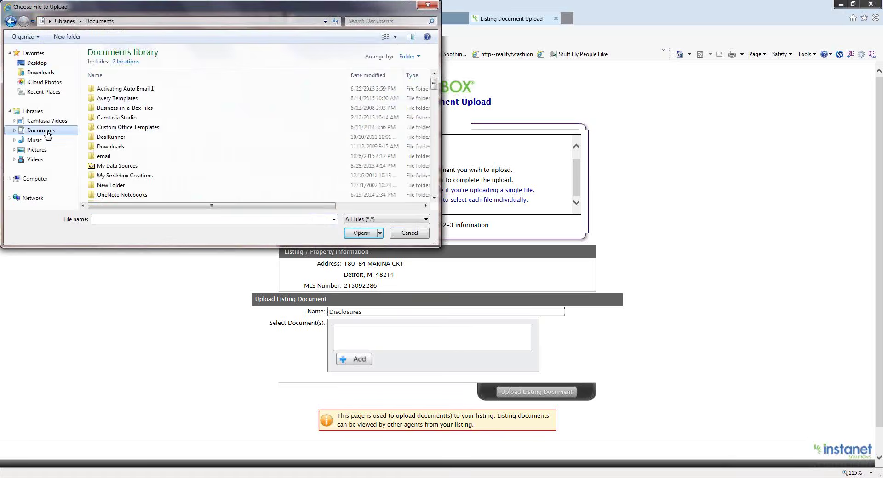
drag(433, 87, 433, 119)
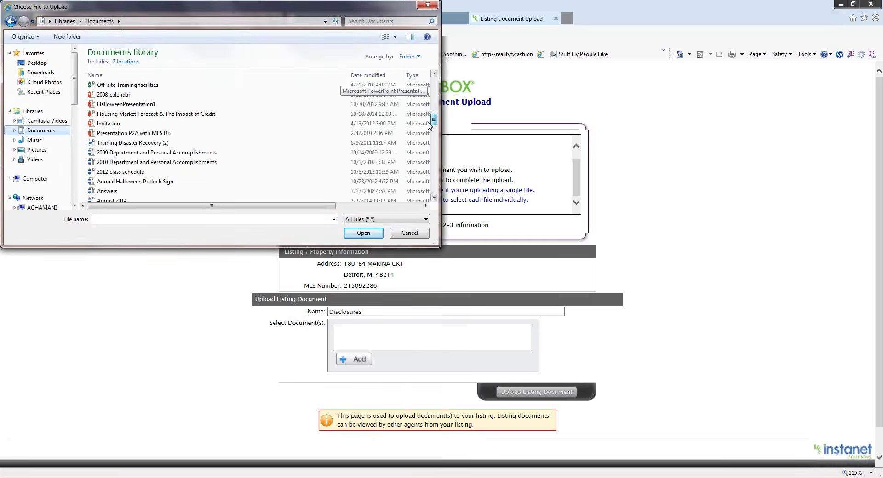
click(127, 144)
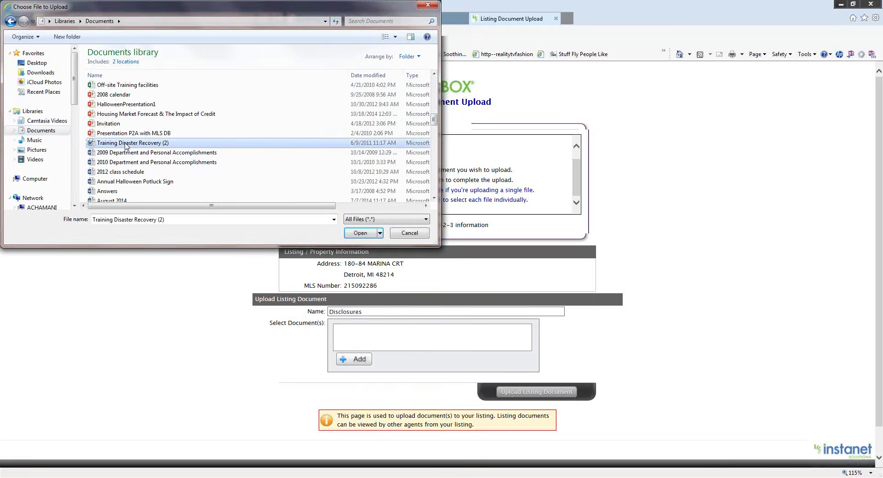
click(358, 233)
click(360, 234)
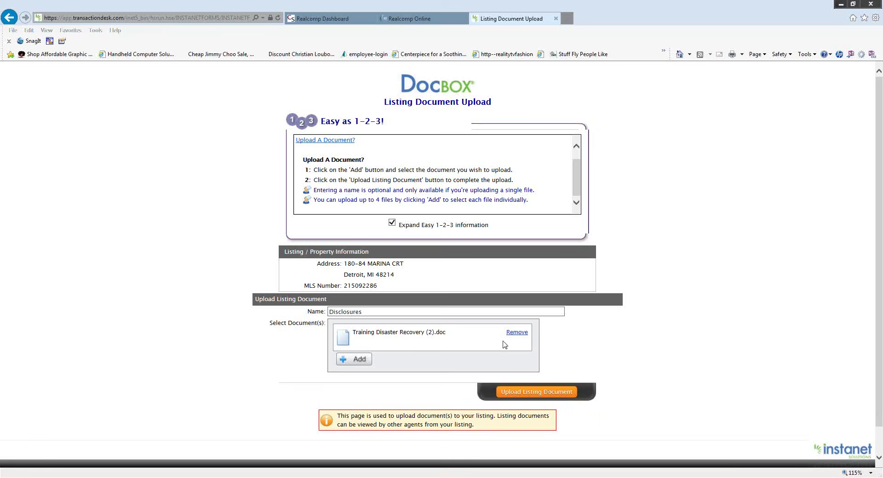
click(555, 19)
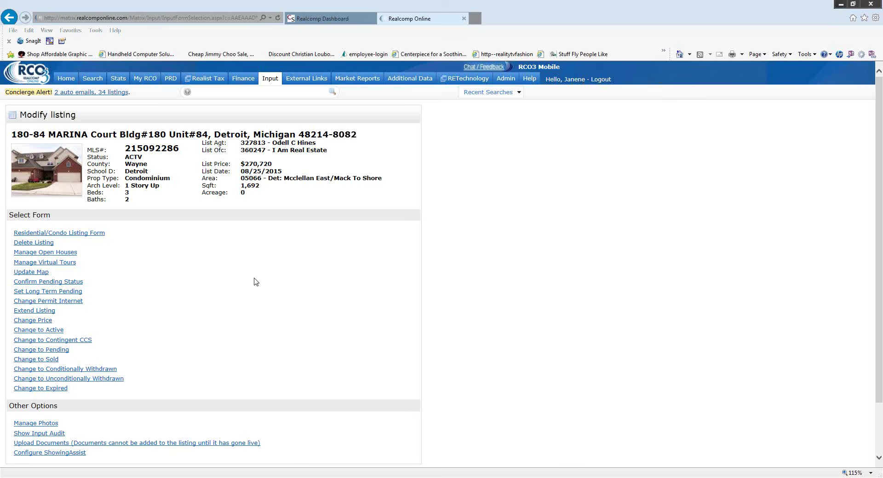
- Go to the Home page, then switch back to the Input listing page
click(66, 79)
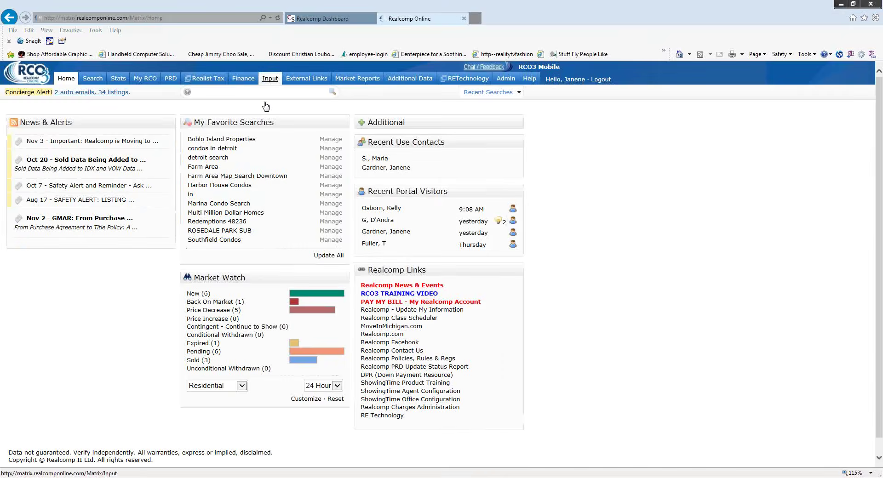
mouse_move(170, 82)
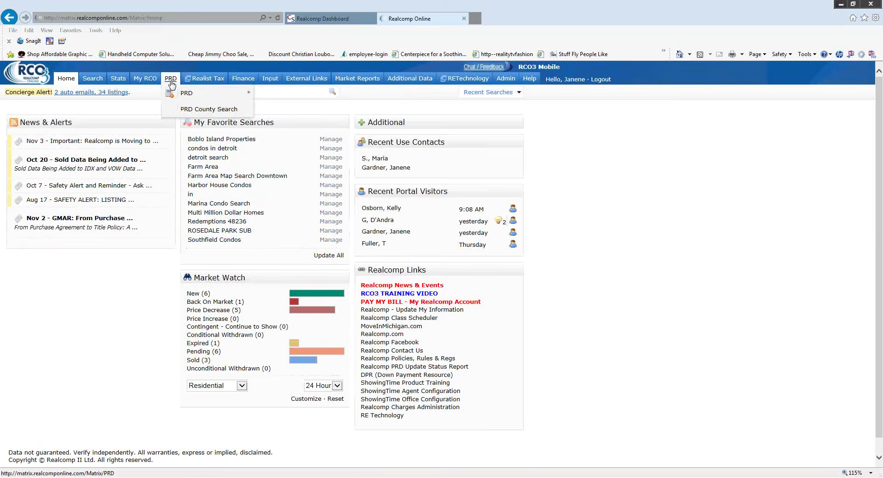
mouse_move(216, 93)
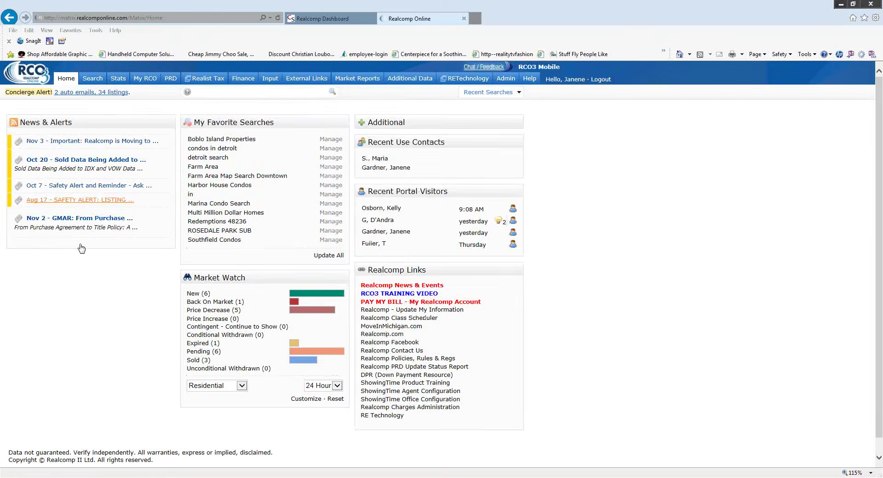
click(269, 82)
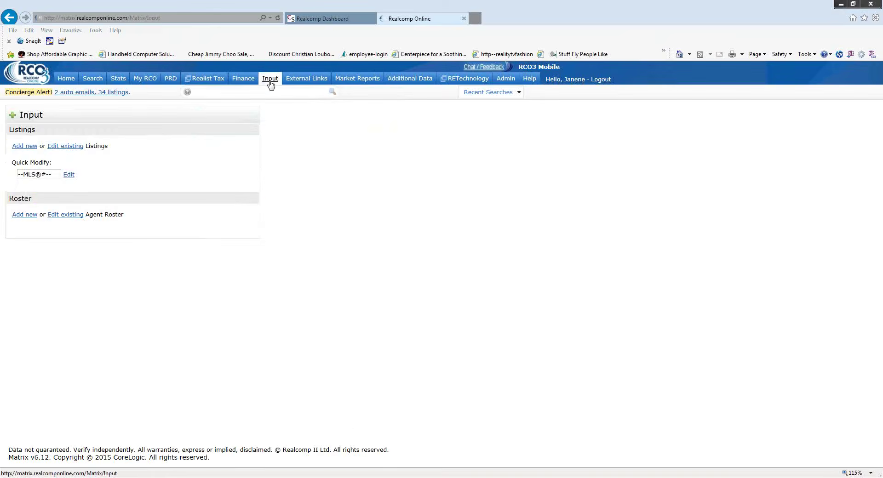
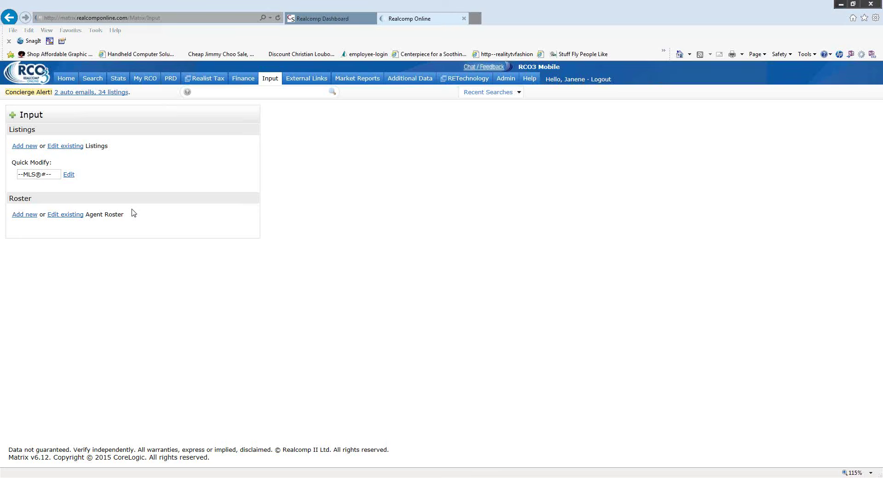
- Open the Modify listing page for MLS 215092286, the Marina Court condo in Detroit, via Quick Modify
click(272, 80)
click(31, 178)
text(215092286)
click(68, 175)
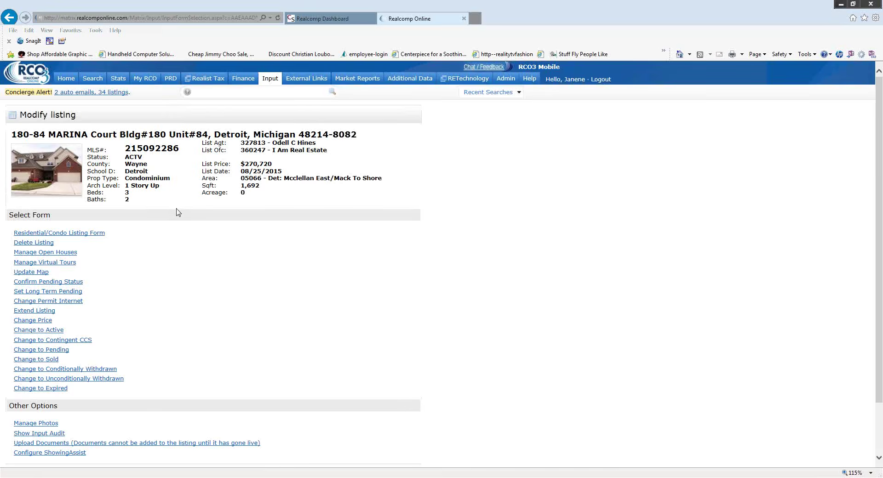
scroll(130, 252, down, 2)
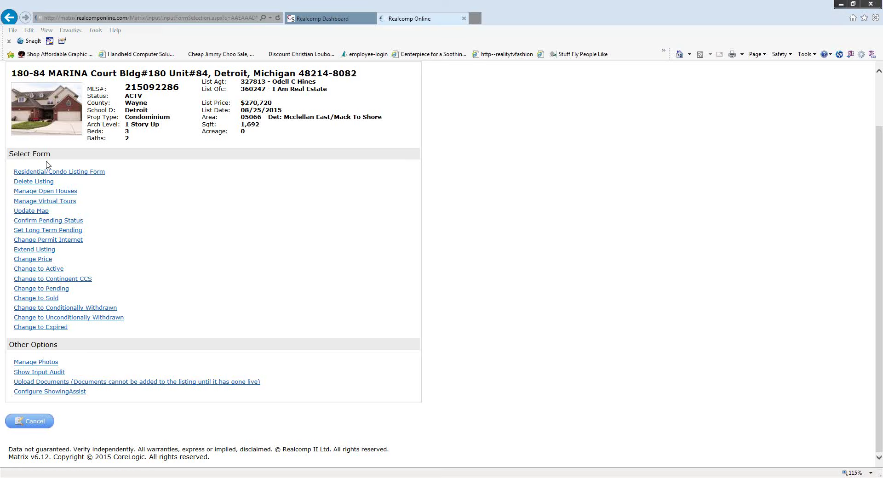
click(35, 260)
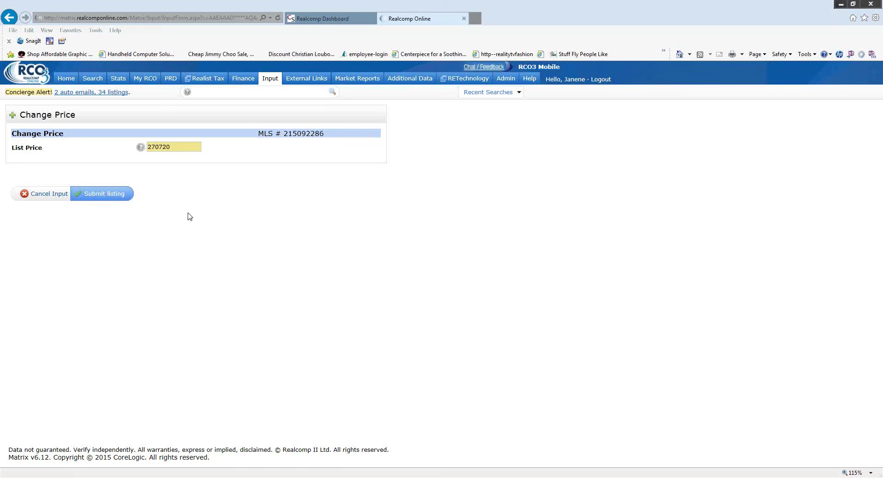
click(50, 202)
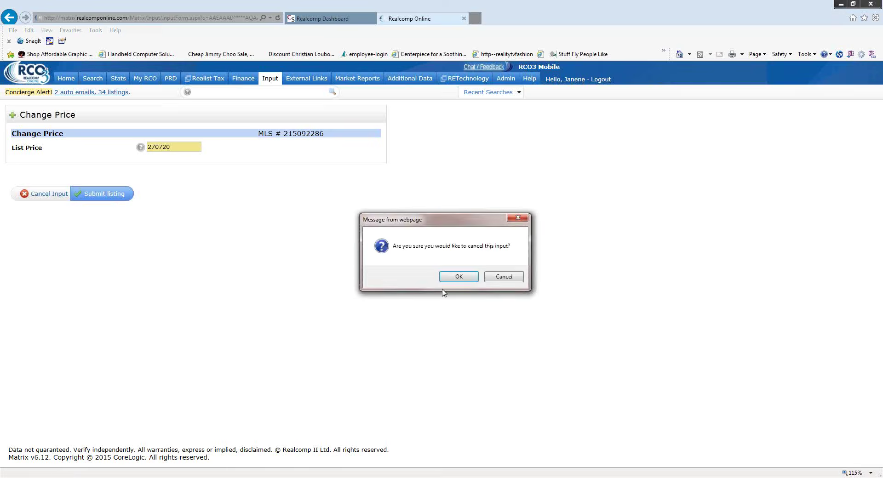
click(449, 276)
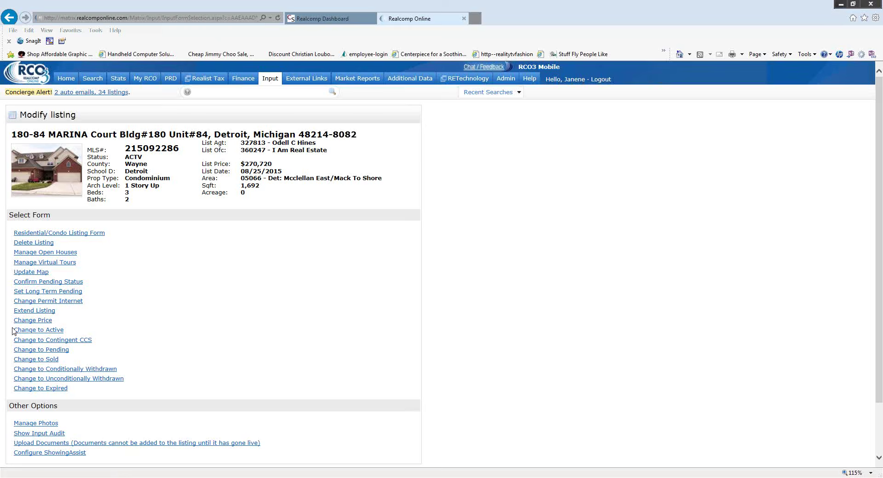
click(52, 351)
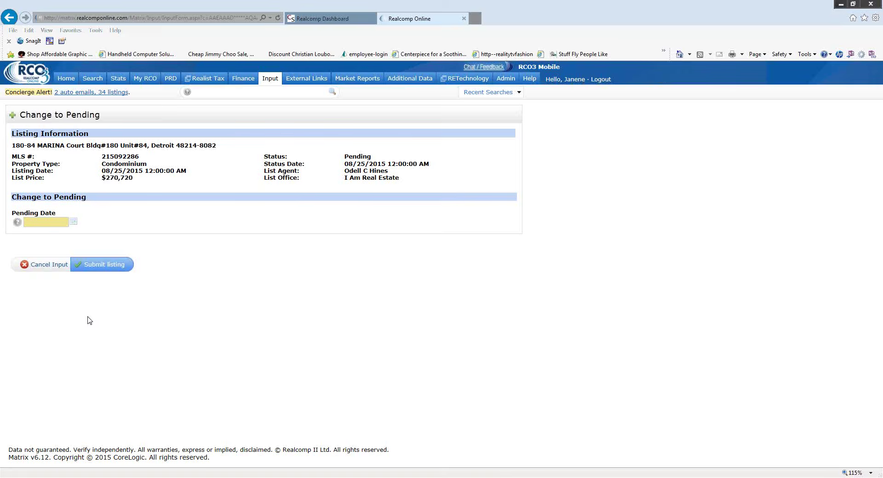
click(52, 266)
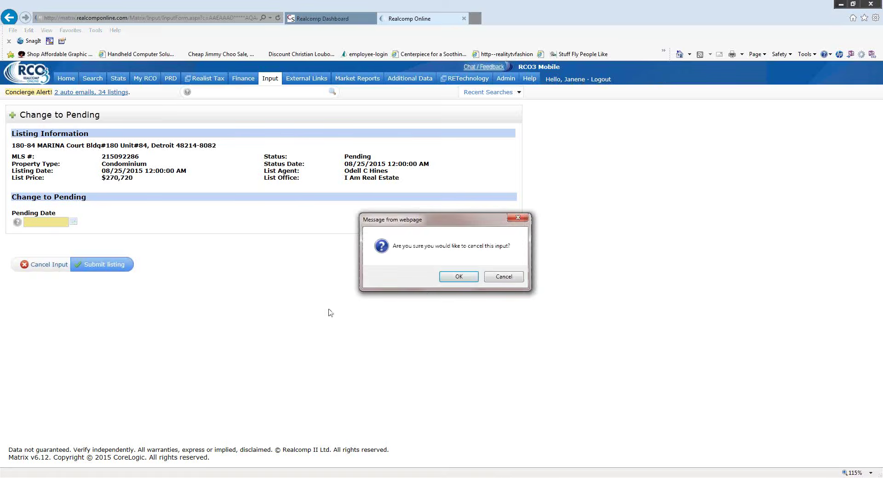
click(456, 278)
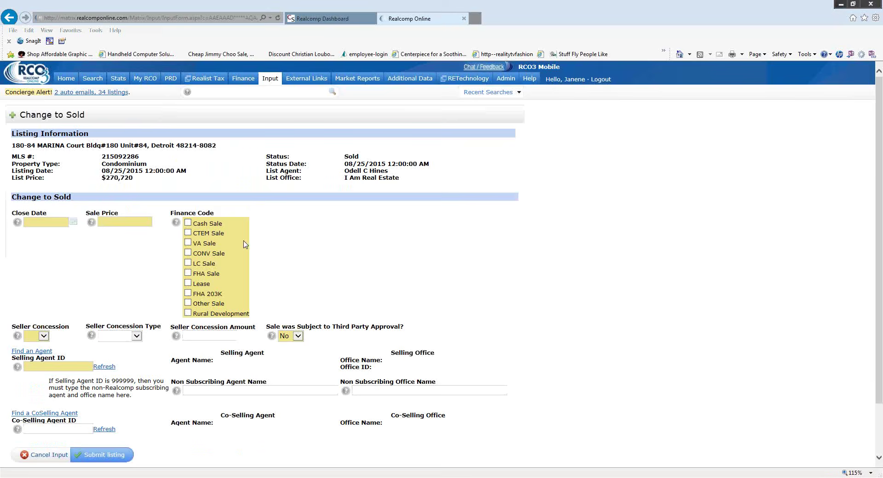
scroll(301, 278, down, 2)
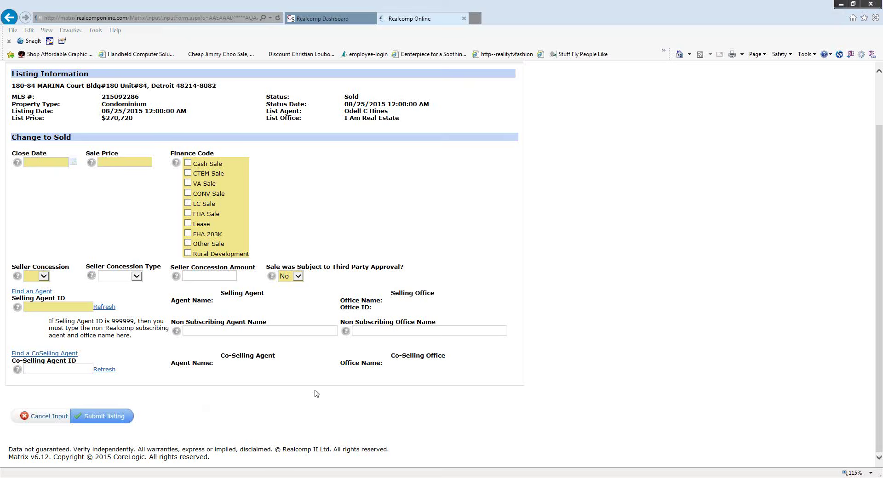
click(111, 423)
click(47, 419)
click(462, 277)
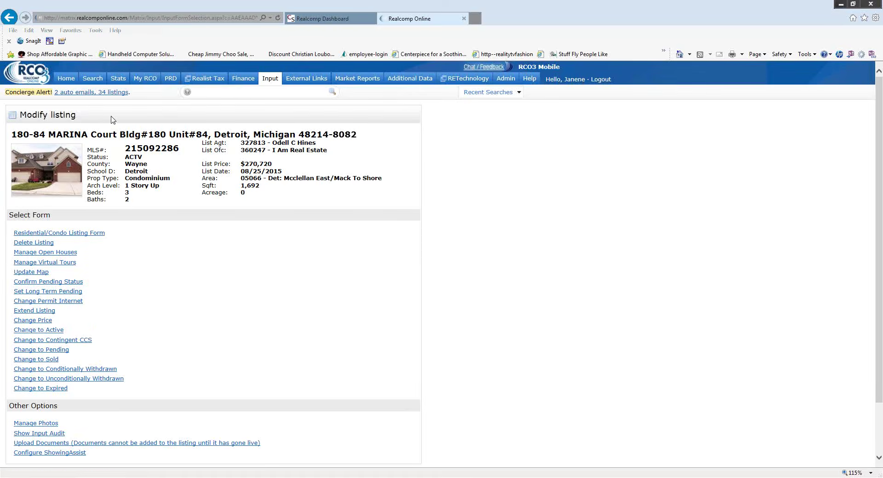
- Return to the Home dashboard
click(66, 79)
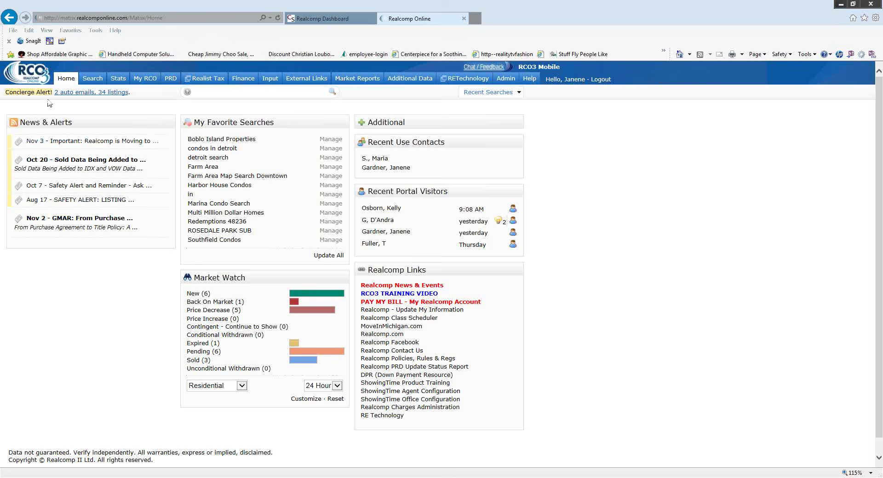
- Look through the Search menu's entries, then go to the Search overview page
mouse_move(94, 79)
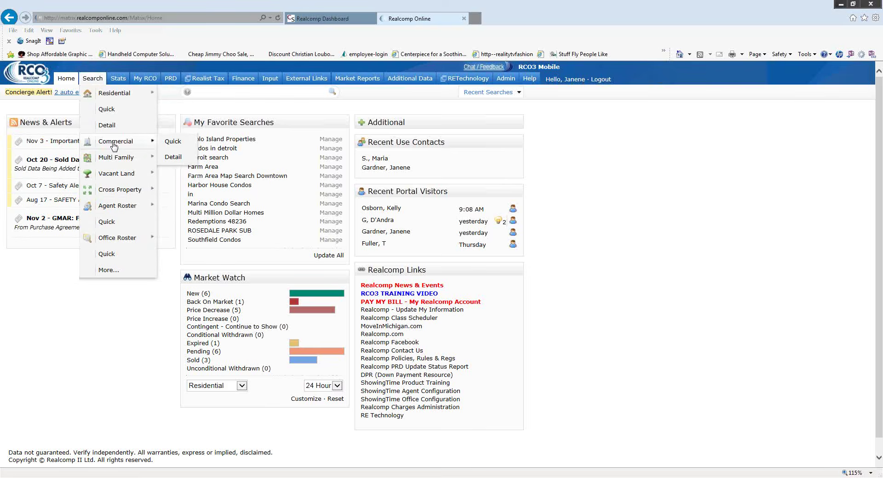
mouse_move(117, 157)
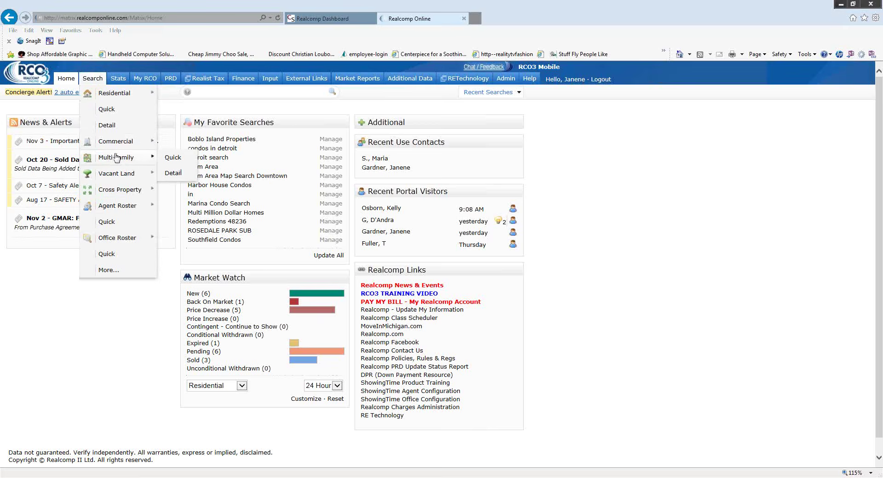
mouse_move(109, 179)
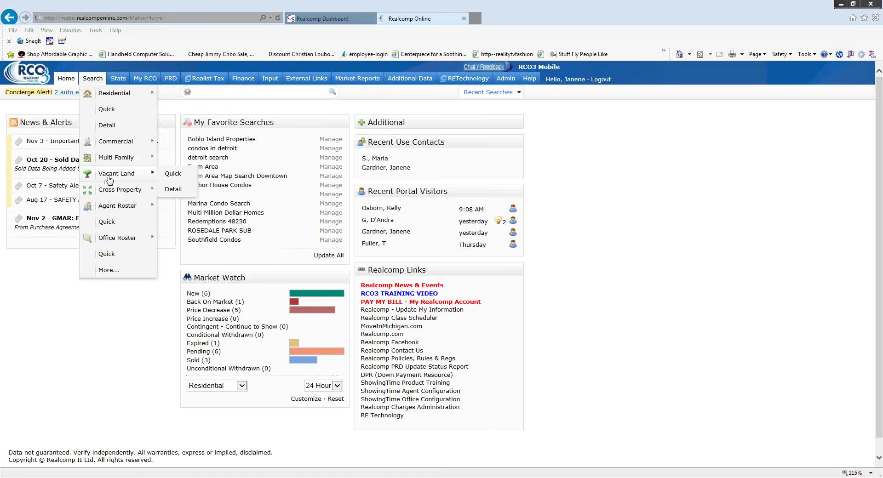
mouse_move(117, 195)
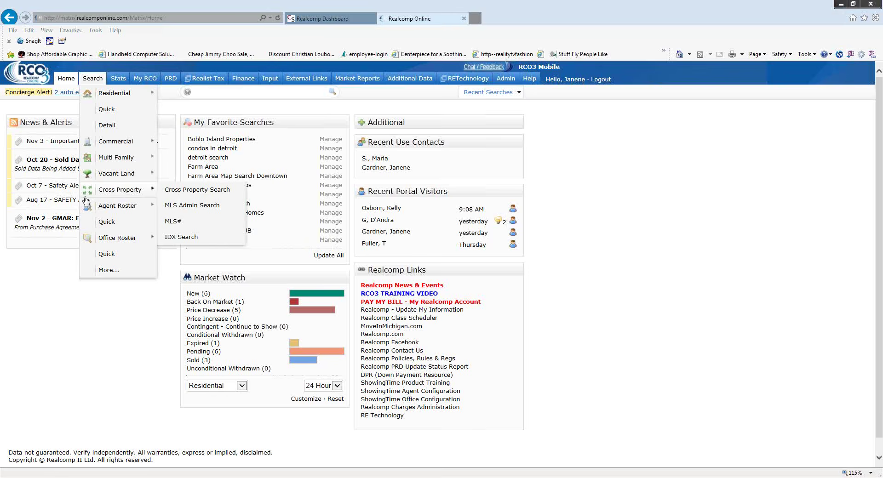
mouse_move(113, 212)
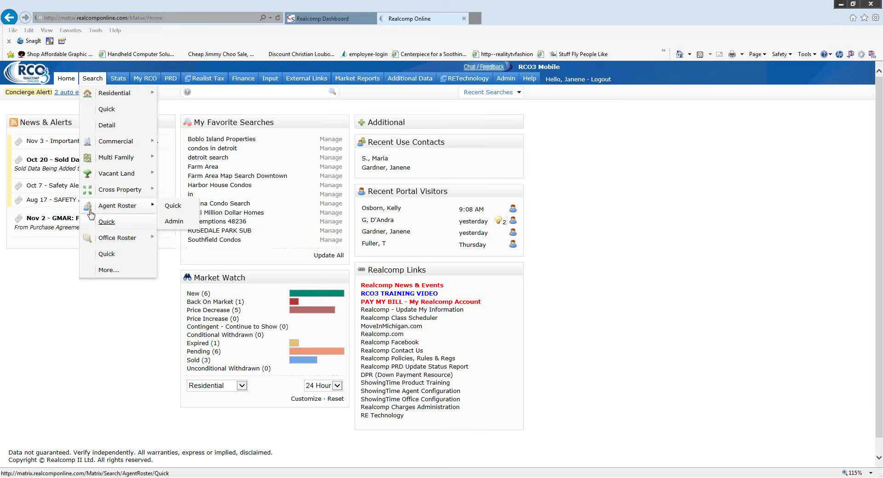
mouse_move(125, 243)
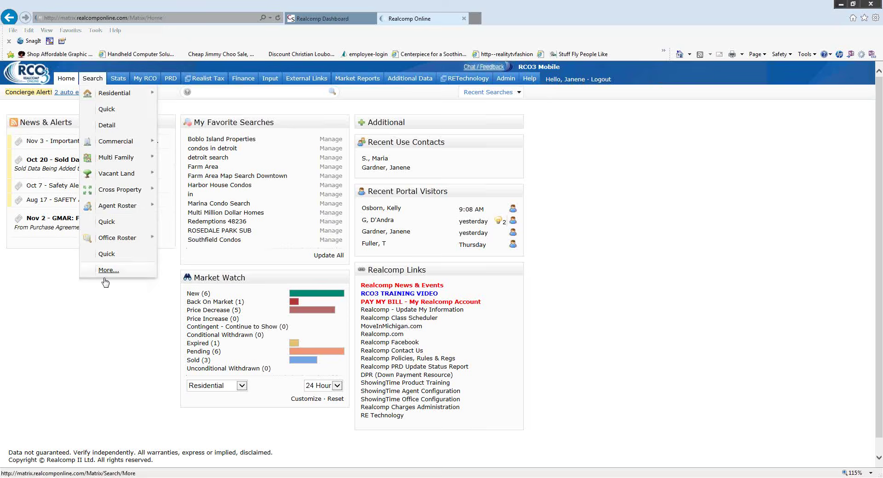
mouse_move(94, 90)
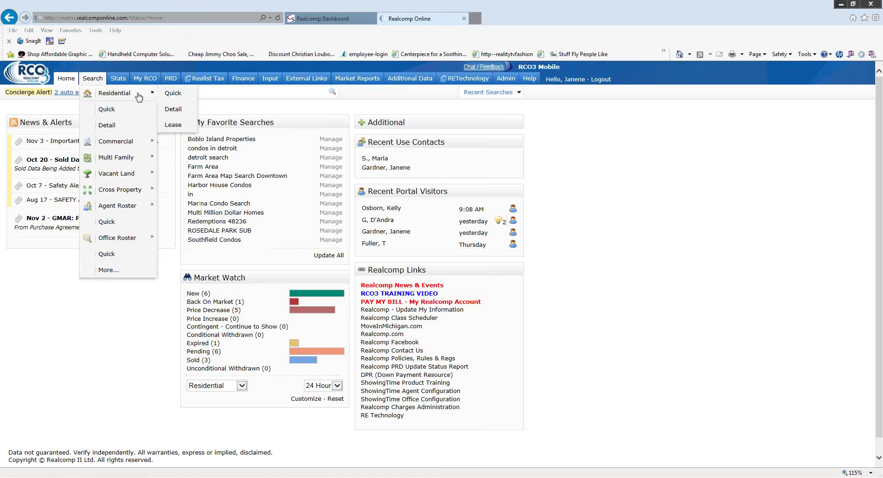
click(92, 79)
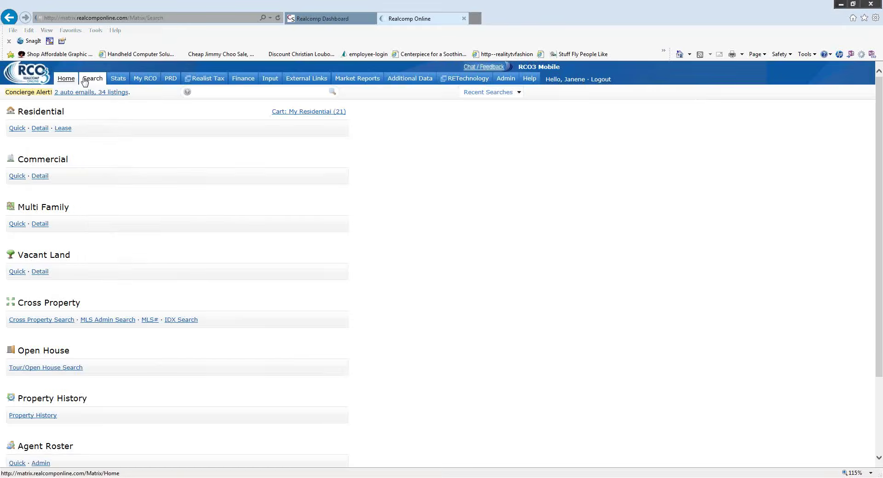
- Return to the Home dashboard and look over the Finance and External Links menus
click(66, 80)
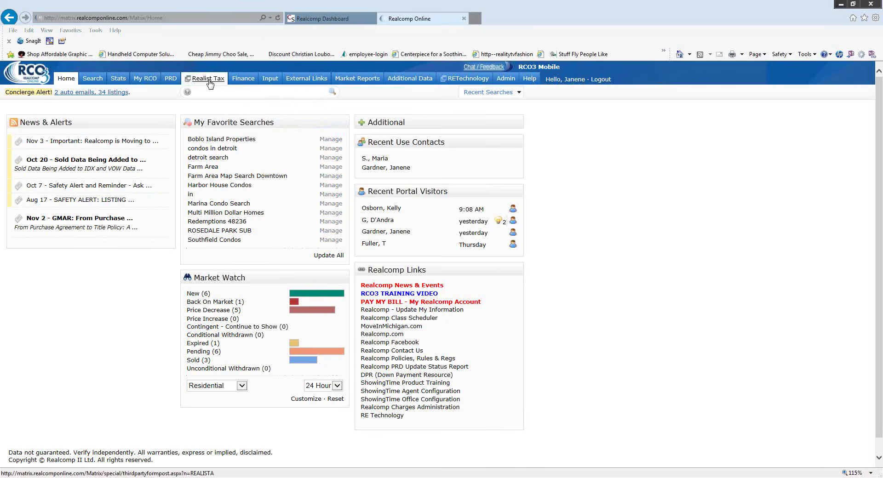
mouse_move(239, 87)
mouse_move(307, 86)
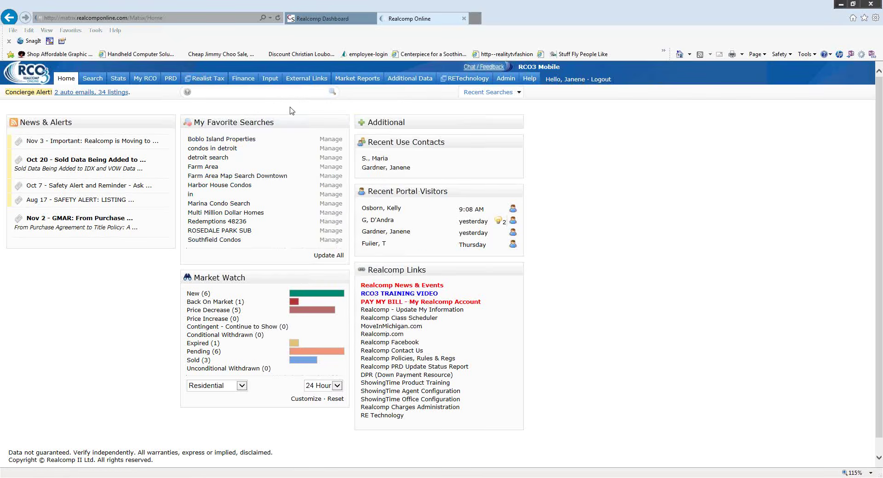
click(187, 93)
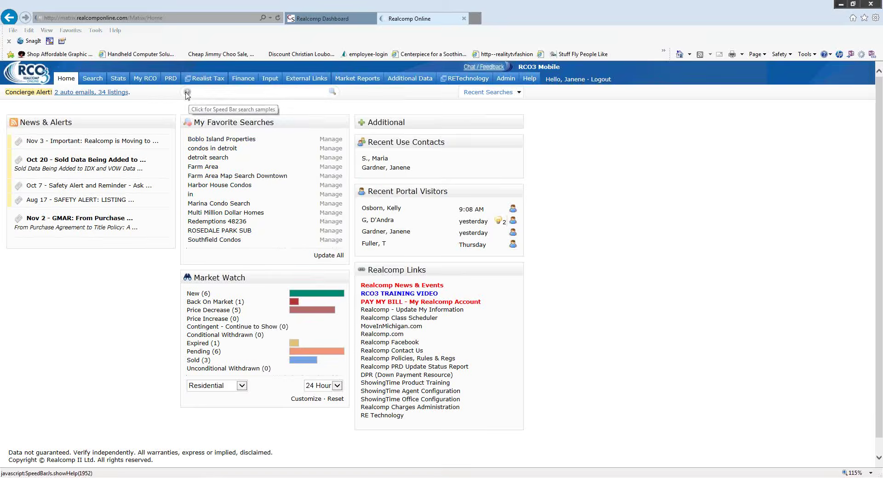
scroll(185, 96, down, 10)
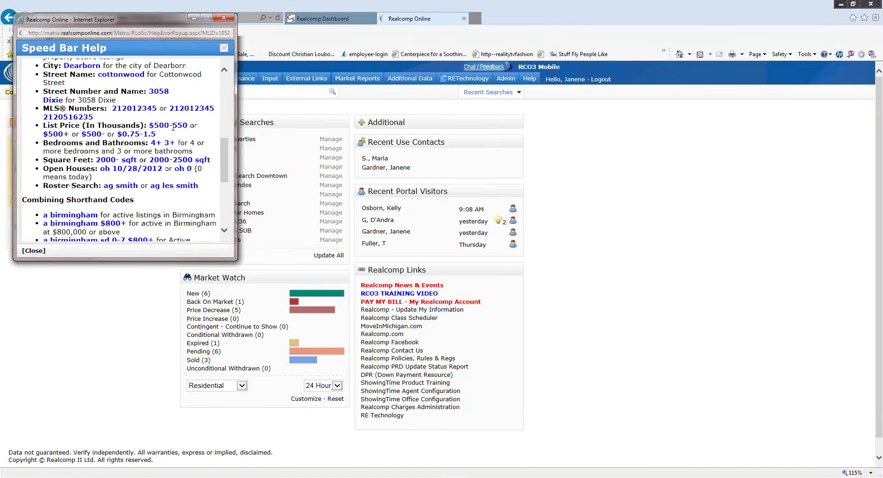
scroll(173, 139, down, 3)
click(223, 18)
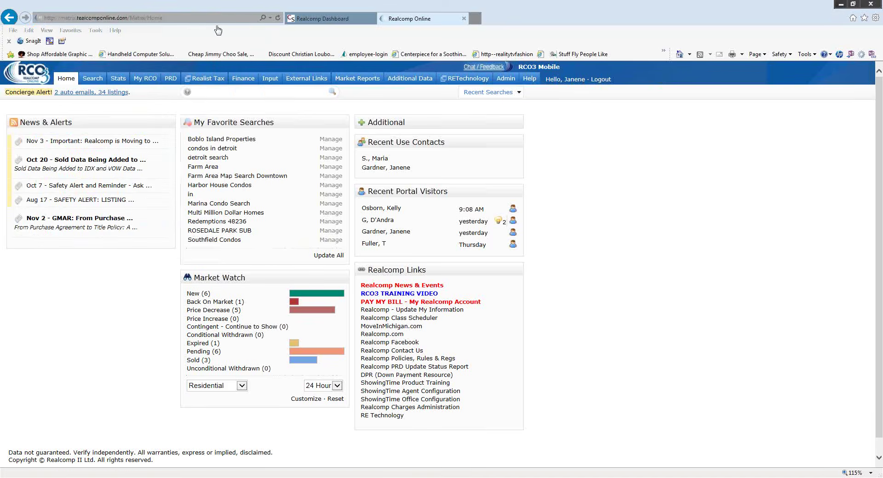
- Quick-search MLS numbers 21102998 and 215092286 and show both in Grid Single Line
mouse_move(170, 78)
text(21102998 215092286)
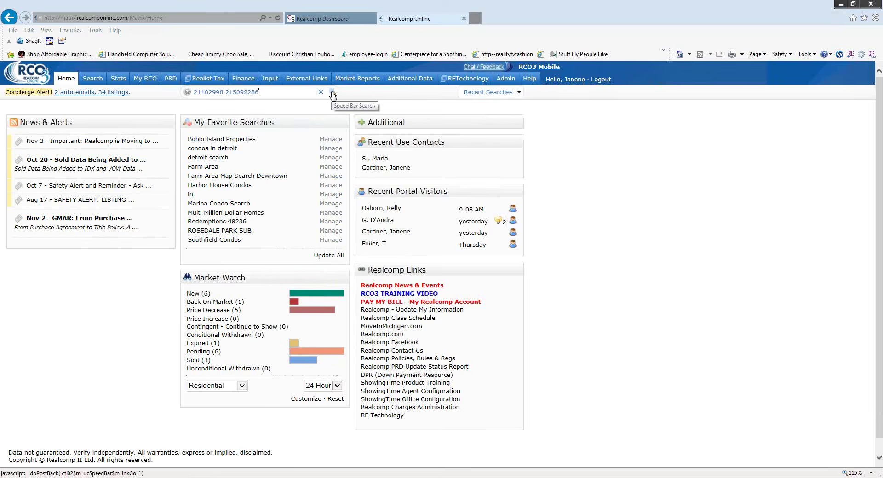
click(333, 94)
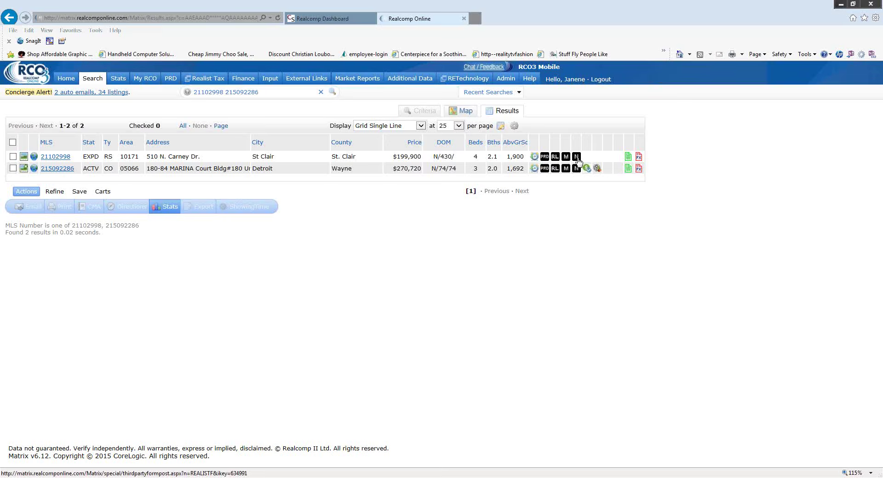
click(279, 99)
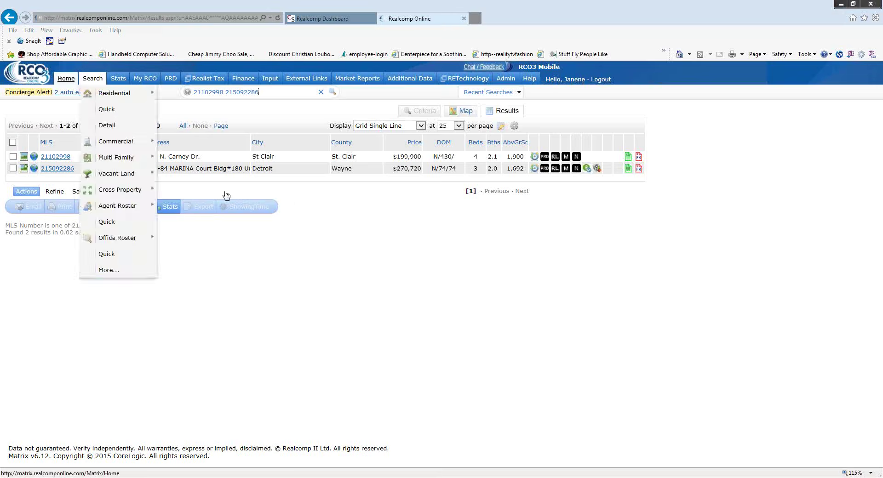
- Leave the two-listing search results for the Matrix Home page
click(78, 81)
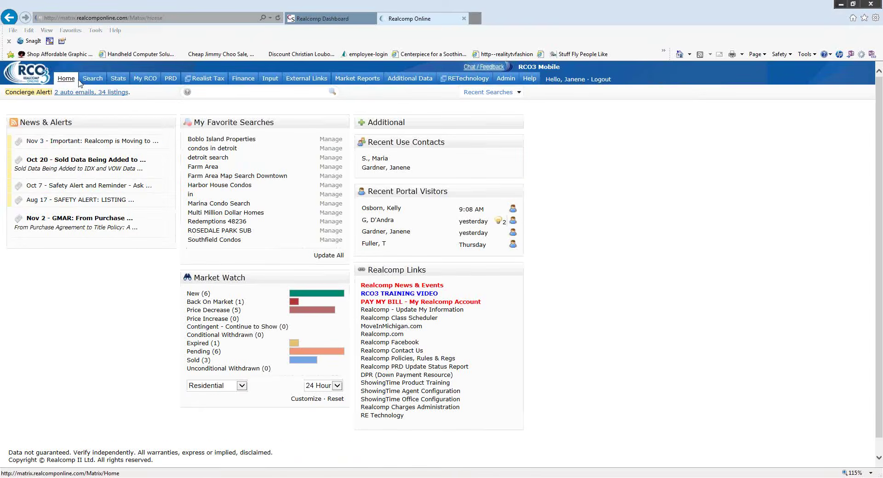
mouse_move(95, 80)
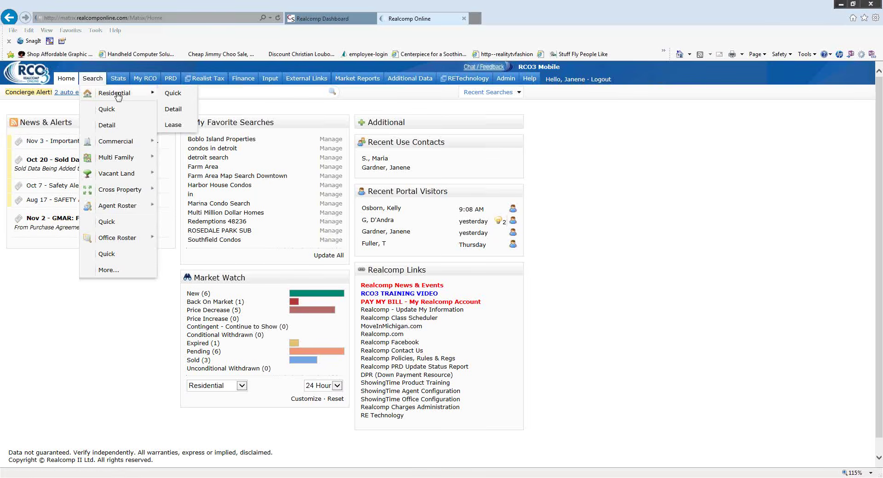
- Load the Search > Residential > Quick form and scroll through its criteria fields
click(176, 96)
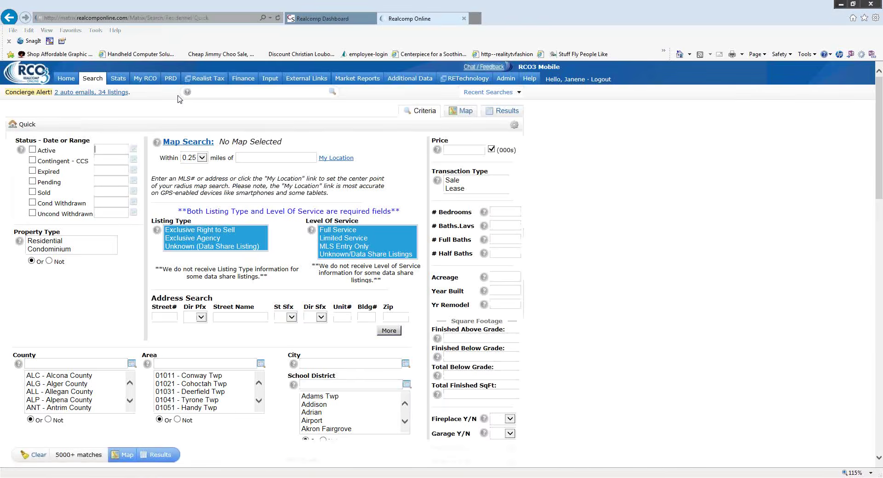
click(92, 78)
mouse_move(116, 95)
scroll(566, 149, down, 5)
scroll(568, 289, down, 2)
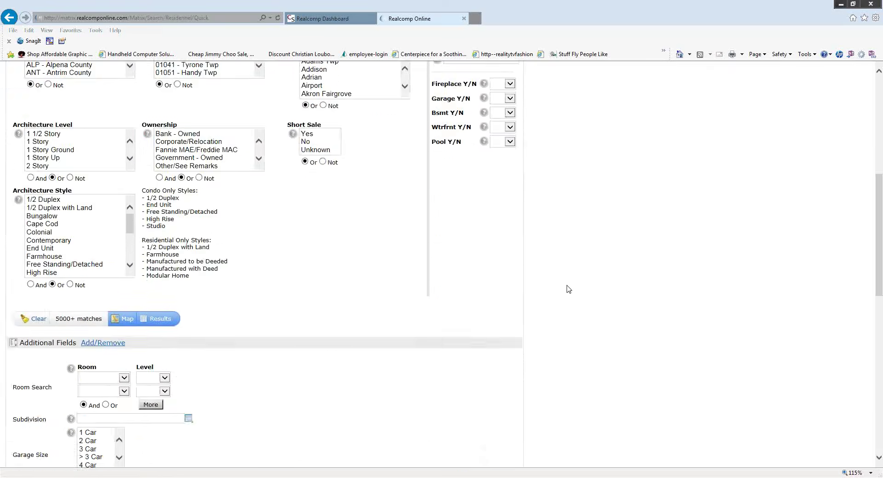
scroll(566, 289, up, 7)
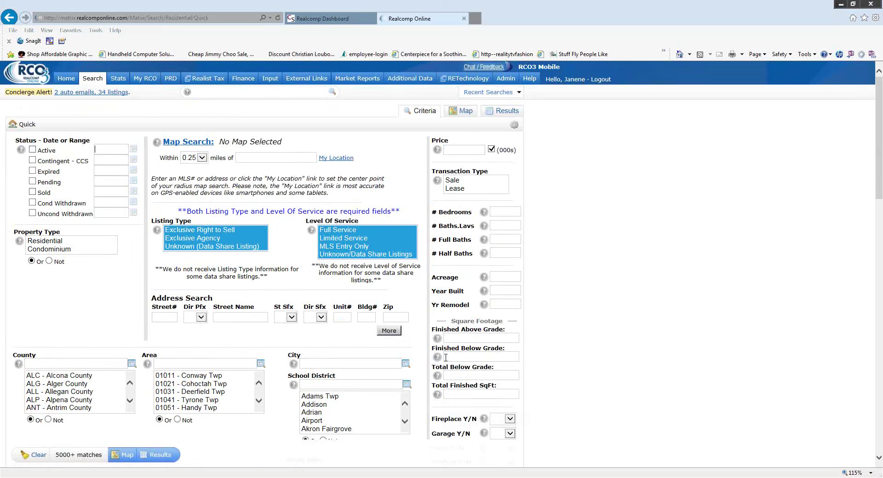
mouse_move(438, 358)
scroll(426, 224, down, 3)
scroll(422, 226, down, 3)
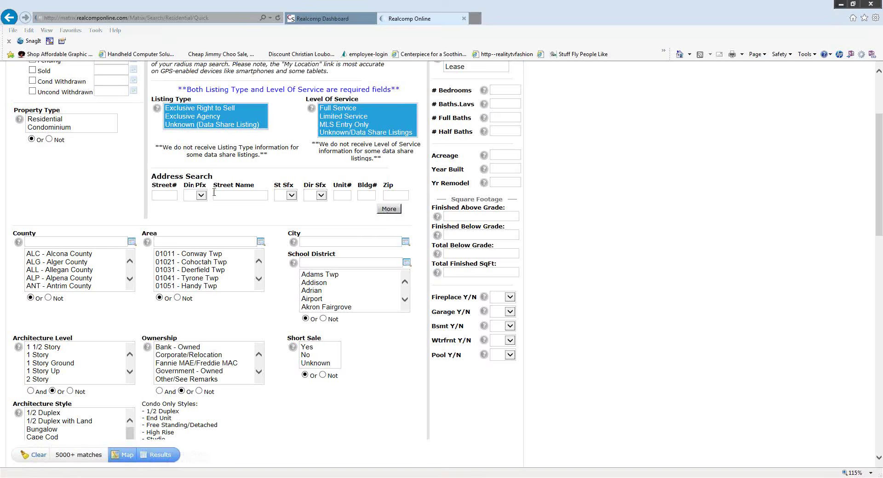
scroll(214, 192, up, 2)
scroll(173, 163, up, 2)
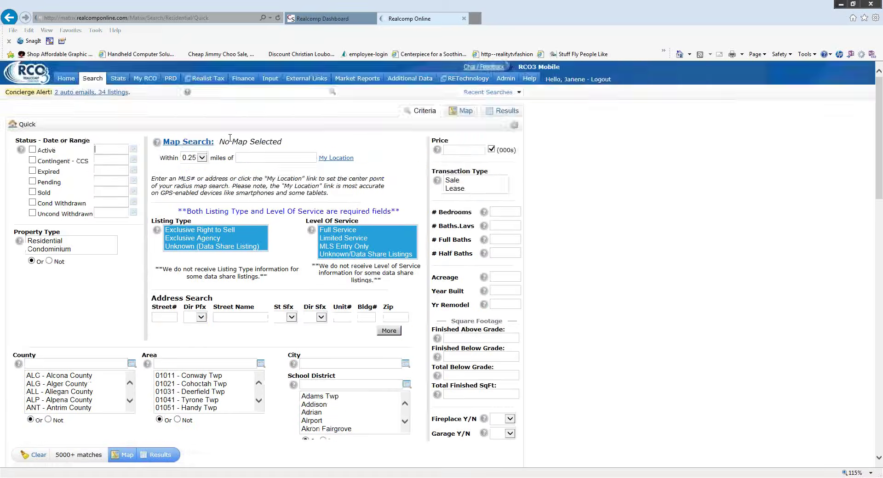
mouse_move(170, 79)
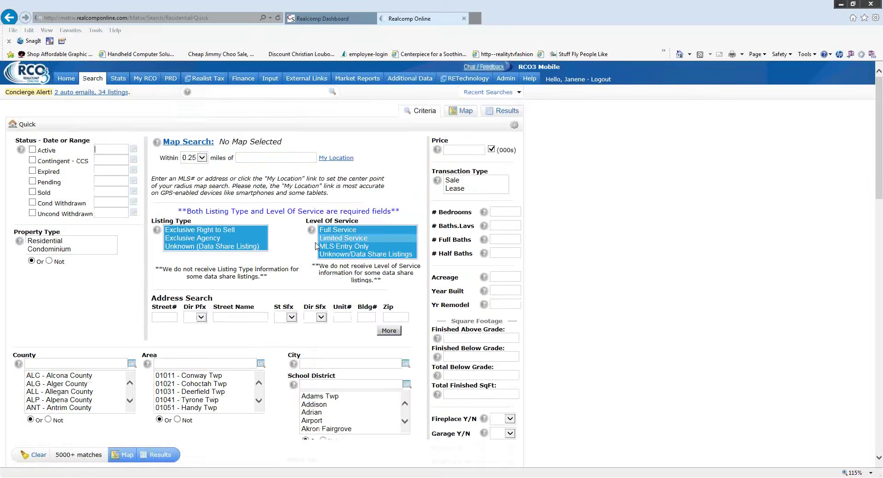
scroll(251, 340, down, 2)
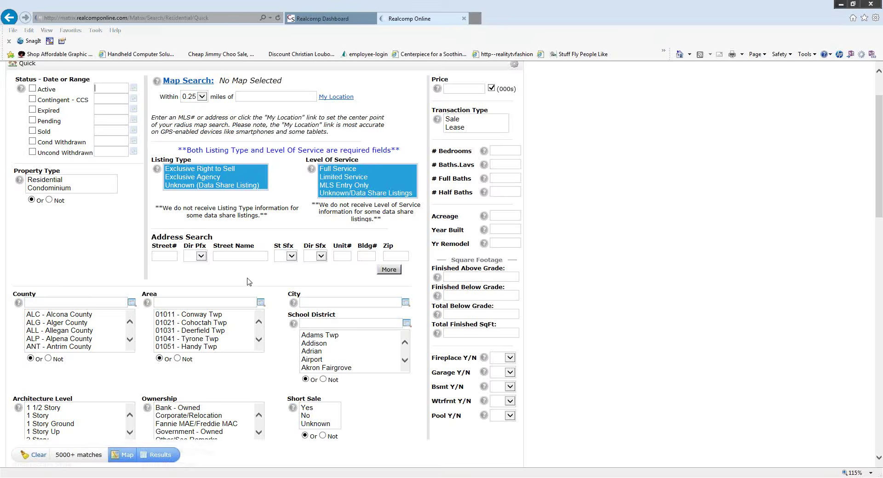
scroll(249, 279, up, 3)
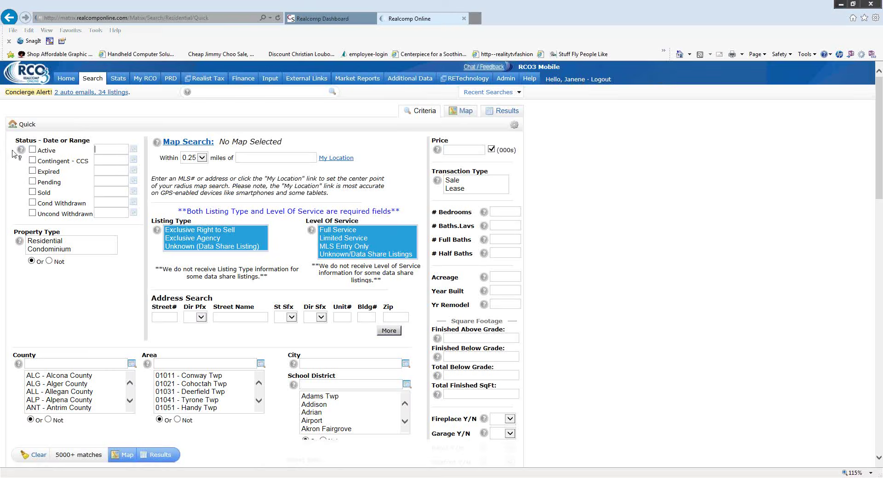
- Tick Active status and choose Residential as the property type
click(33, 150)
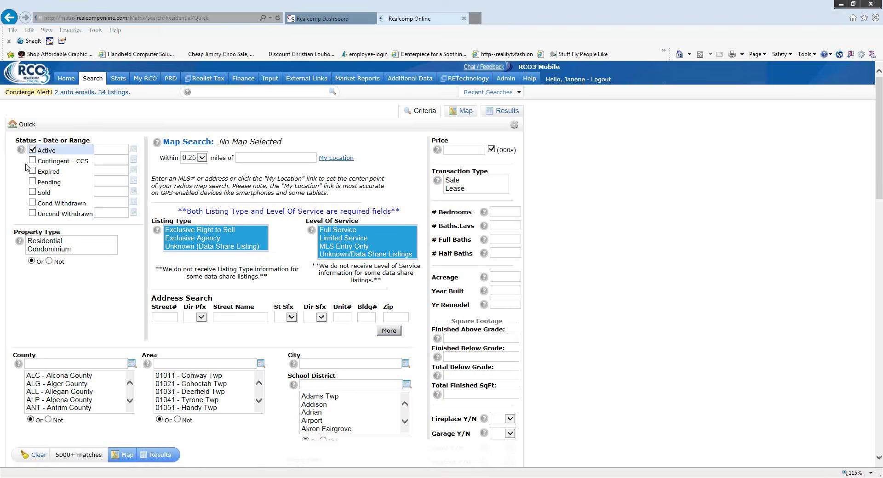
click(70, 241)
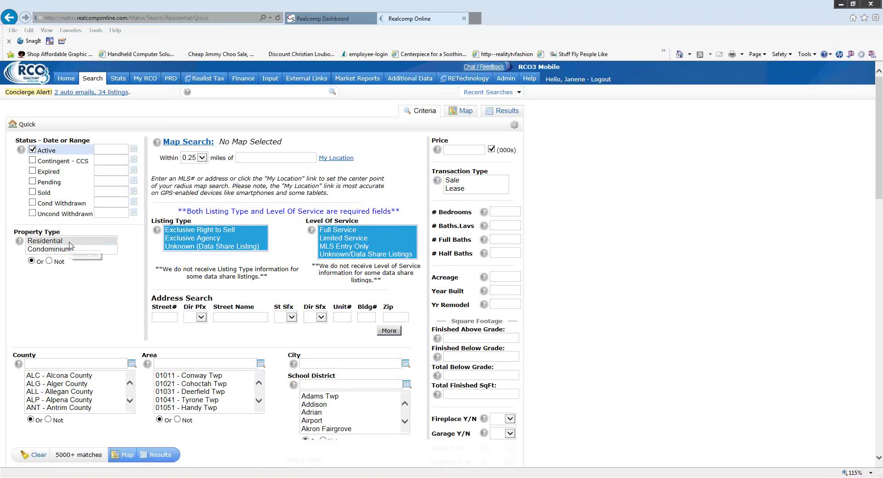
scroll(139, 254, down, 5)
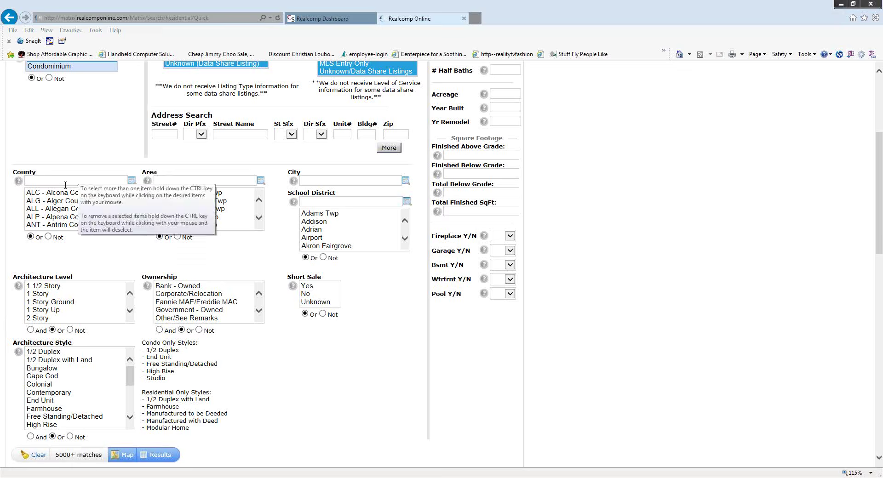
- Select OAK - Oakland County in the County list
click(130, 217)
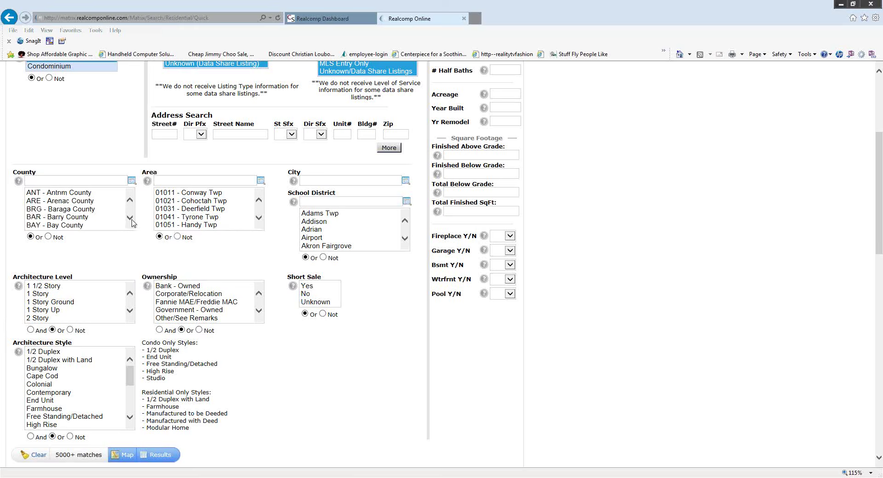
drag(132, 223, 132, 222)
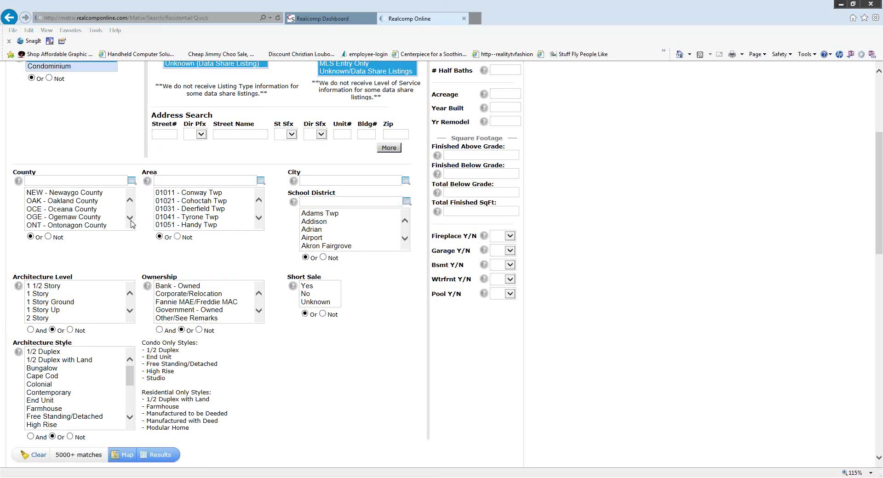
click(39, 202)
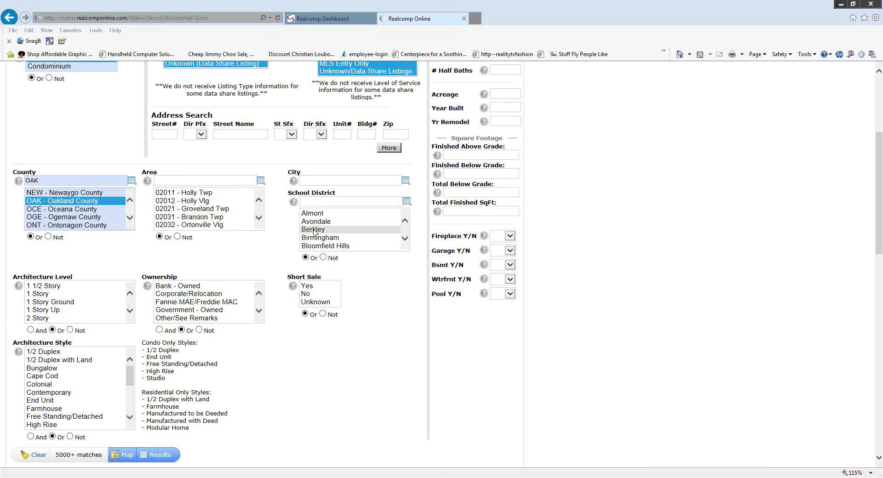
- Pick area 02231 - Farmington Hills, narrowing the search to 272 matches
click(259, 220)
click(258, 220)
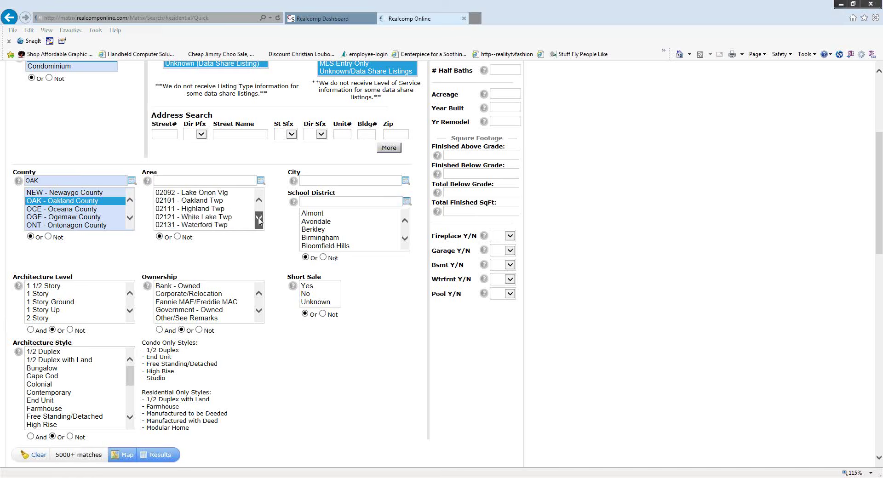
click(259, 220)
click(259, 220)
click(258, 219)
click(259, 220)
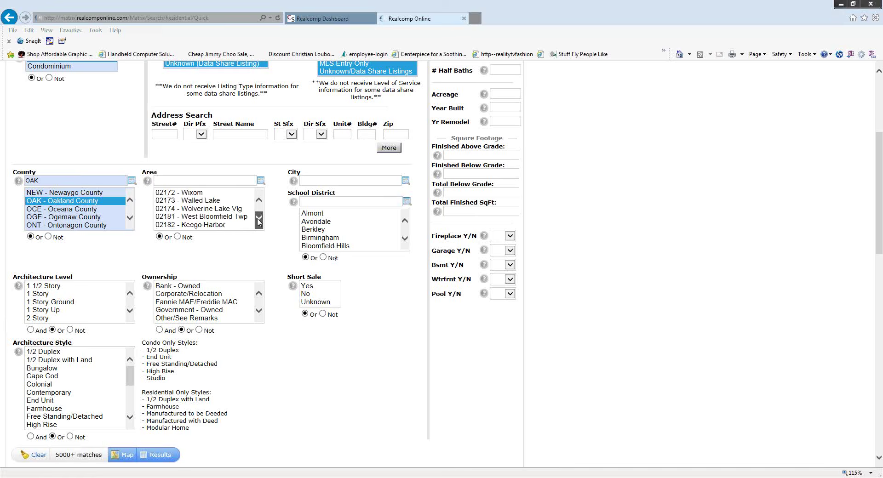
click(259, 220)
click(259, 220)
click(259, 220)
click(259, 221)
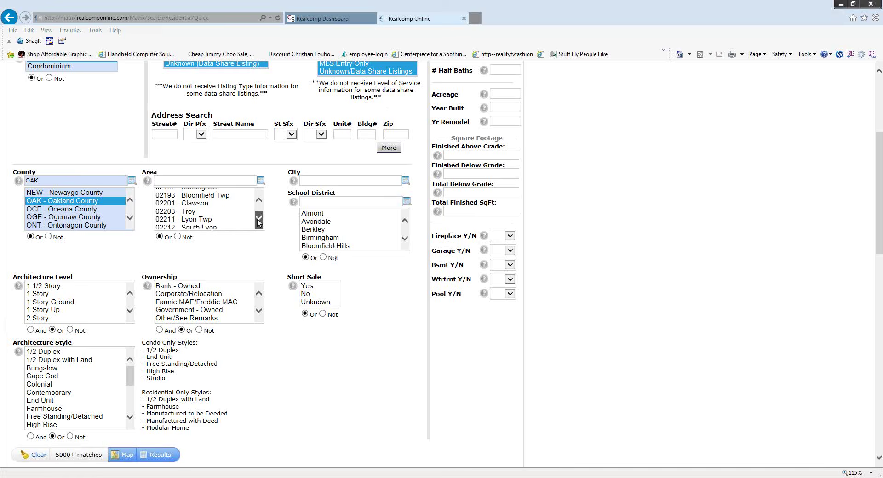
click(259, 221)
click(259, 220)
click(258, 200)
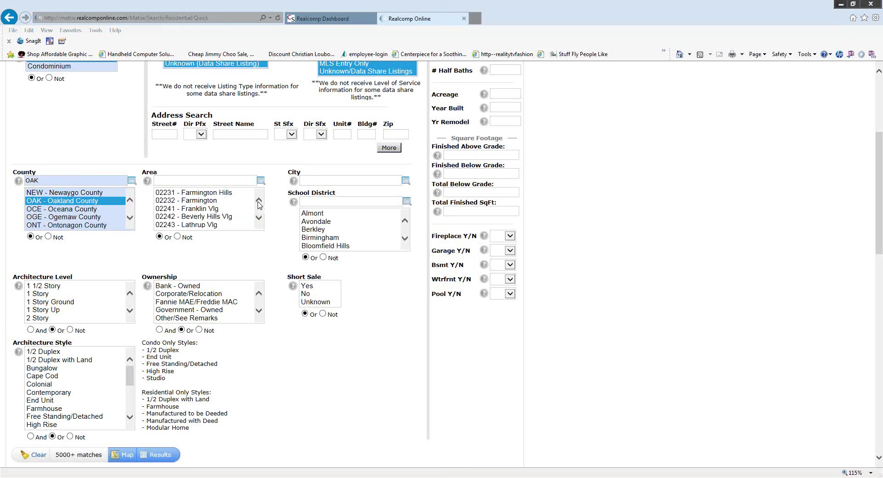
click(258, 200)
click(259, 200)
click(219, 209)
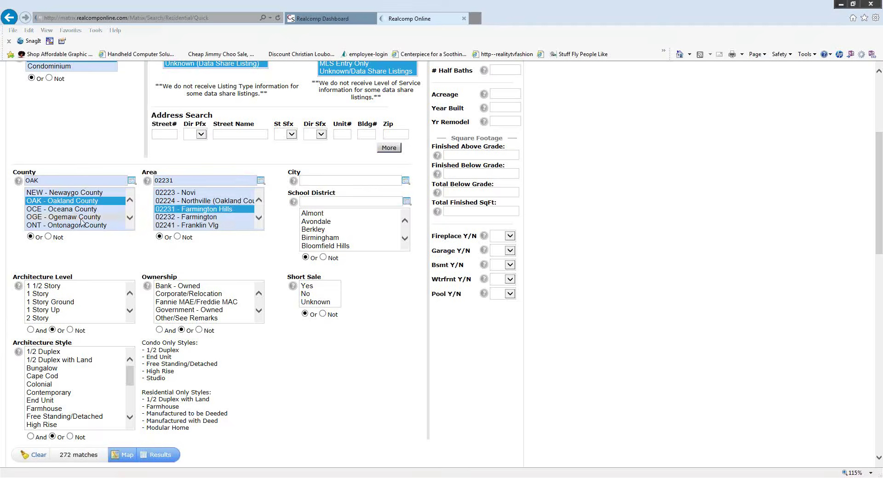
scroll(106, 156, up, 4)
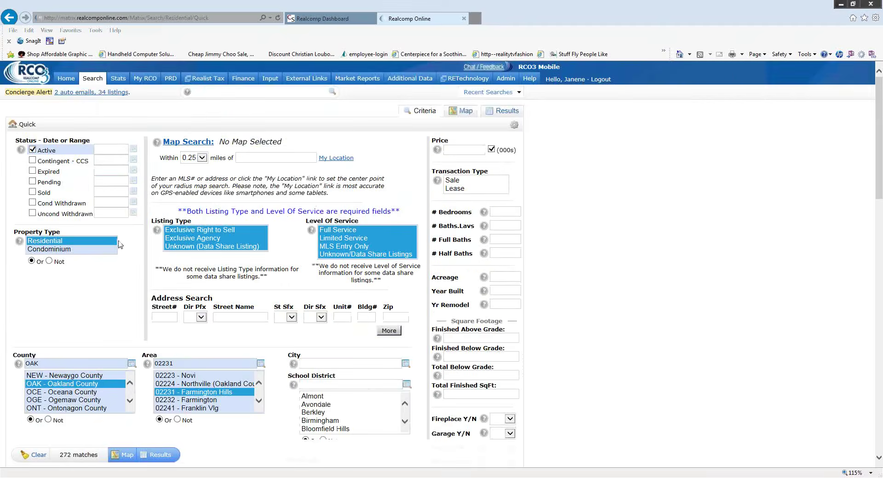
scroll(117, 204, down, 4)
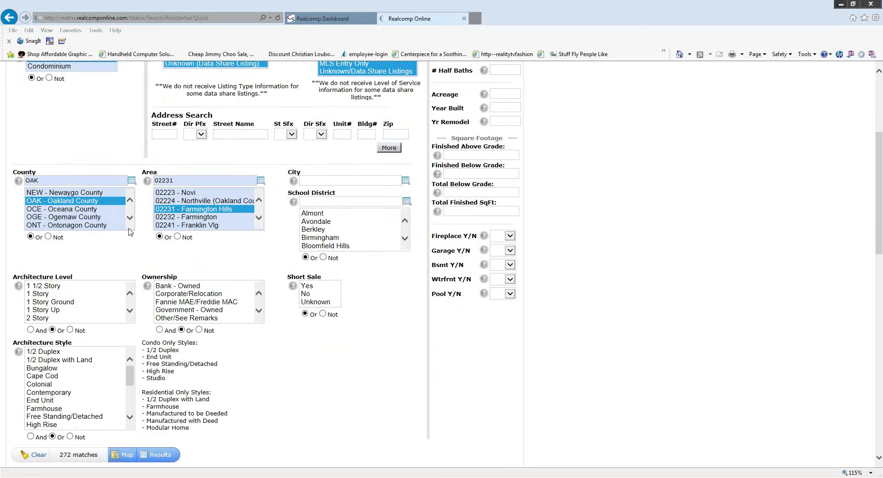
- Deselect Oakland County and clear the 02231 Farmington Hills area filter
ctrl+click(103, 202)
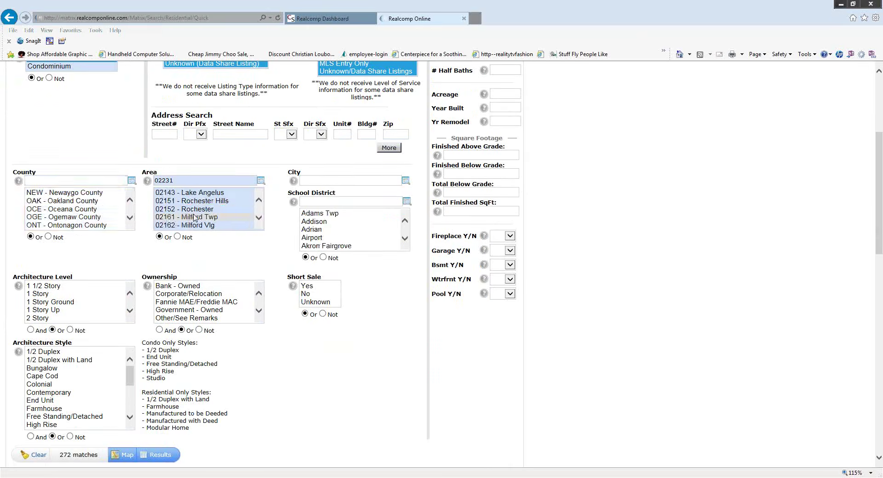
click(258, 201)
click(219, 181)
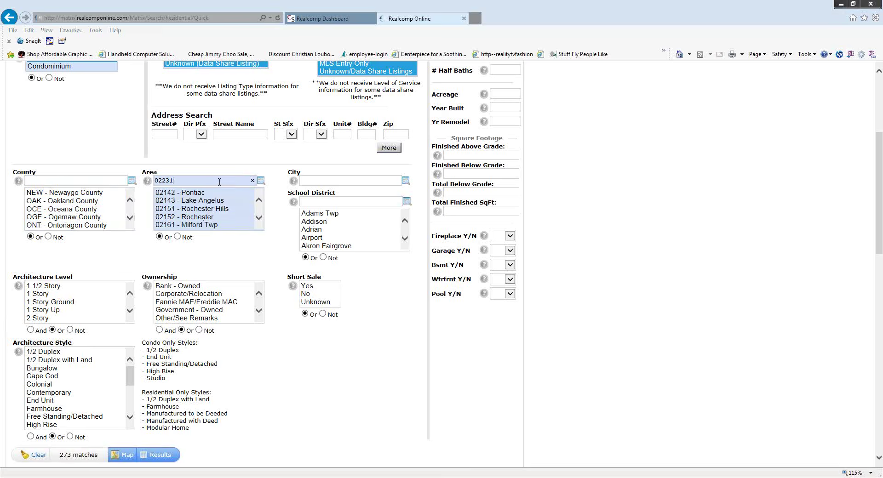
click(252, 180)
click(256, 252)
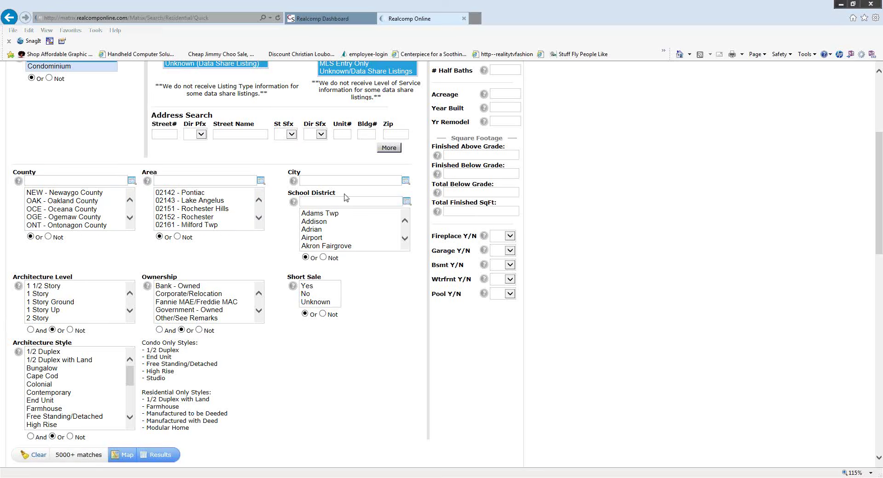
- Enter Farmington Hills as the City criterion, then remove it again
click(325, 183)
text(far)
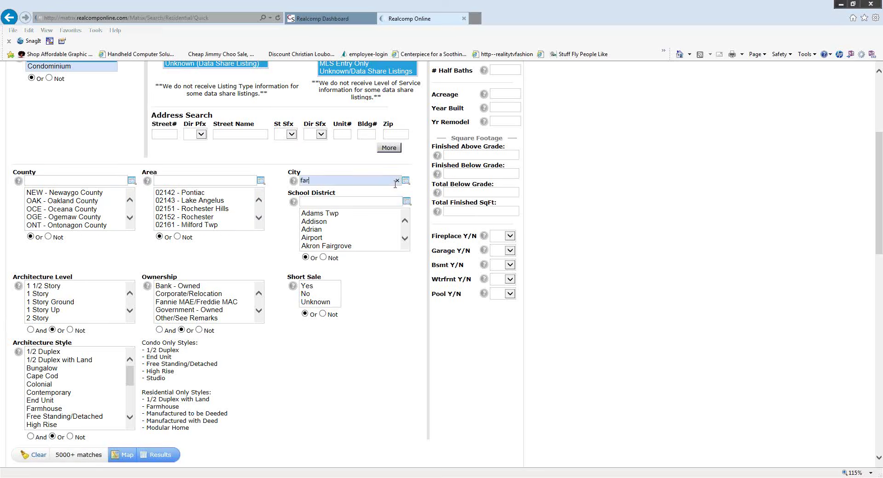
text(mington hi)
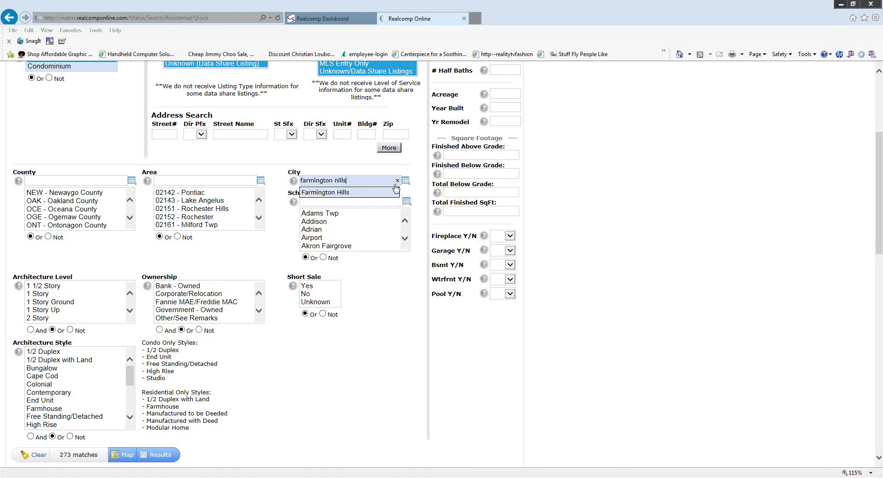
click(394, 191)
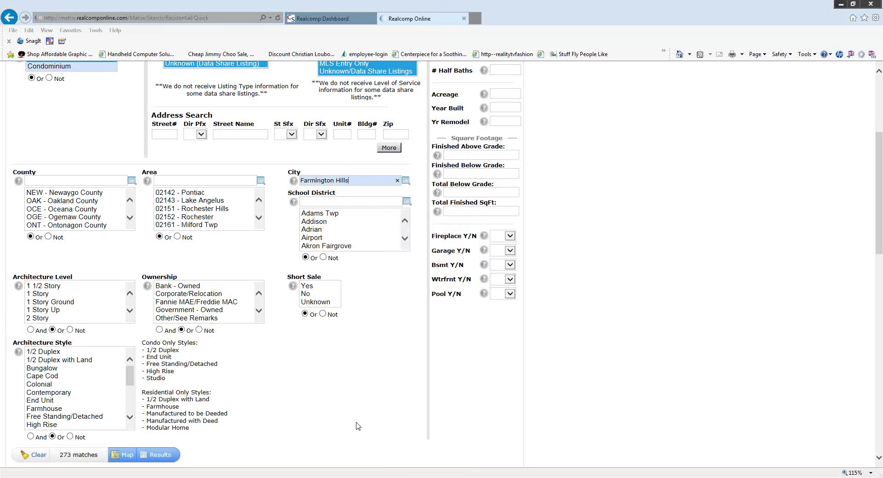
click(397, 182)
- Clear the Farmington school district filter from the search
click(342, 201)
text(far)
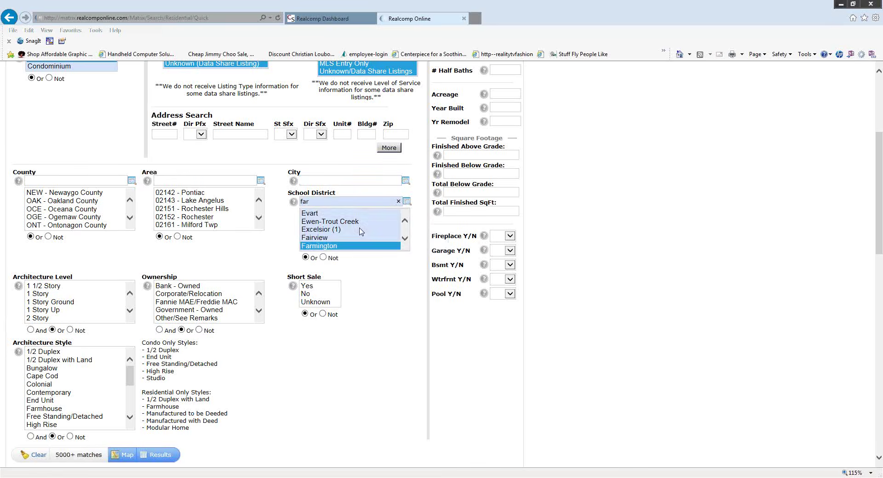
text(m)
text(ingot)
text(ton)
click(398, 202)
- Set the City filter to Farmington Hills from the autocomplete suggestions
click(324, 182)
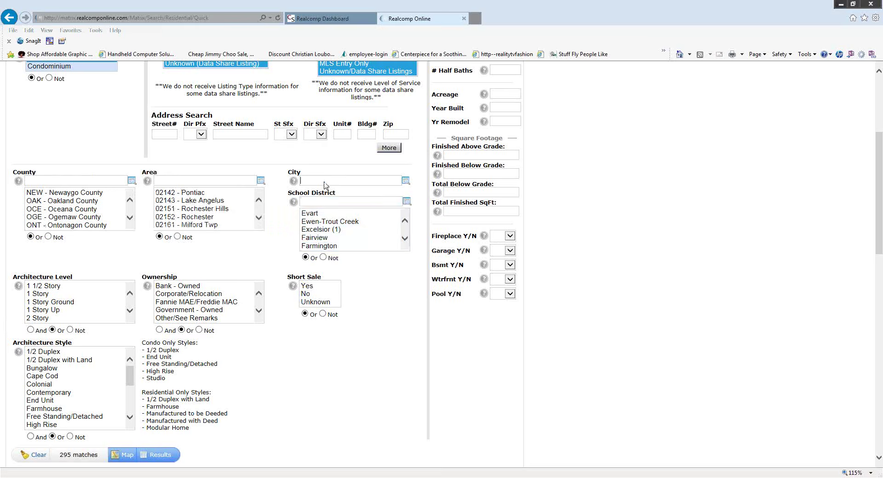
text(far)
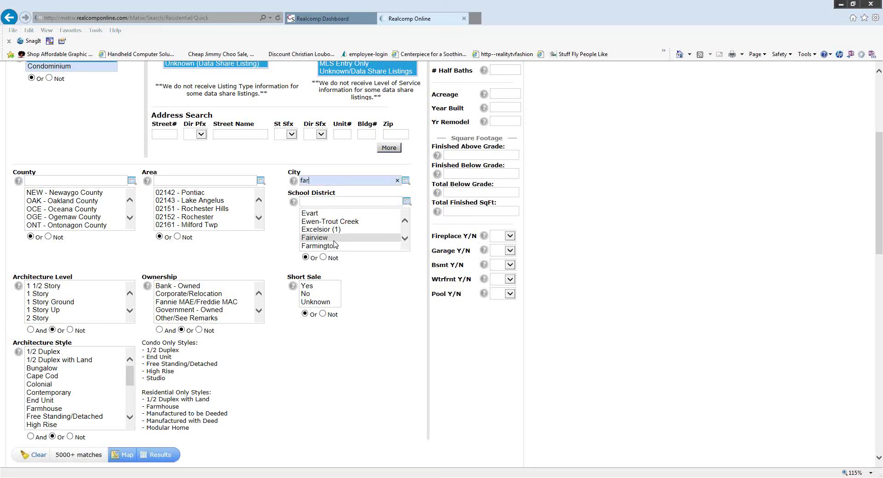
text(minton)
key(BackSpace)
key(BackSpace)
key(BackSpace)
key(BackSpace)
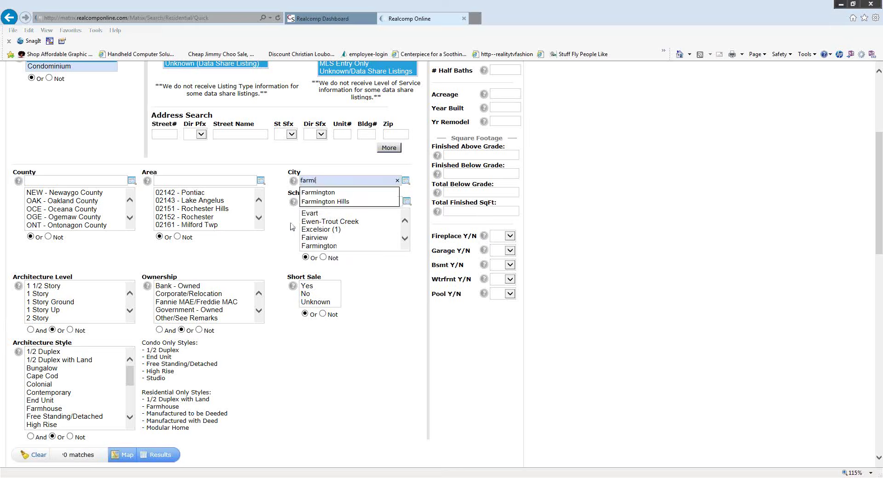
click(310, 202)
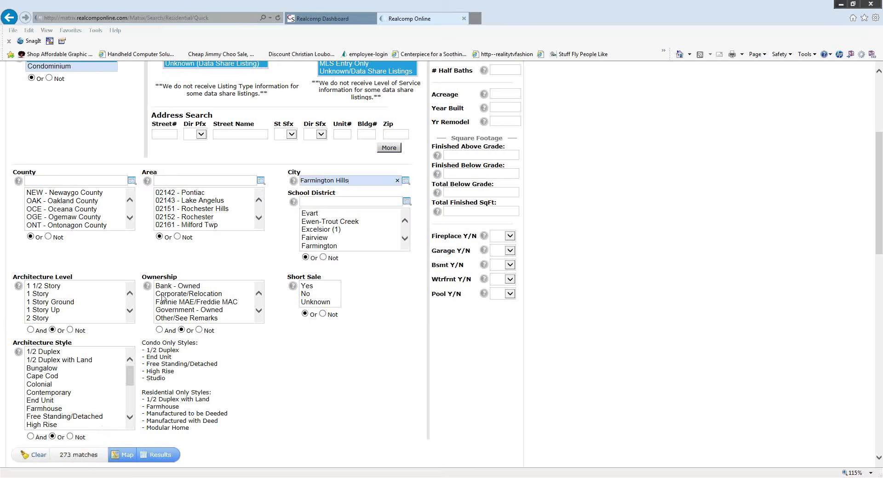
- Add Colonial to the Architecture Style criteria, leaving 152 matches
scroll(179, 225, up, 2)
scroll(178, 238, up, 5)
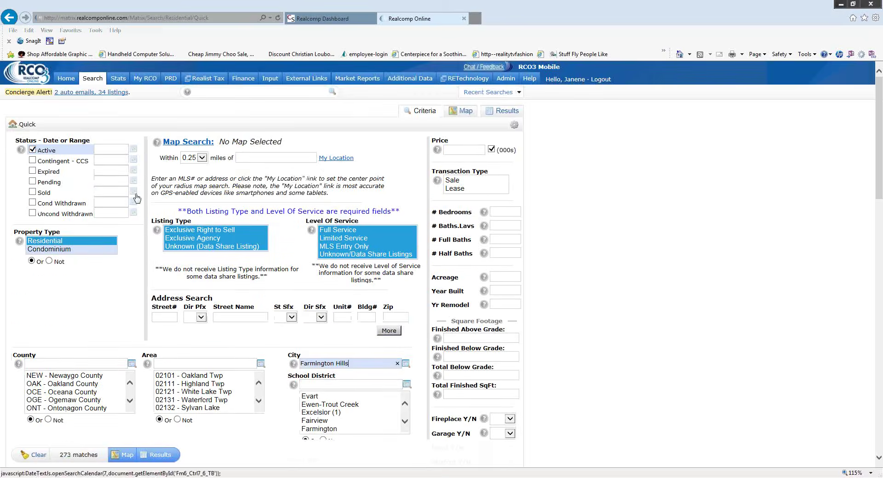
scroll(114, 314, down, 3)
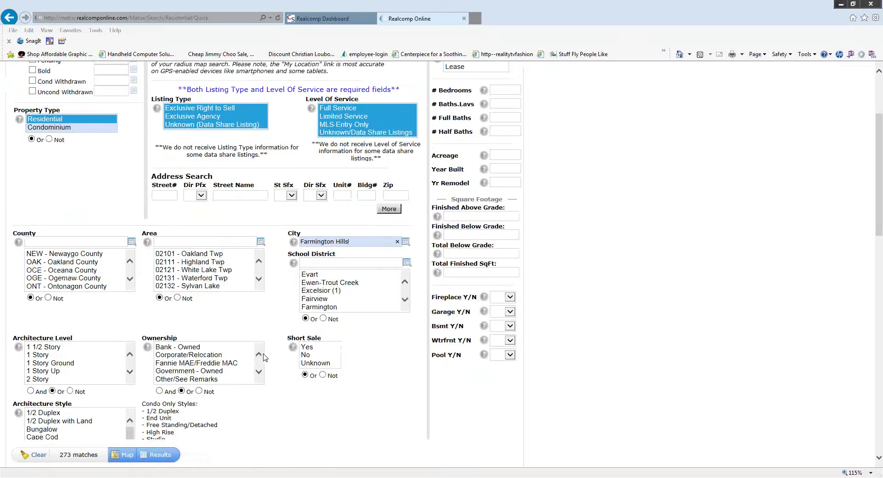
scroll(78, 266, up, 3)
scroll(54, 157, up, 3)
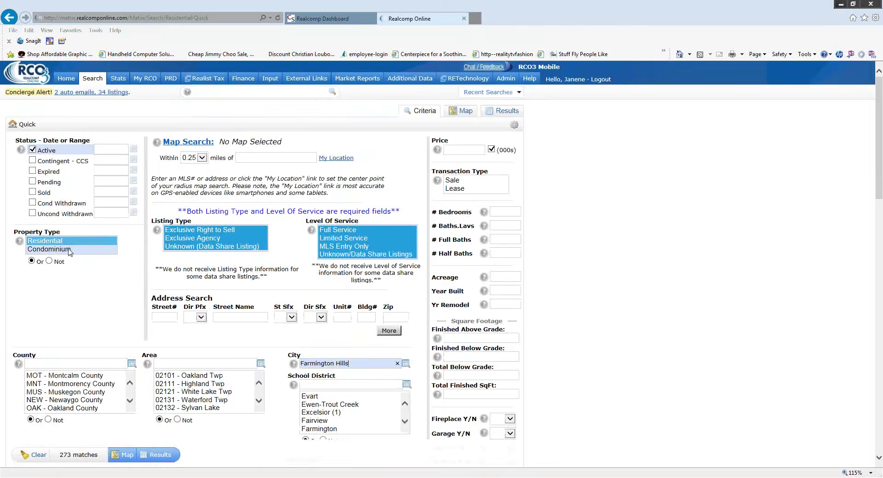
scroll(69, 251, down, 3)
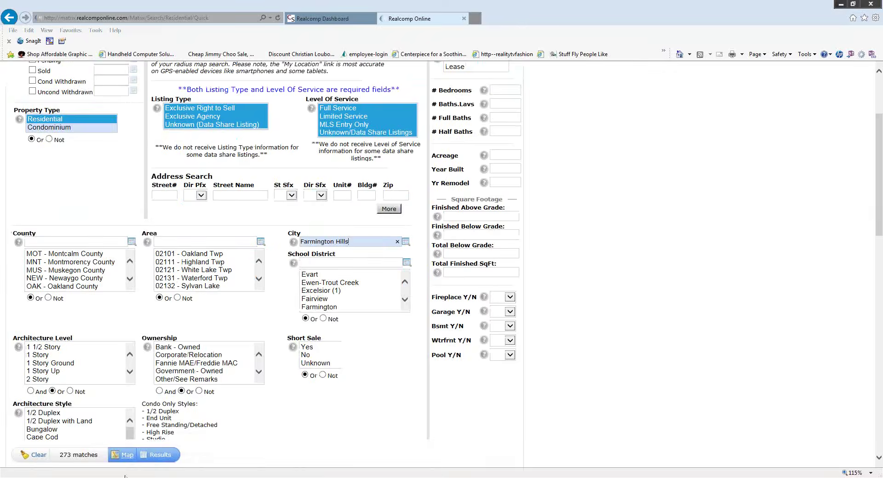
scroll(276, 443, down, 3)
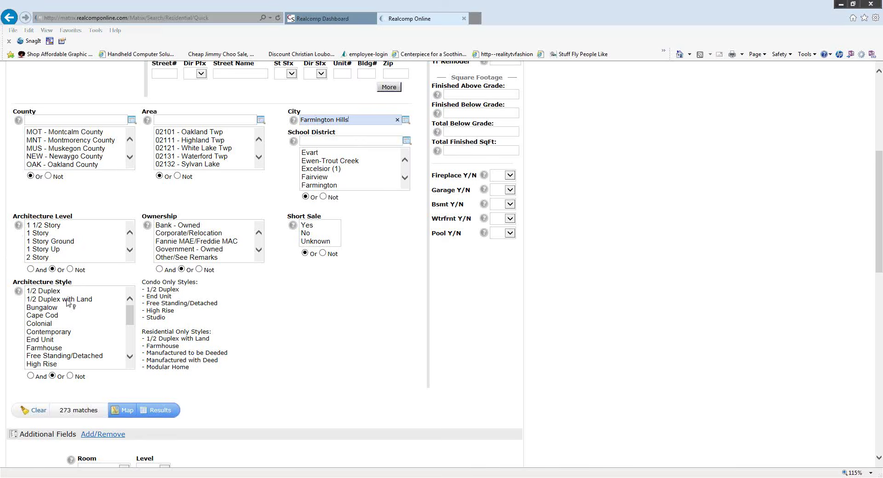
click(55, 324)
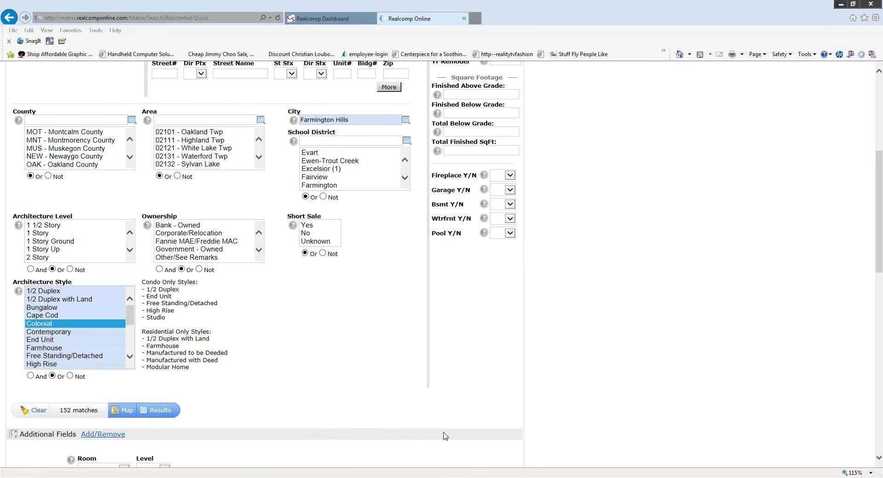
scroll(536, 433, up, 5)
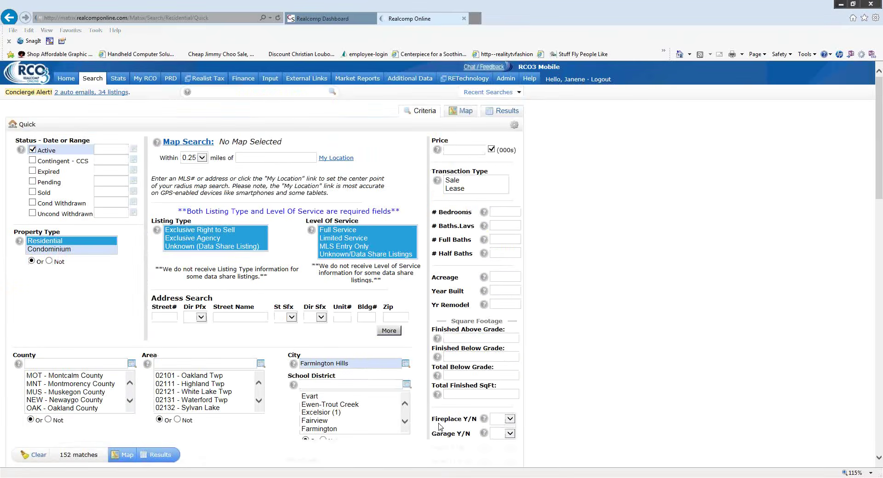
- Set the Price criterion to 175+ with no upper limit
click(460, 152)
text(175)
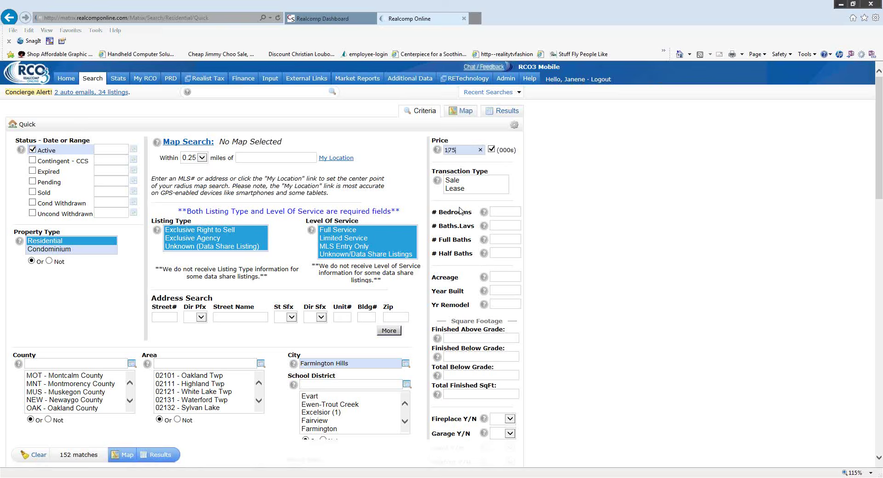
text(+)
text(-300)
key(BackSpace)
key(BackSpace)
key(BackSpace)
key(BackSpace)
text(,)
key(BackSpace)
scroll(520, 181, down, 2)
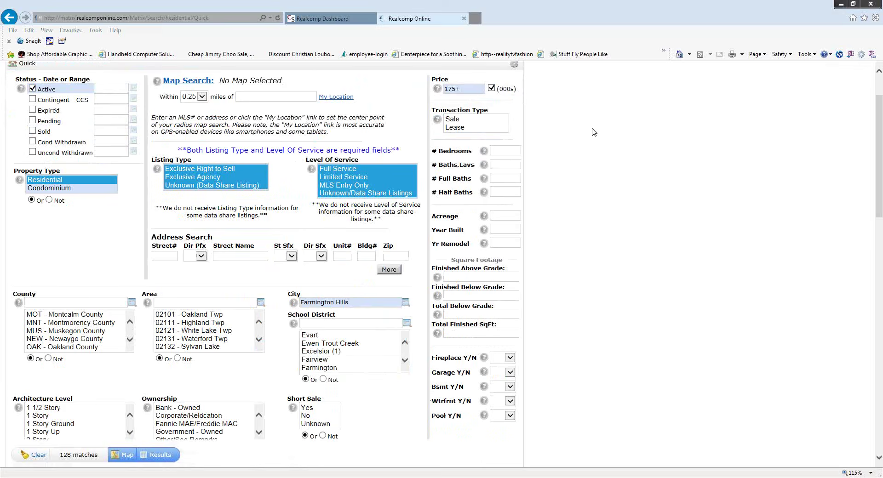
click(598, 106)
- Require 3+ bedrooms and enter 2.1+ in # Baths.Lavs
key(Tab)
text(3+)
click(497, 167)
text(2)
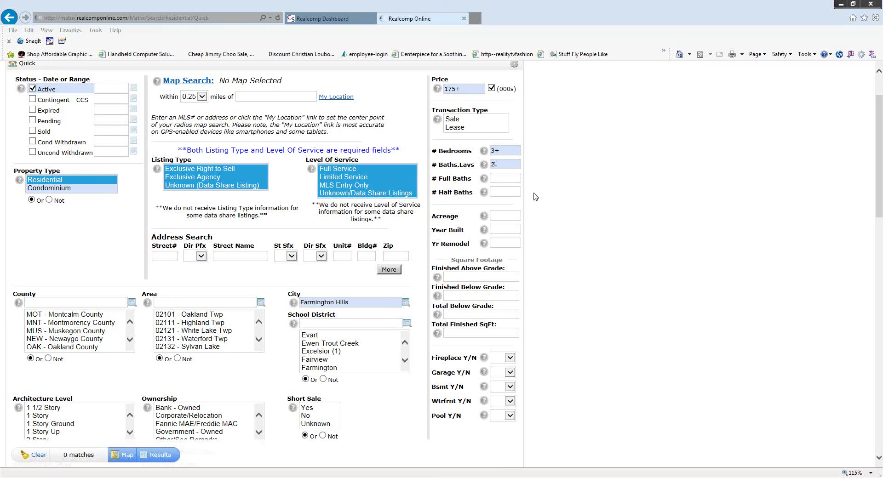
text(.1+)
- Enter 2200+ as the Finished Above Grade square footage
scroll(424, 226, down, 1)
scroll(423, 227, down, 1)
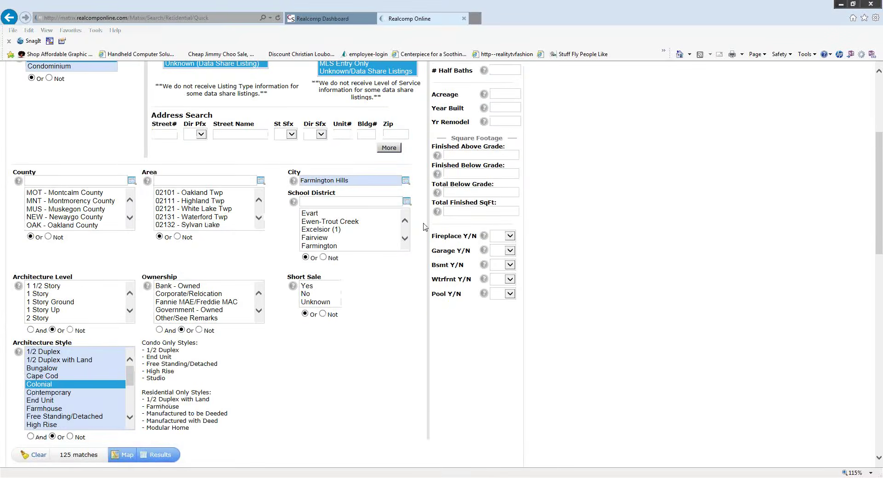
click(456, 155)
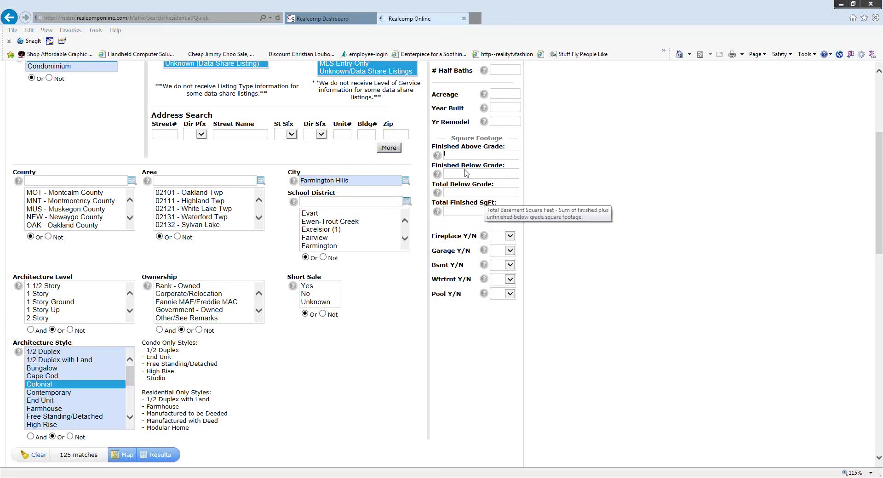
text(22)
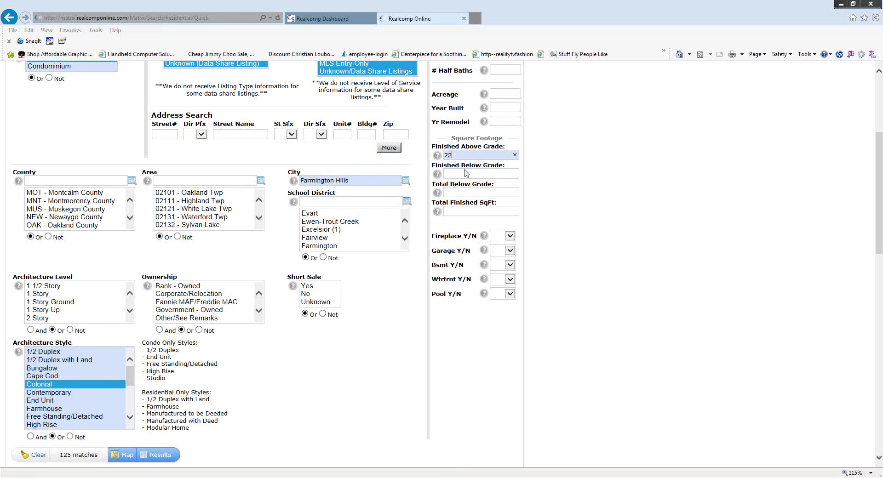
text(00+)
- Set Garage Y/N and Bsmt Y/N to Yes, leaving Waterfront unset
scroll(398, 328, down, 1)
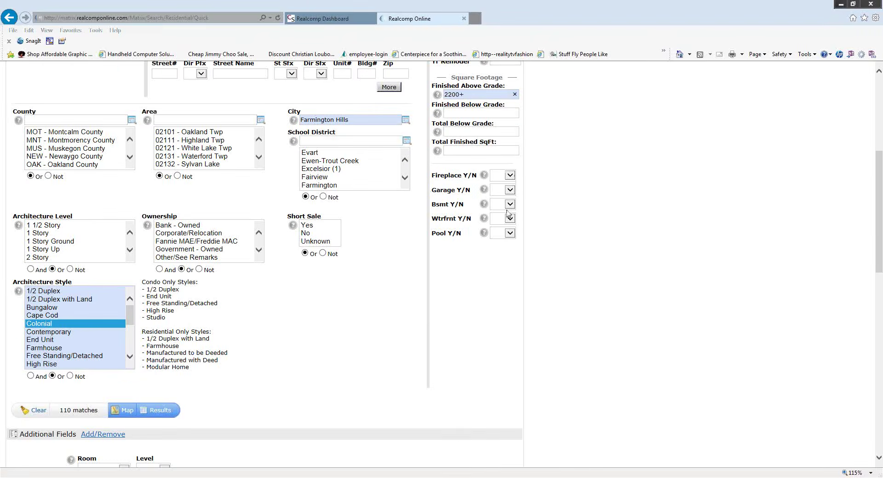
click(509, 190)
click(501, 197)
click(509, 204)
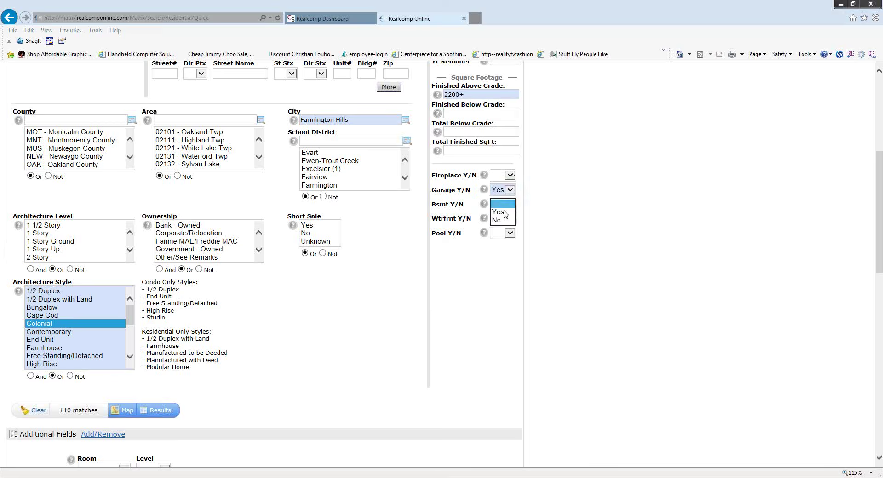
click(498, 220)
click(504, 218)
click(408, 320)
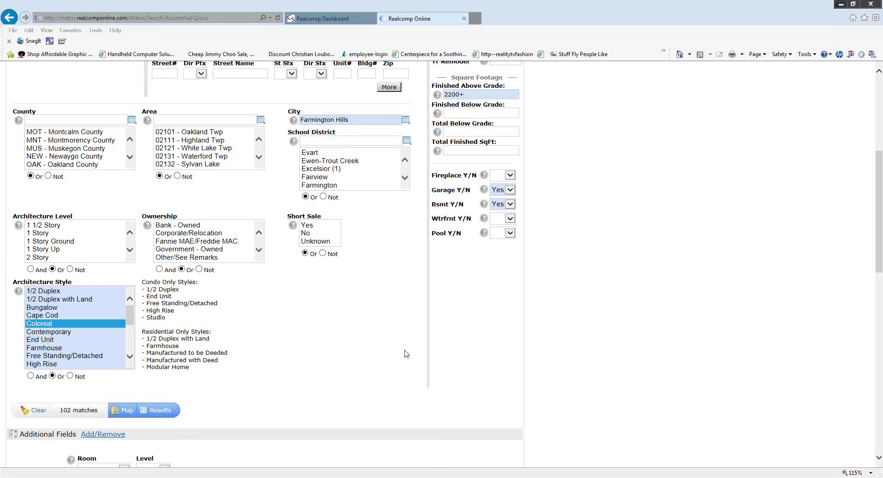
scroll(398, 355, up, 6)
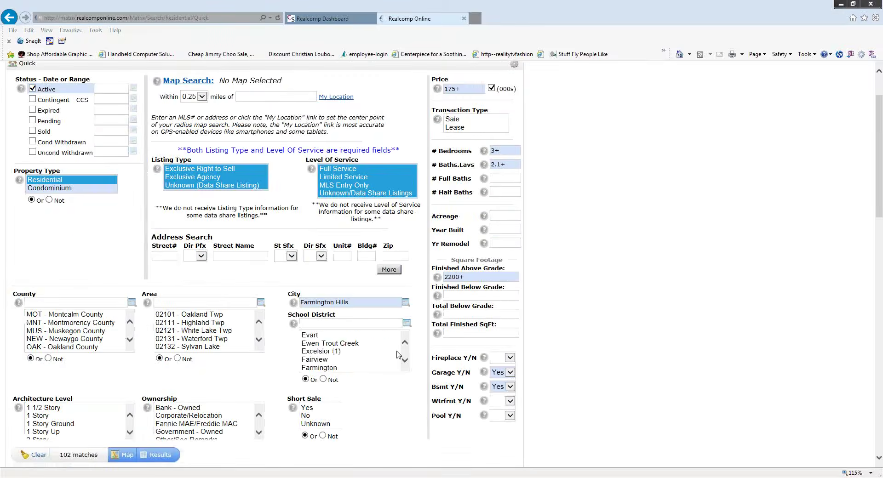
scroll(420, 286, up, 2)
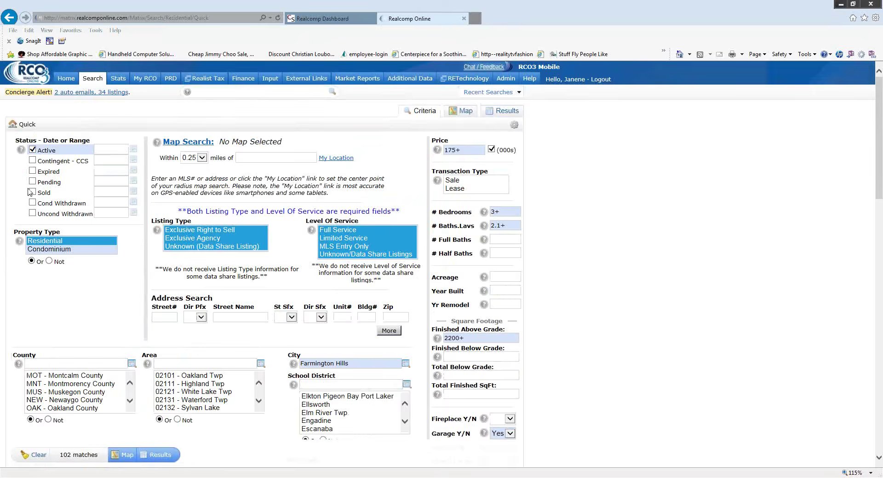
scroll(431, 320, down, 10)
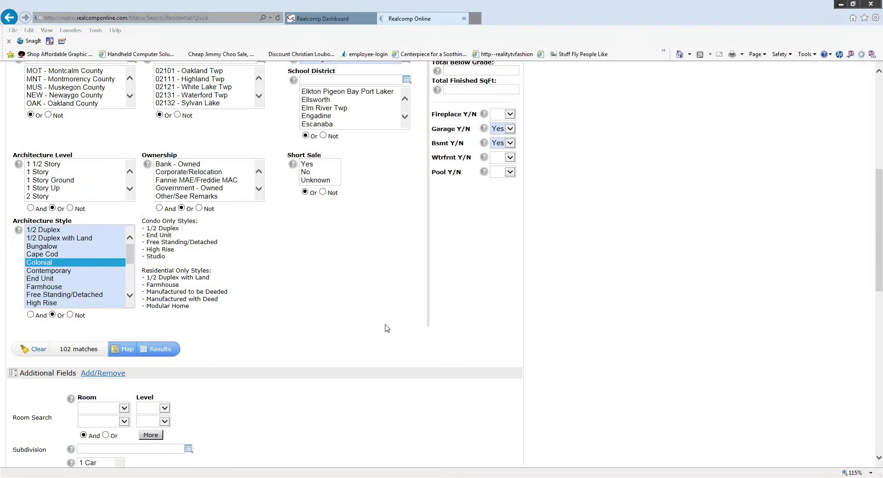
scroll(387, 329, up, 1)
click(94, 373)
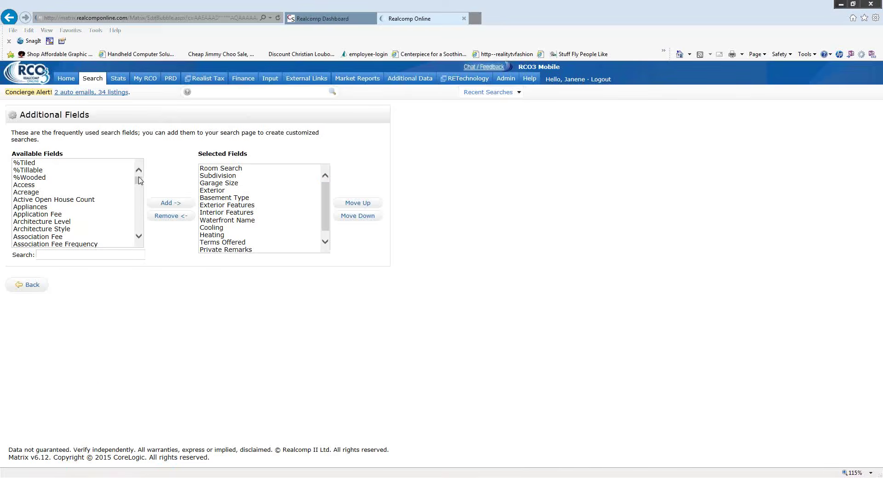
drag(139, 180, 138, 200)
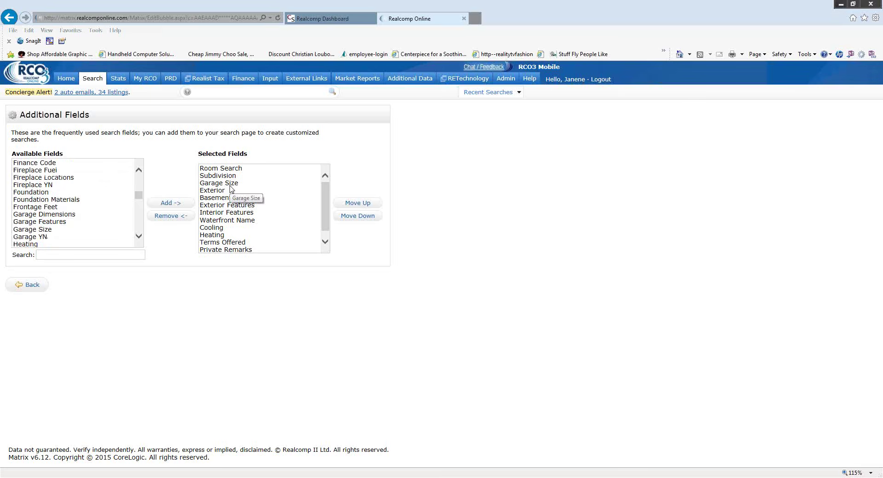
drag(140, 196, 141, 182)
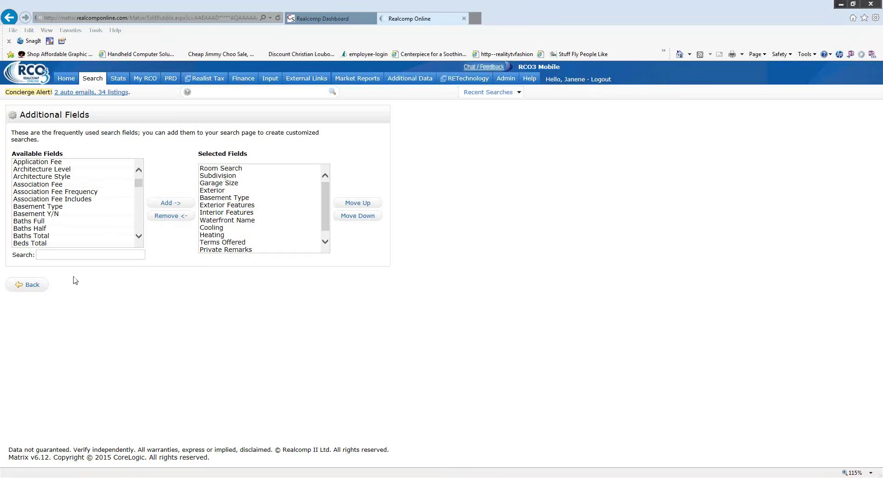
click(31, 286)
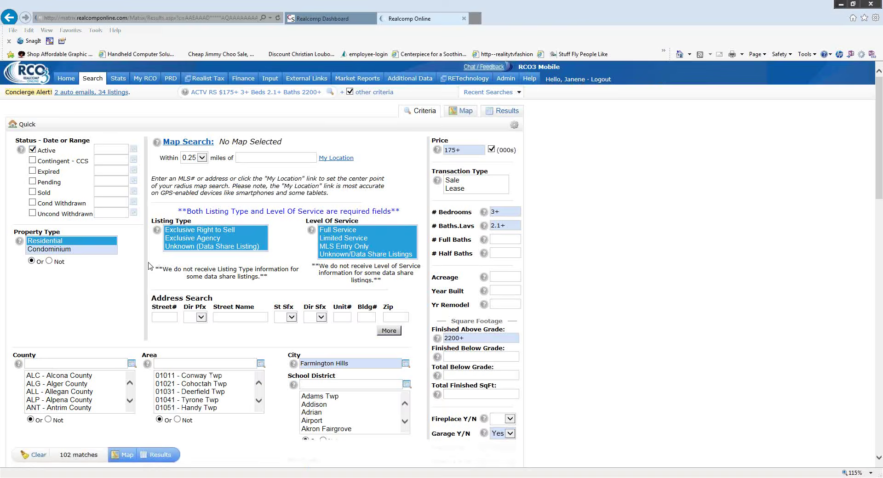
- Choose 2 Car garage size and Finished basement type, narrowing to 41 matches
scroll(149, 266, down, 15)
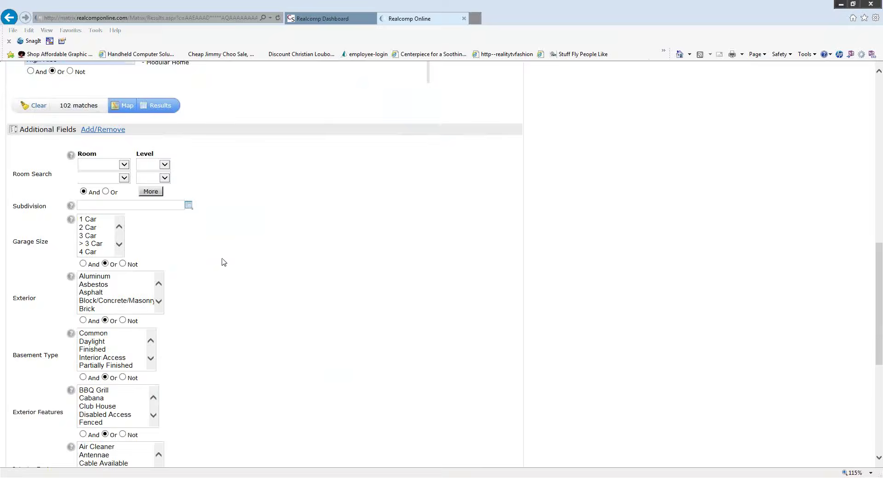
scroll(223, 262, down, 1)
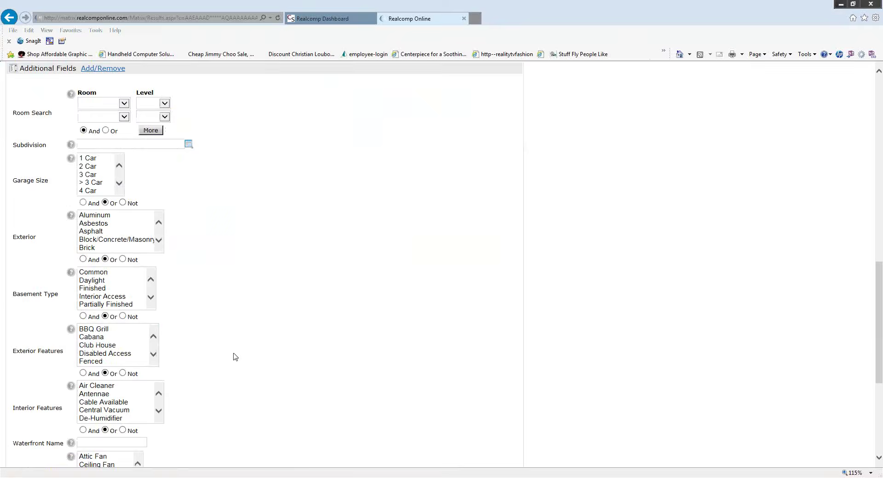
scroll(239, 343, up, 2)
scroll(241, 340, down, 1)
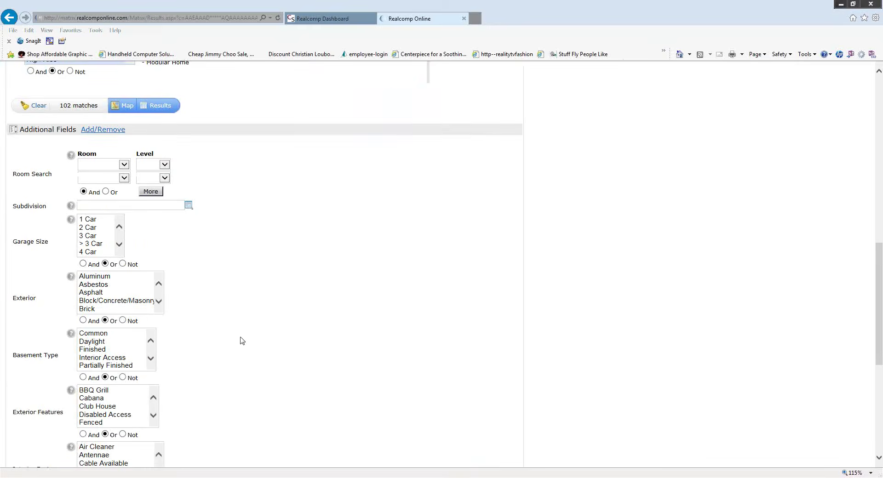
click(86, 228)
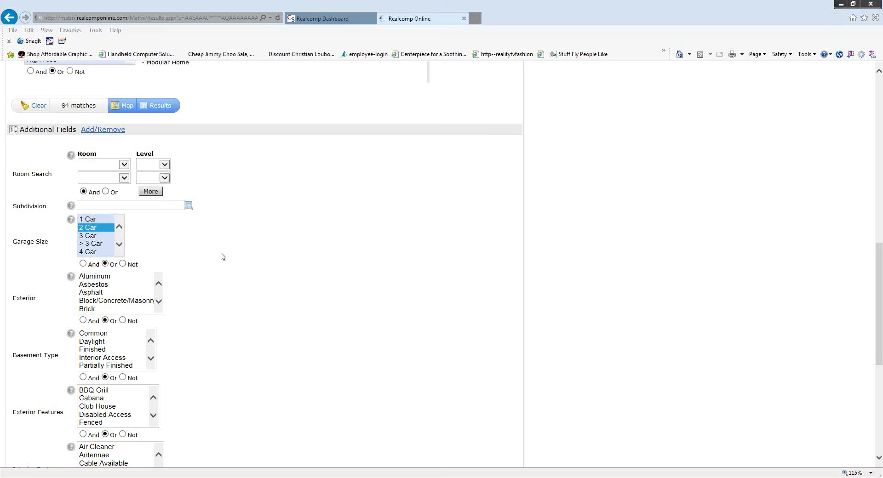
scroll(222, 255, down, 2)
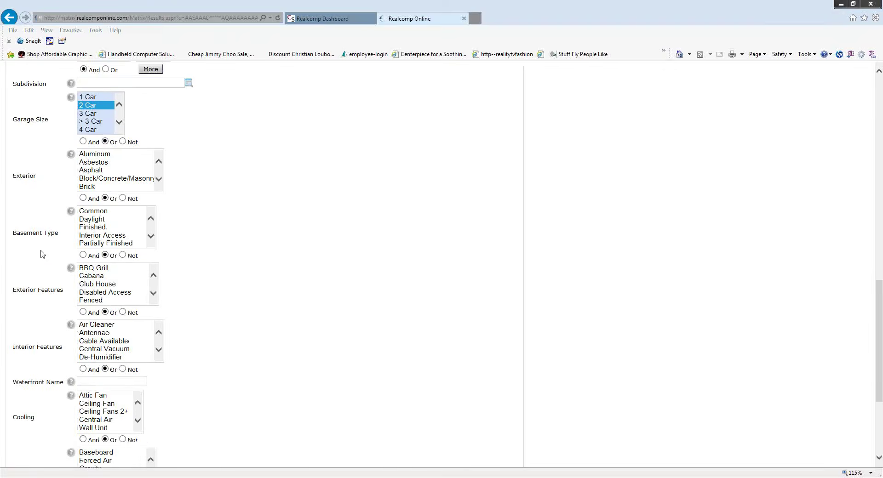
click(120, 227)
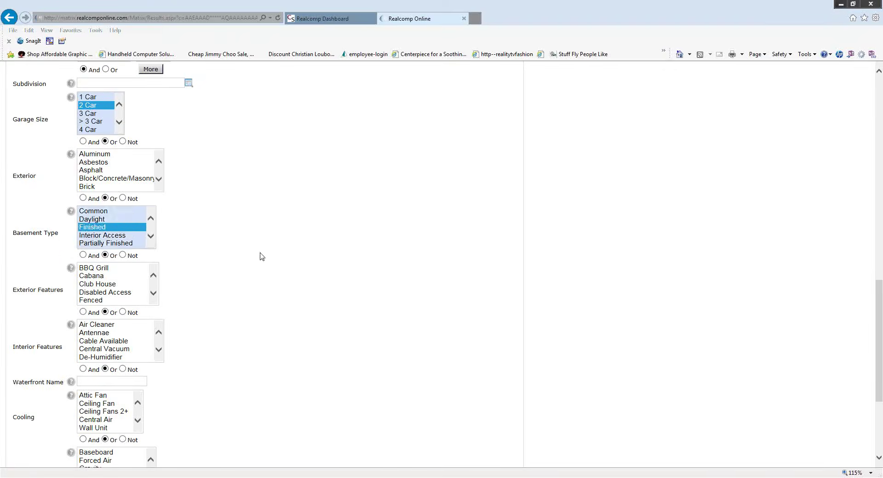
scroll(217, 266, up, 5)
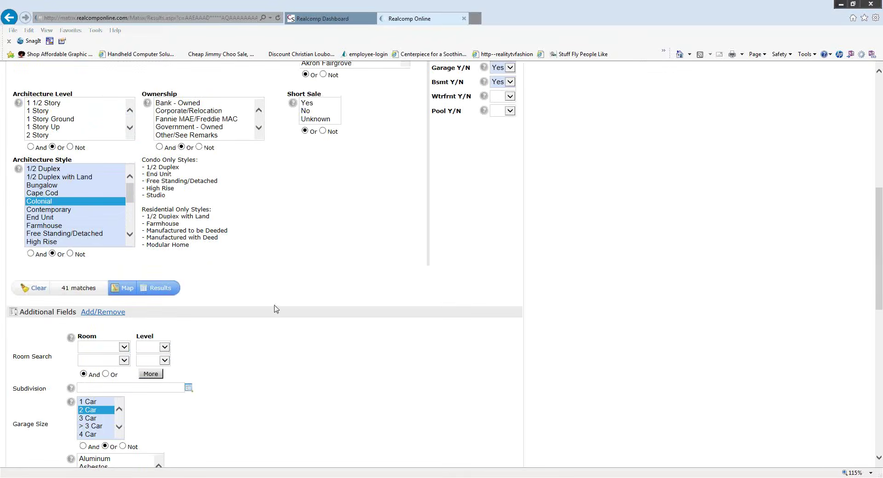
scroll(274, 309, up, 2)
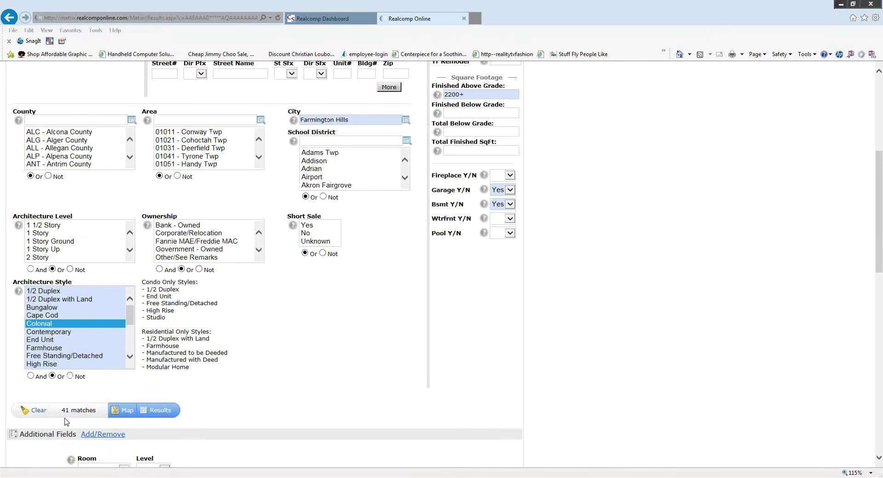
- Show the search results at 50 listings per page so all 41 fit
click(166, 415)
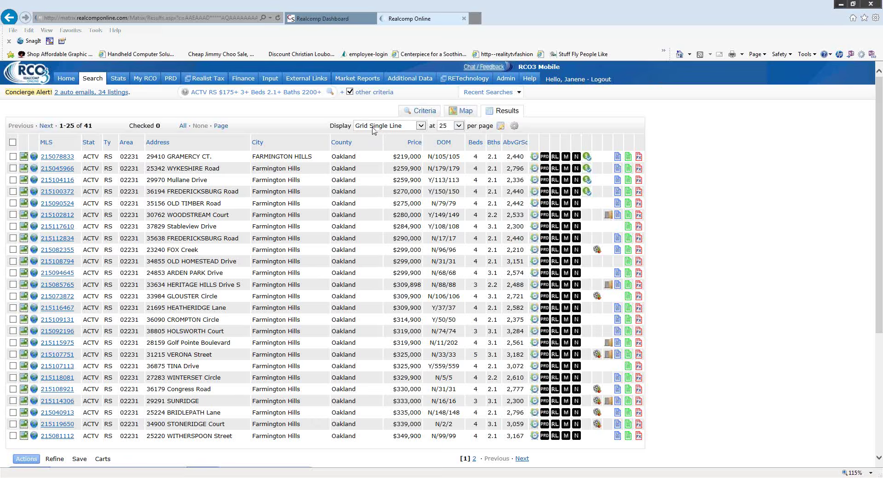
click(459, 126)
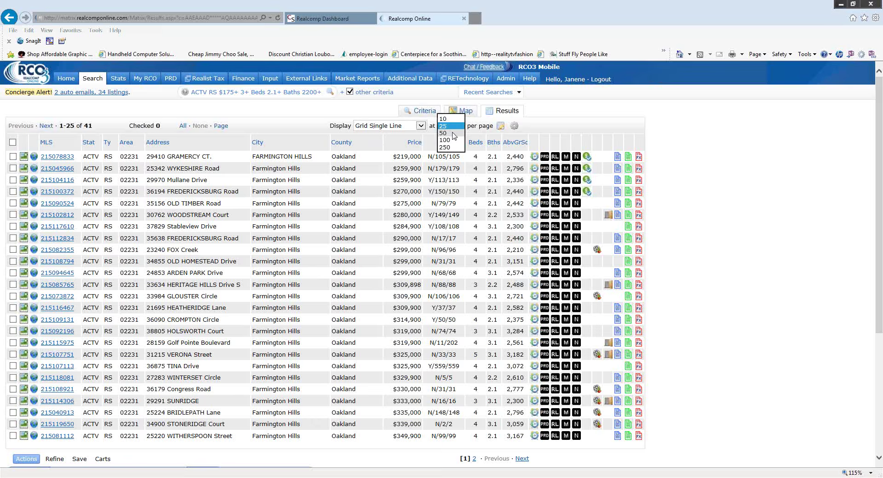
click(454, 133)
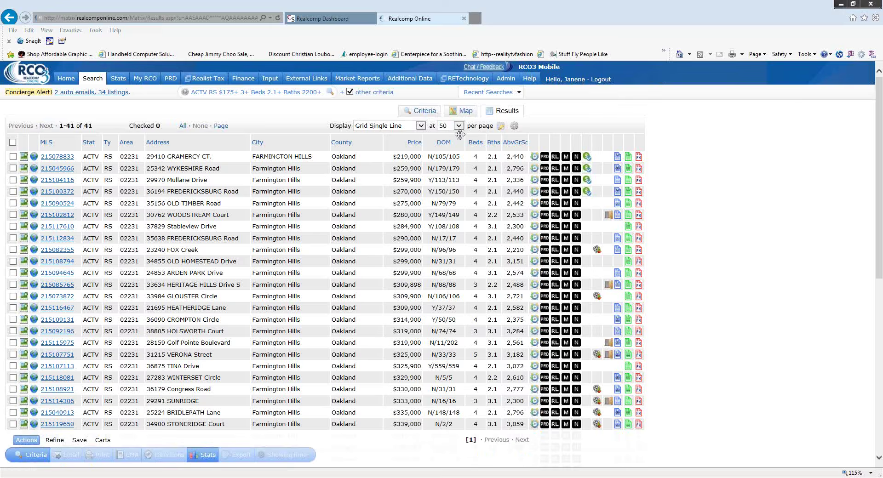
scroll(380, 197, down, 8)
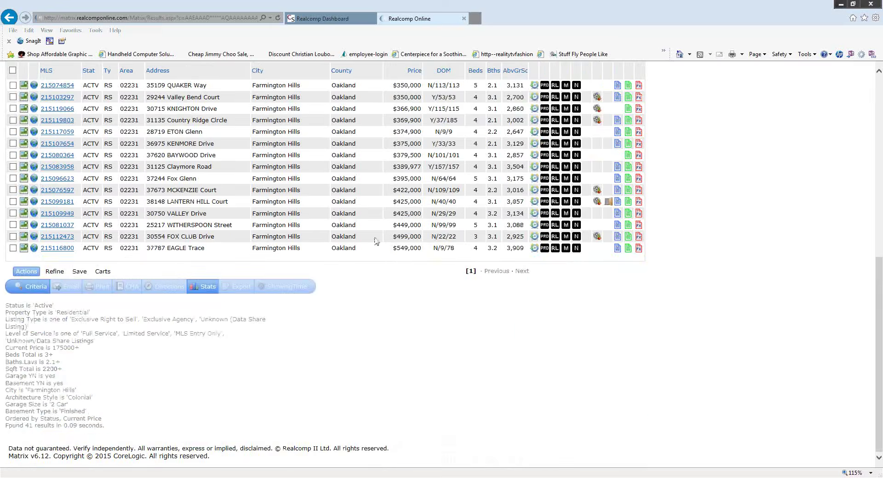
scroll(374, 274, up, 8)
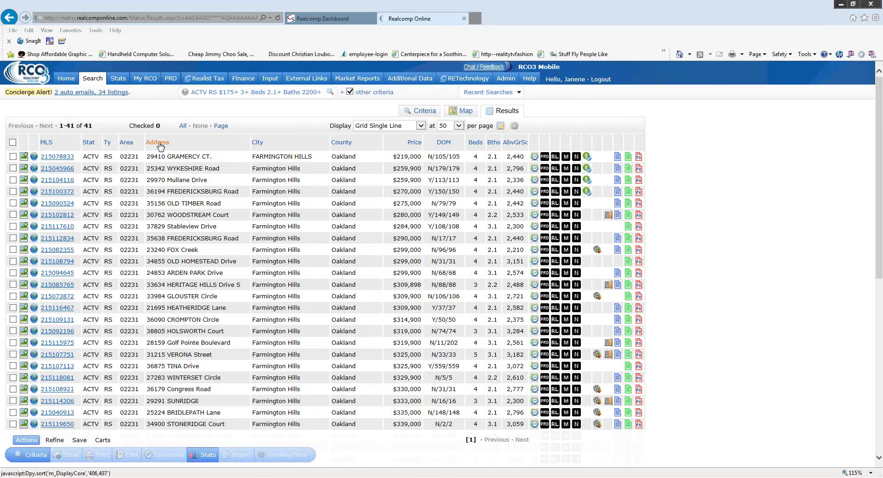
- Sort the results by Price descending, putting the $549,000 home on top
click(159, 144)
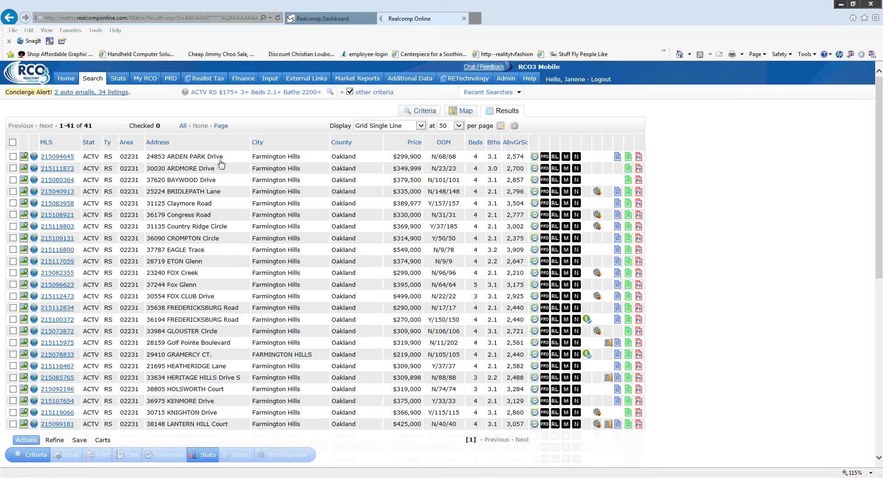
click(415, 143)
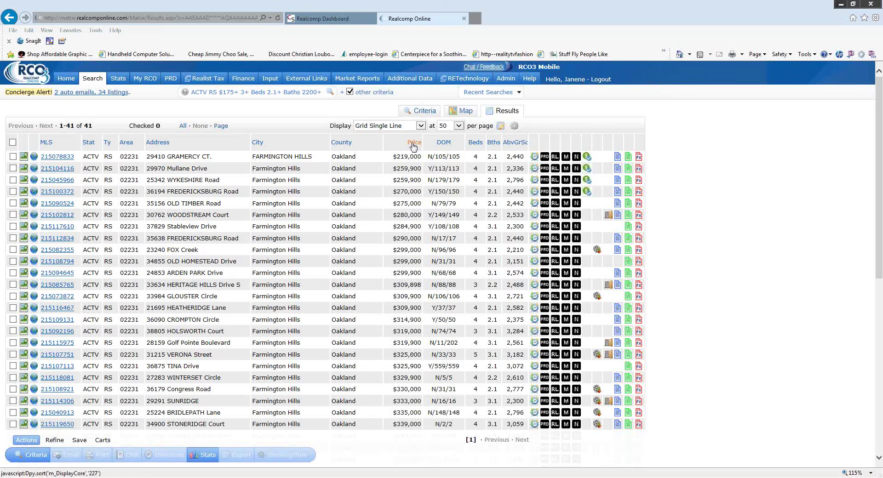
click(413, 145)
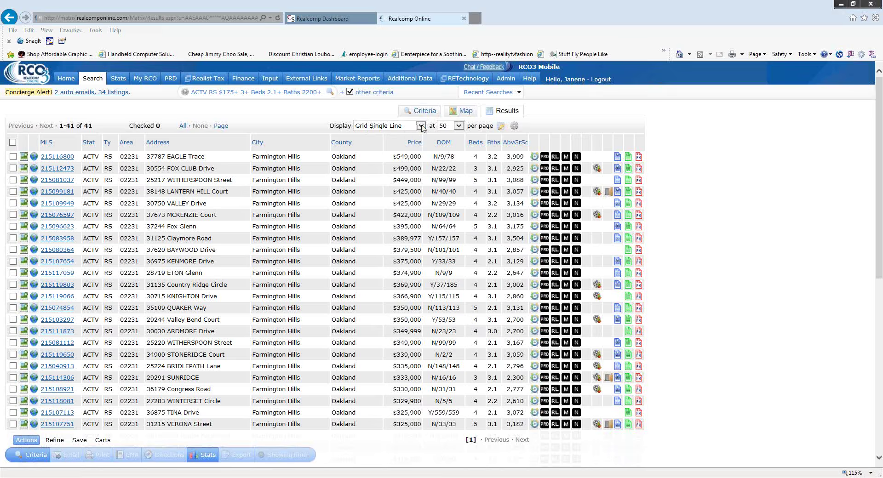
- Switch the results display to Summary and scroll through the listings
click(423, 127)
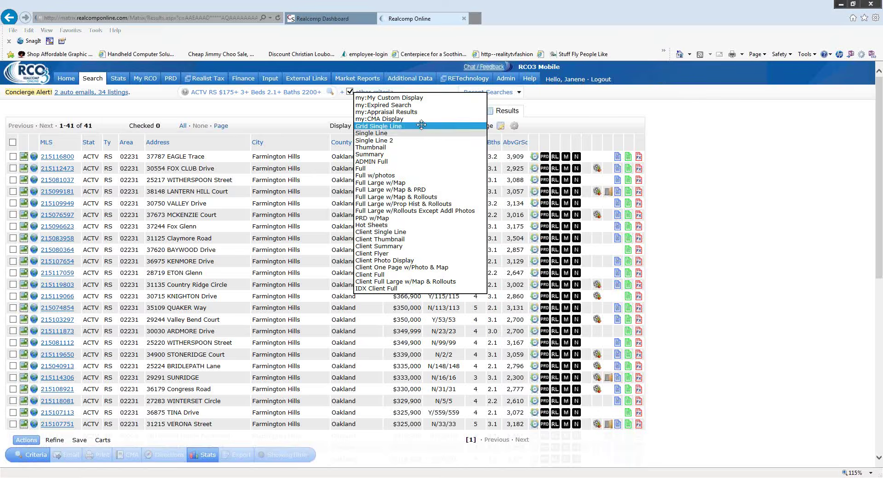
click(397, 155)
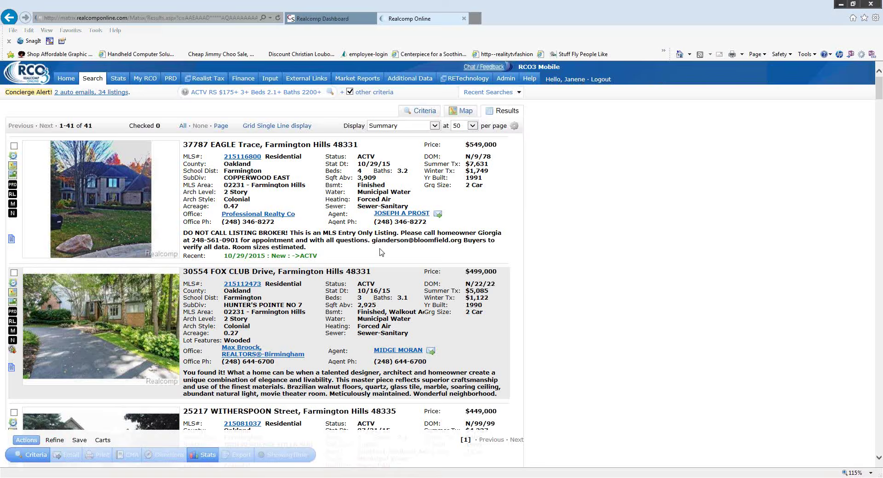
scroll(384, 243, down, 3)
scroll(381, 248, down, 10)
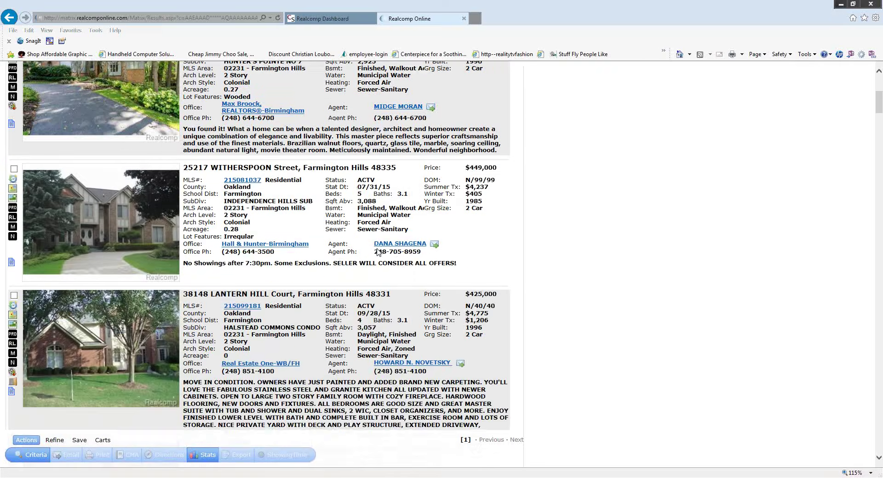
scroll(357, 249, down, 14)
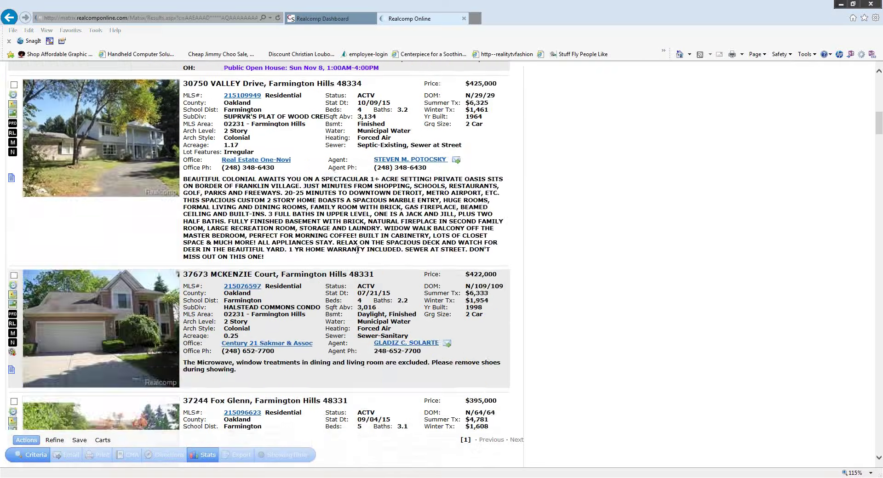
scroll(356, 250, down, 15)
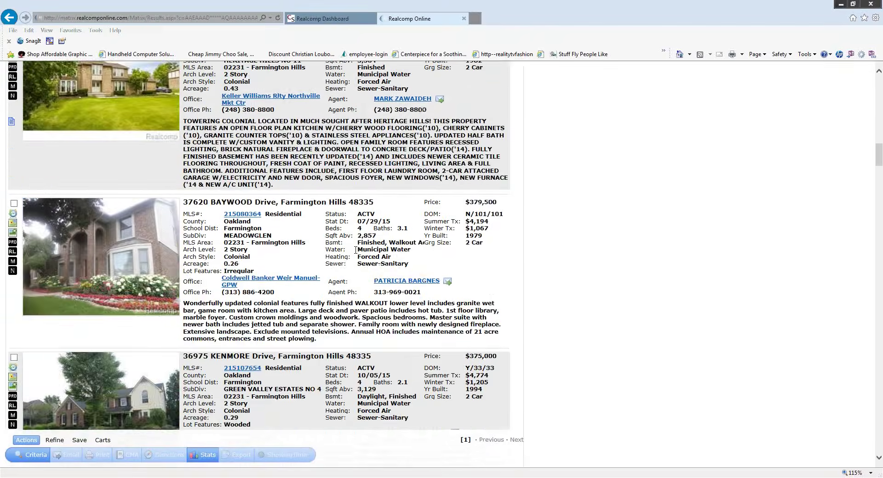
scroll(352, 258, down, 9)
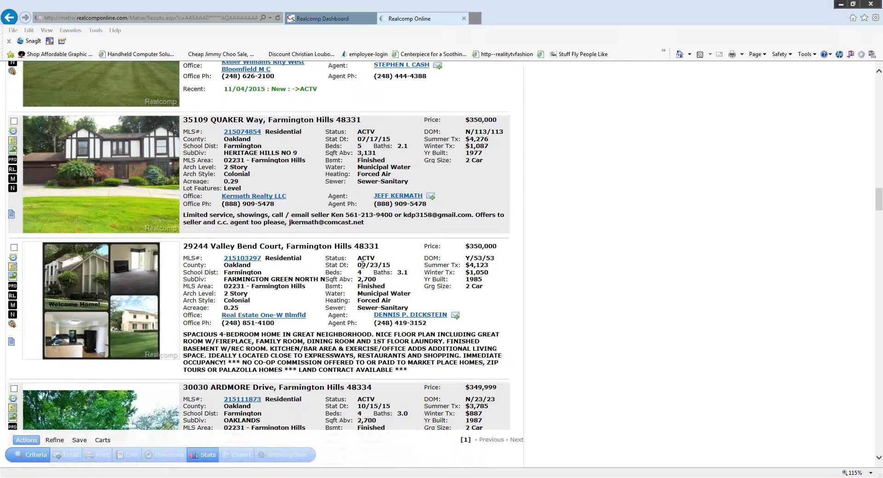
scroll(360, 266, up, 20)
scroll(364, 271, up, 15)
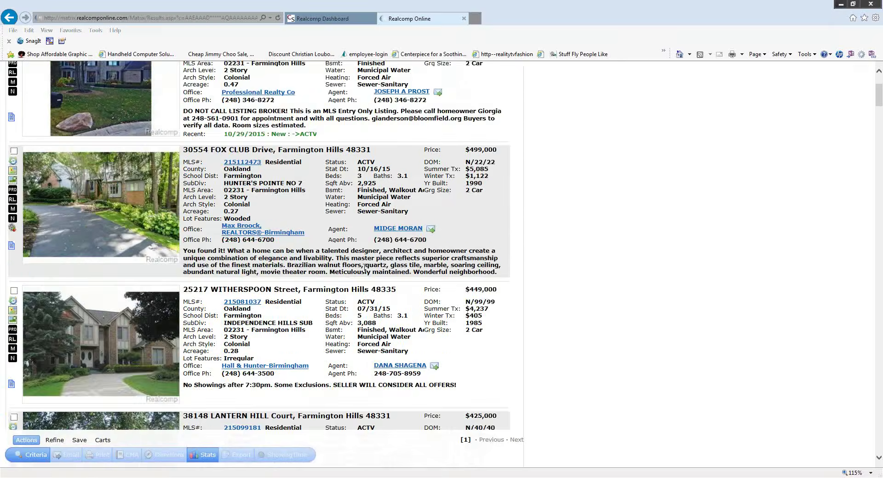
- Cycle through all 12 photos of the EAGLE Trace listing, then close the viewer
click(125, 190)
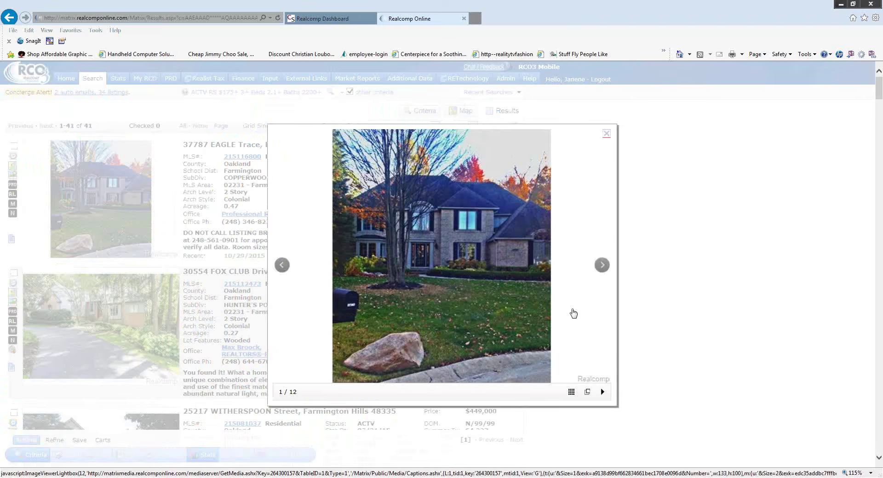
click(602, 265)
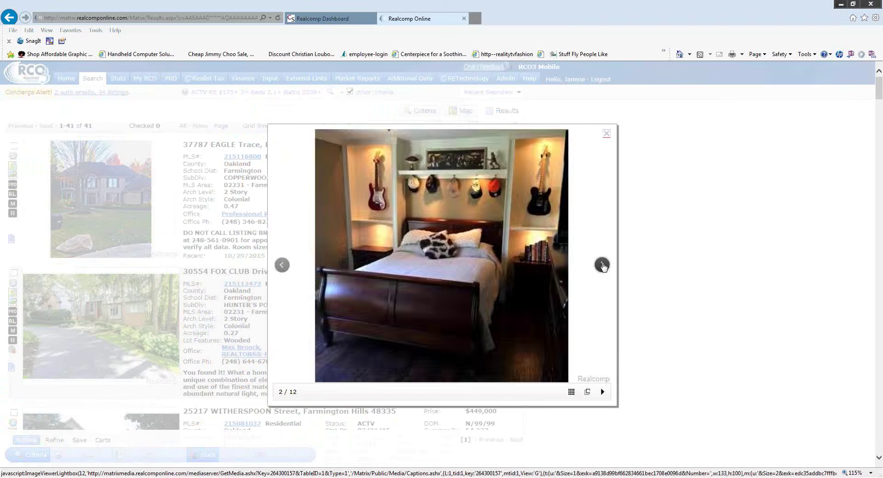
click(602, 264)
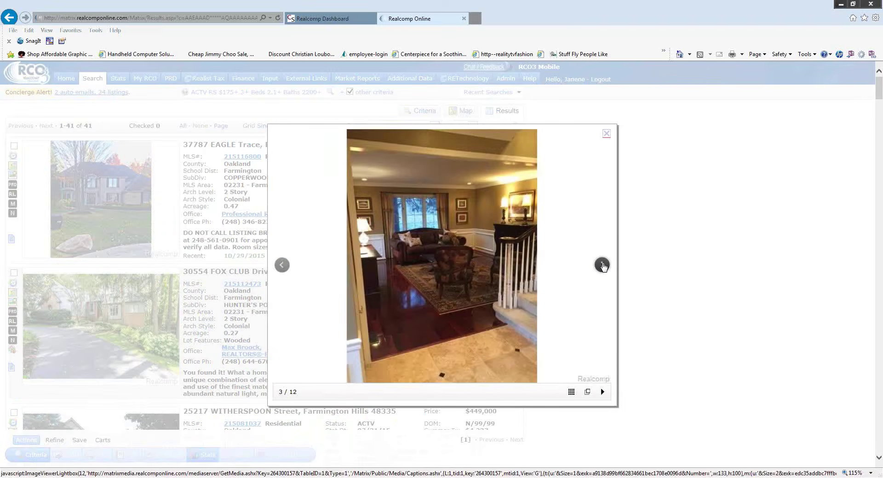
click(602, 265)
click(602, 264)
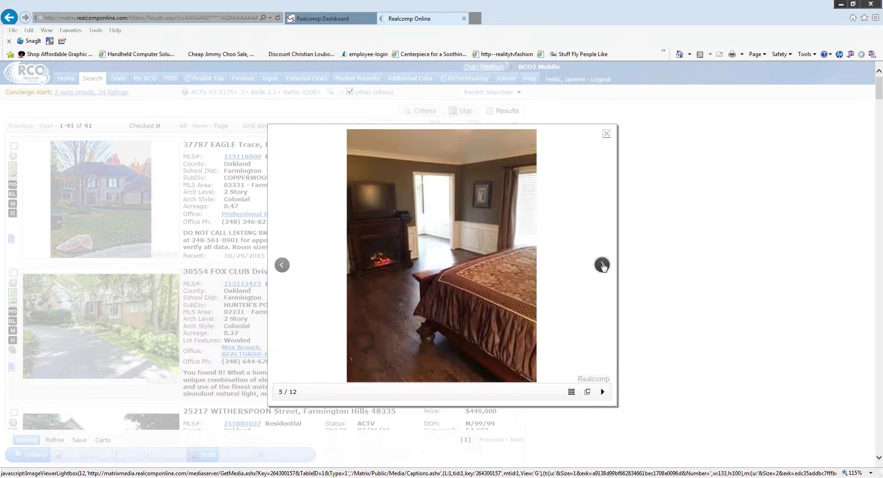
click(602, 265)
click(601, 265)
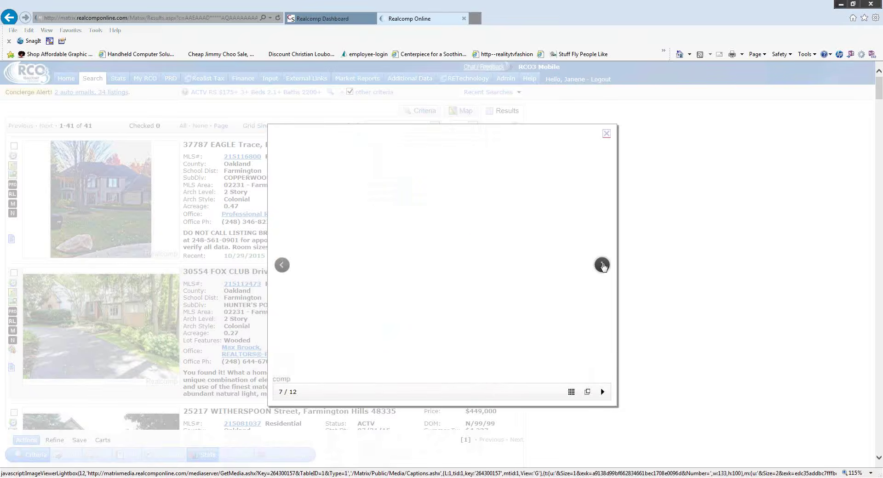
click(602, 265)
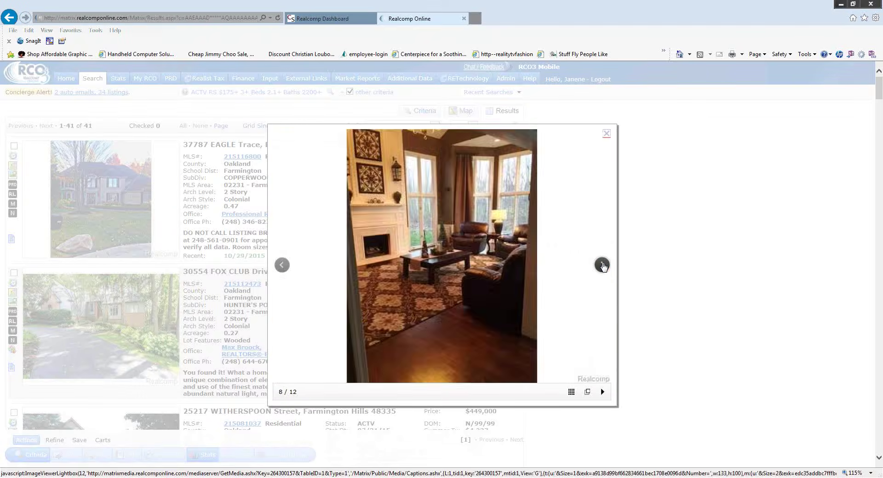
click(602, 265)
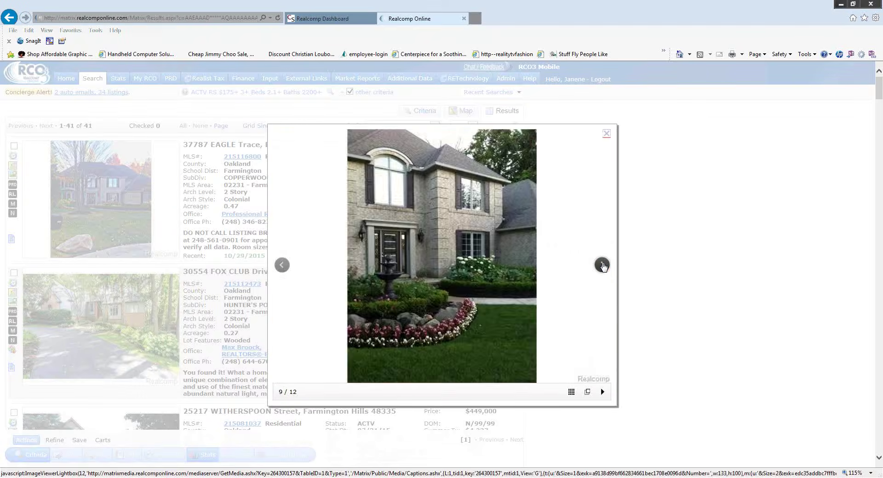
click(602, 266)
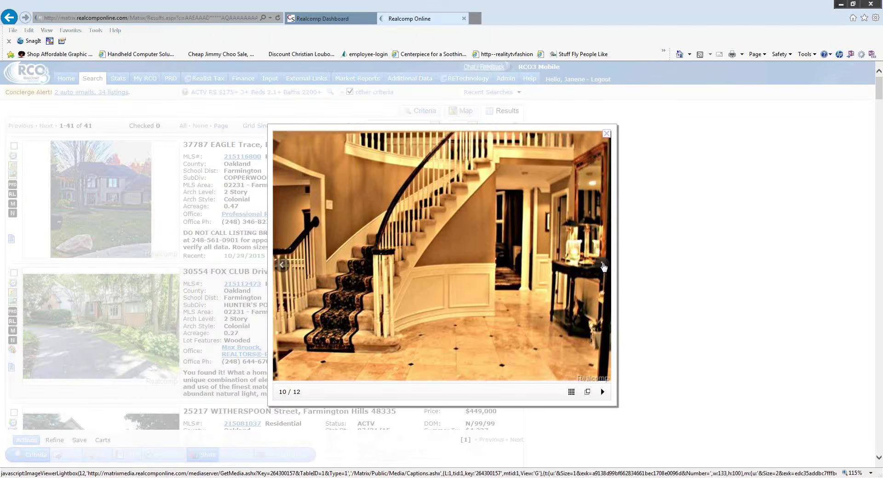
click(603, 265)
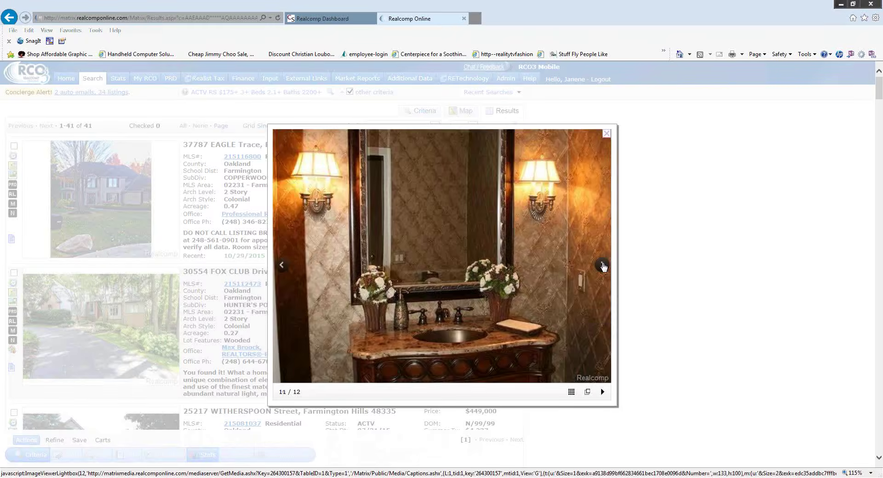
click(602, 266)
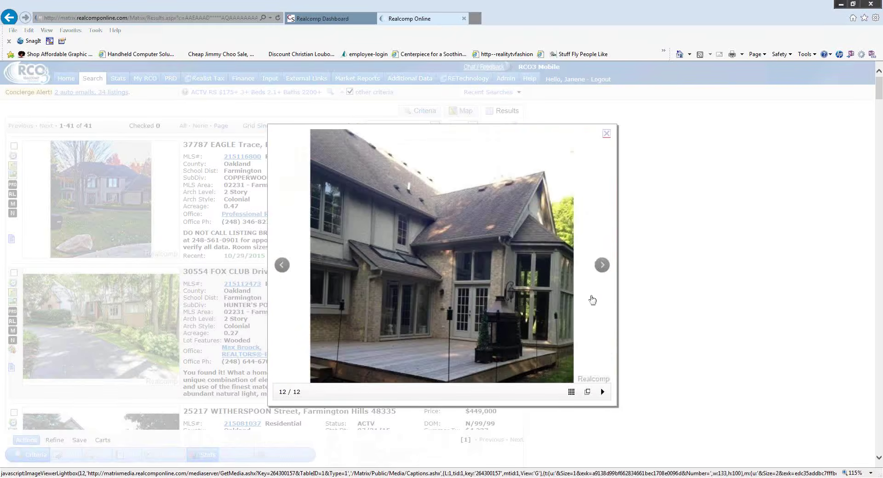
click(602, 266)
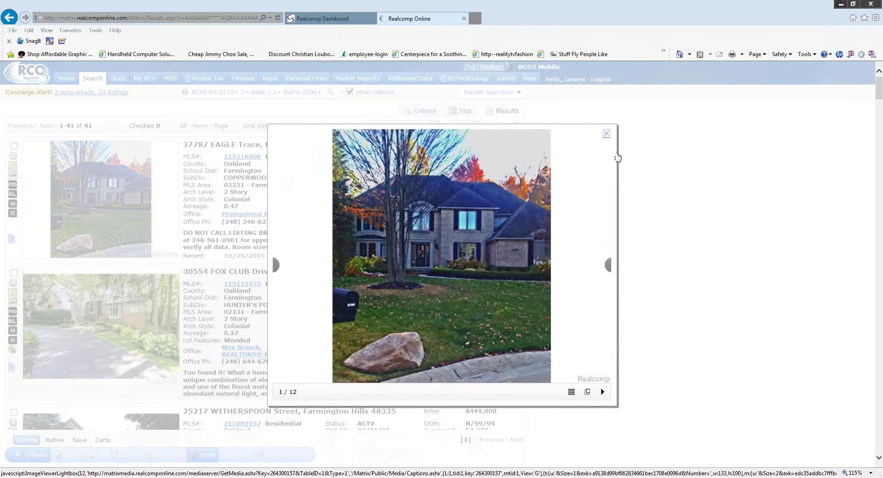
click(606, 134)
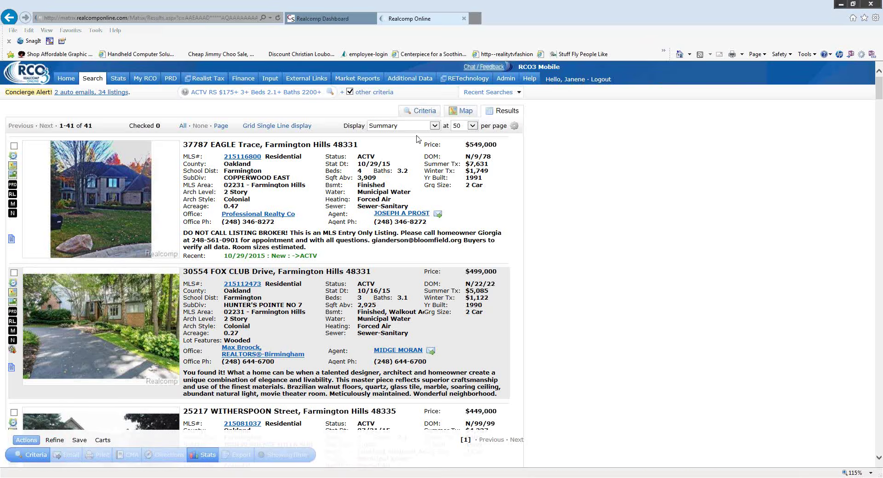
- Expand the Display format dropdown above the results list
click(434, 127)
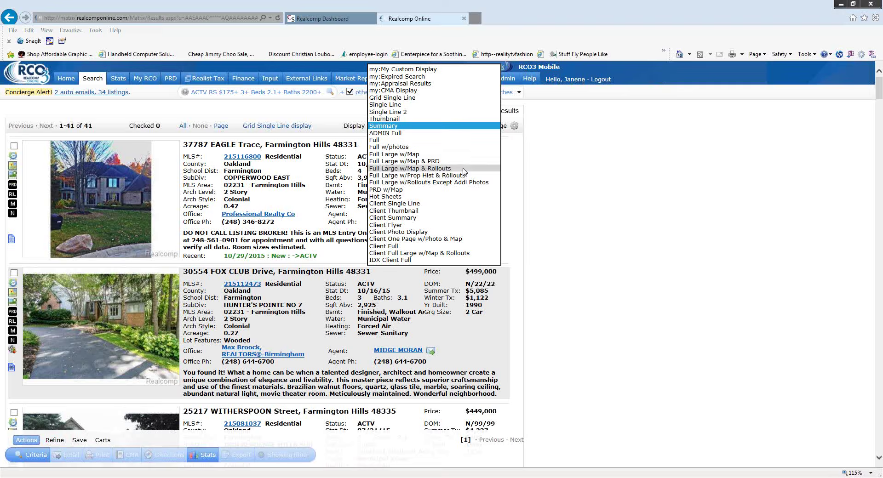
- Switch the results display to the Full Large w/Map & Rollouts format
click(463, 170)
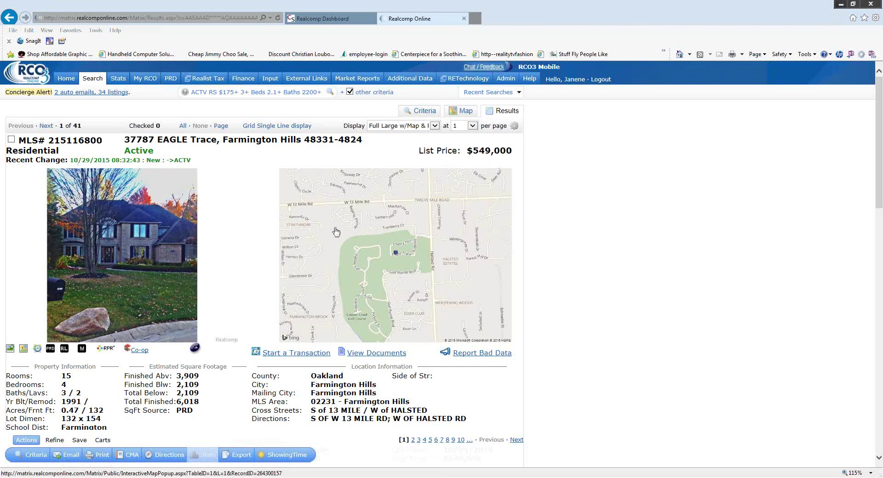
scroll(251, 230, down, 3)
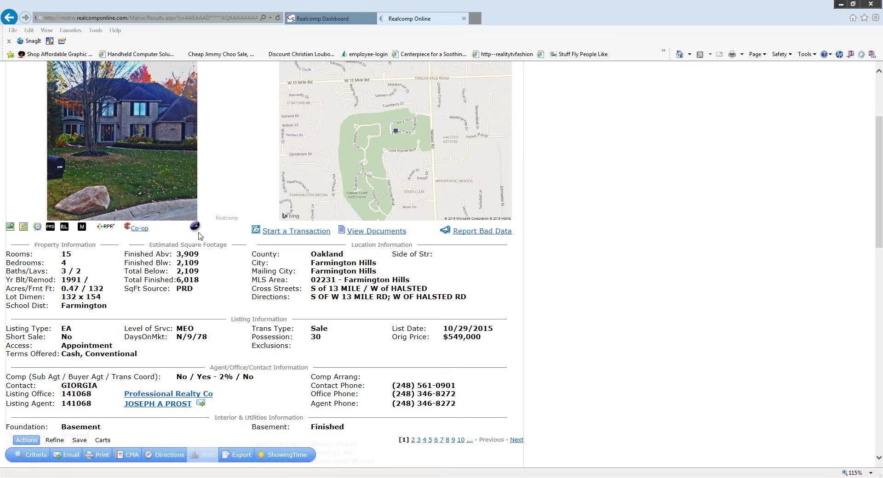
scroll(234, 156, up, 3)
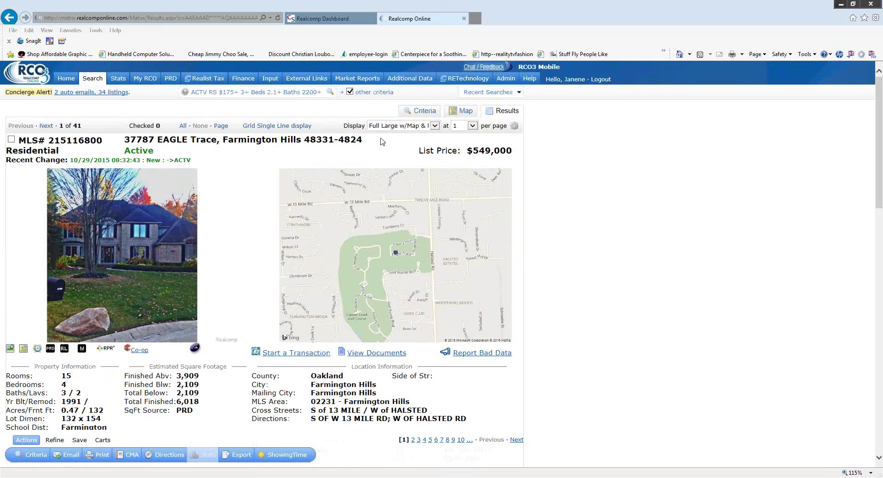
scroll(263, 211, down, 3)
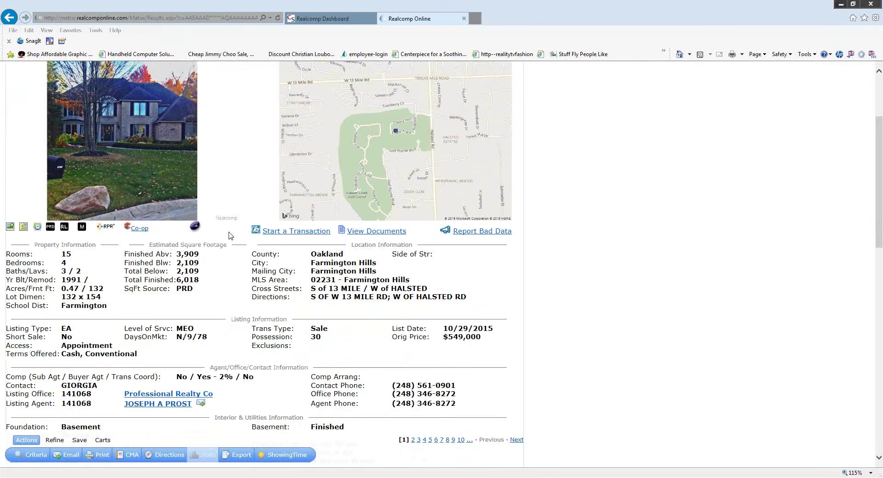
scroll(234, 232, down, 3)
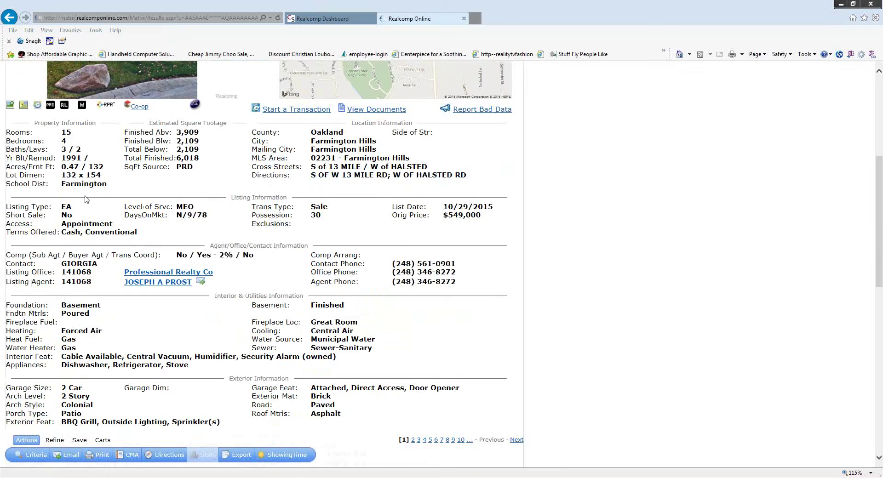
scroll(276, 245, down, 2)
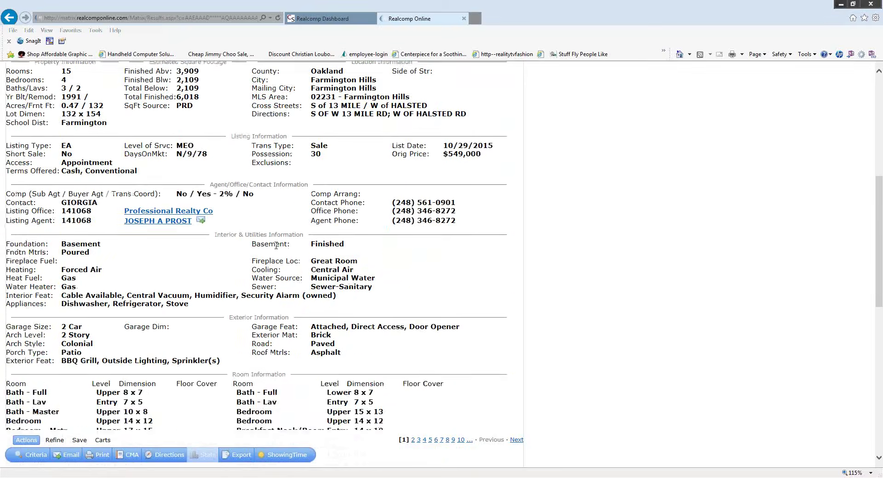
scroll(275, 245, down, 4)
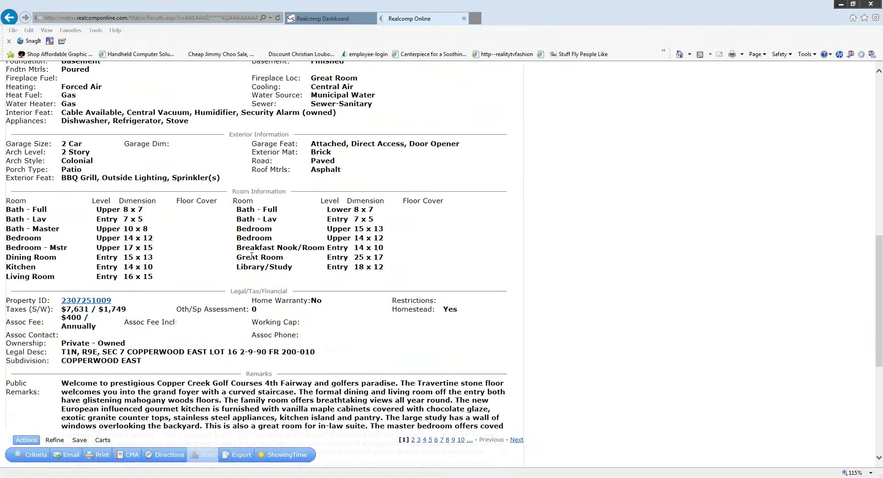
scroll(416, 234, down, 3)
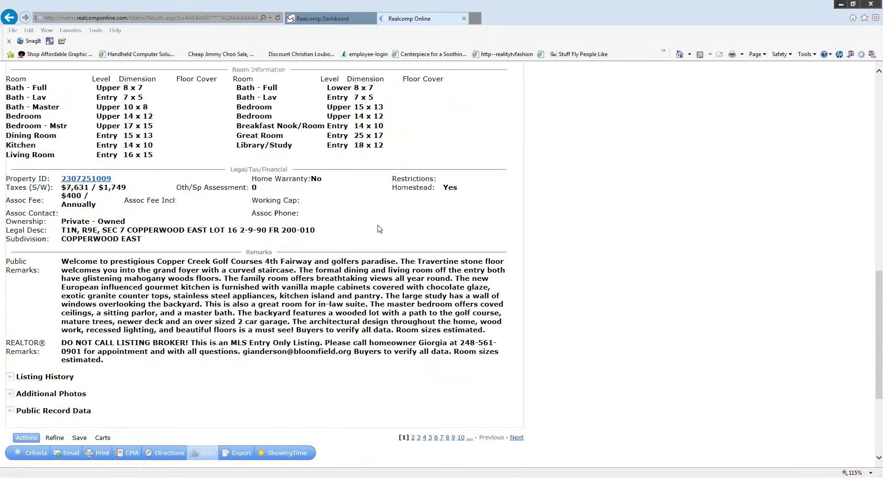
scroll(379, 229, down, 1)
scroll(376, 210, down, 1)
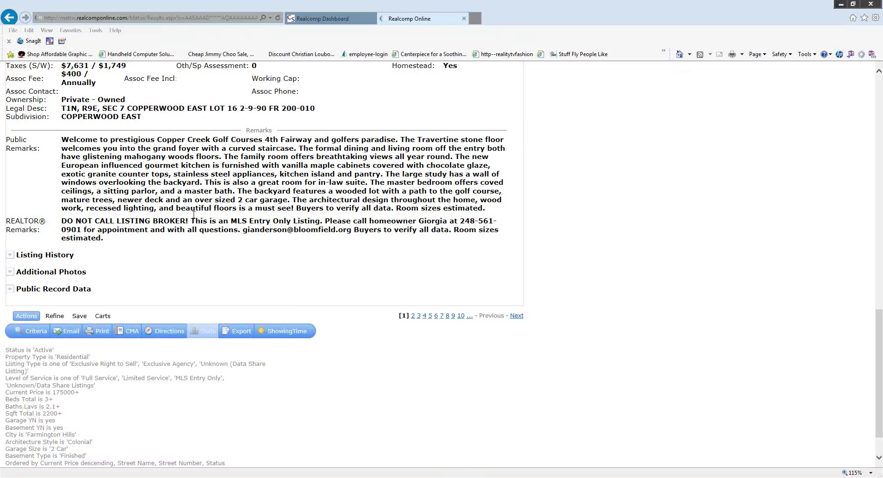
scroll(166, 241, down, 1)
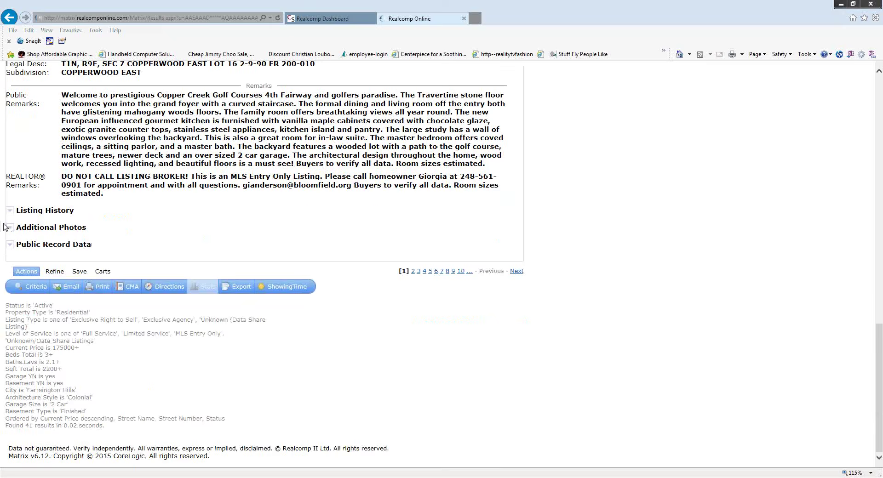
- Expand the first listing's Listing History and Additional Photos sections and review them
click(11, 211)
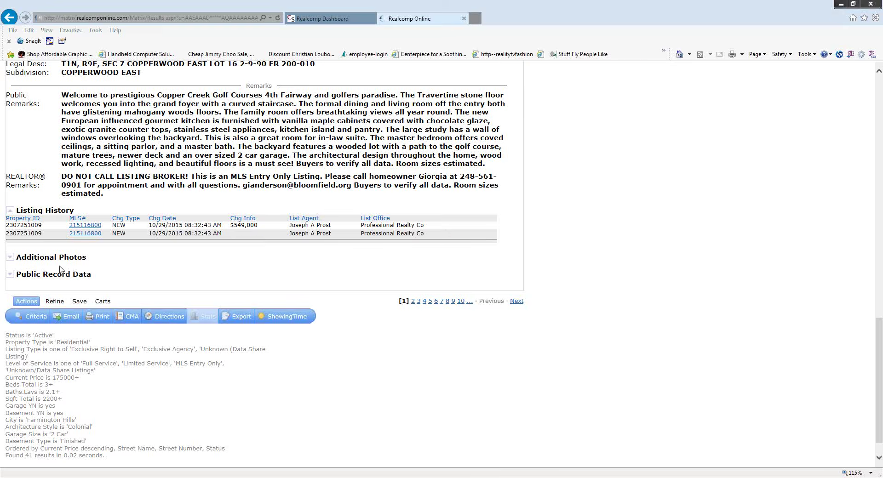
click(11, 258)
drag(14, 260, 430, 269)
scroll(486, 268, down, 1)
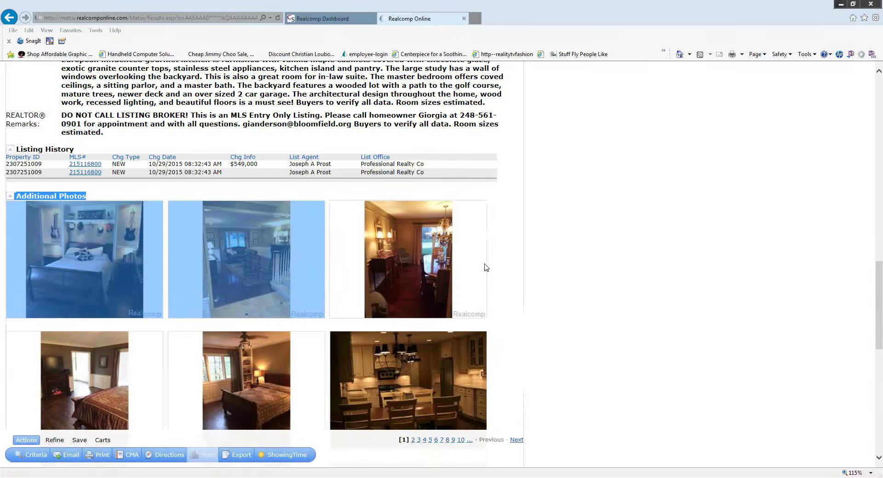
click(487, 267)
scroll(523, 273, down, 5)
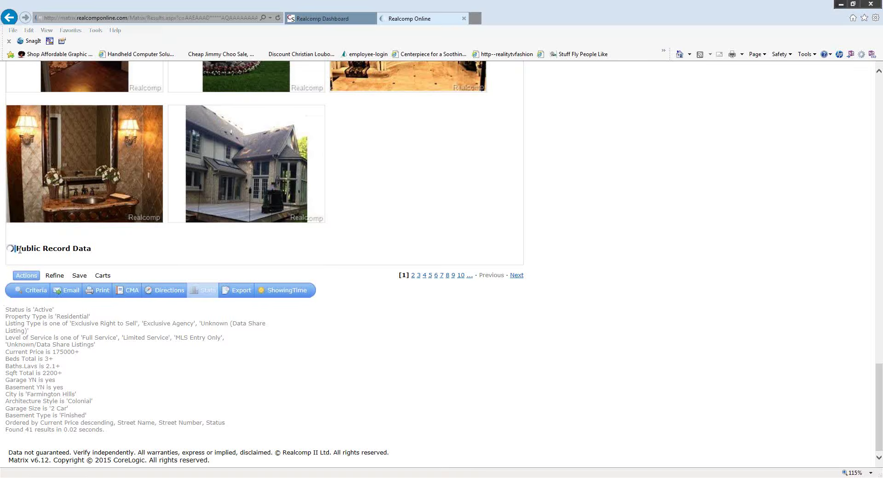
- Expand Public Record Data and review the Oakland County records, taxes and mortgage history
double_click(9, 248)
scroll(427, 251, down, 3)
drag(408, 260, 459, 147)
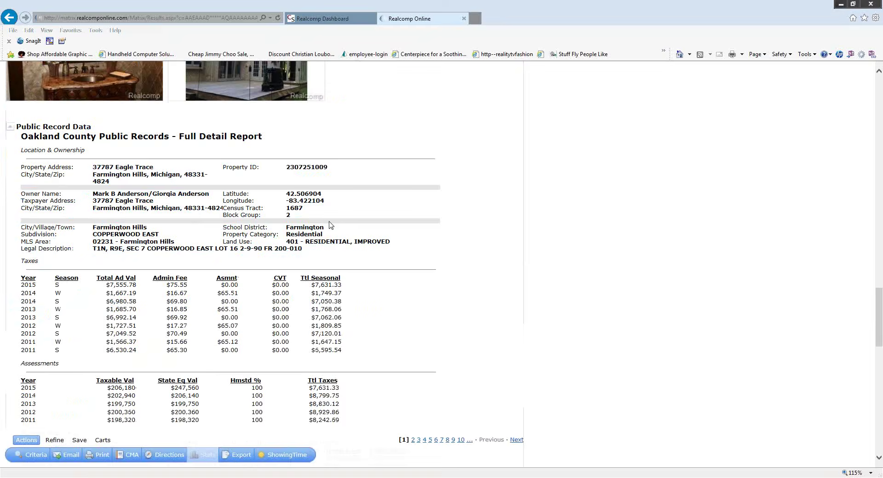
scroll(487, 228, down, 5)
scroll(486, 228, down, 10)
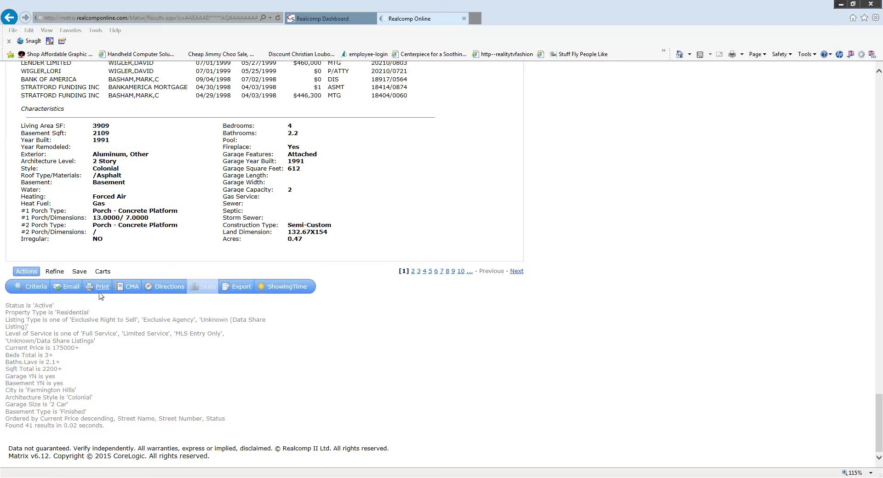
scroll(516, 307, up, 4)
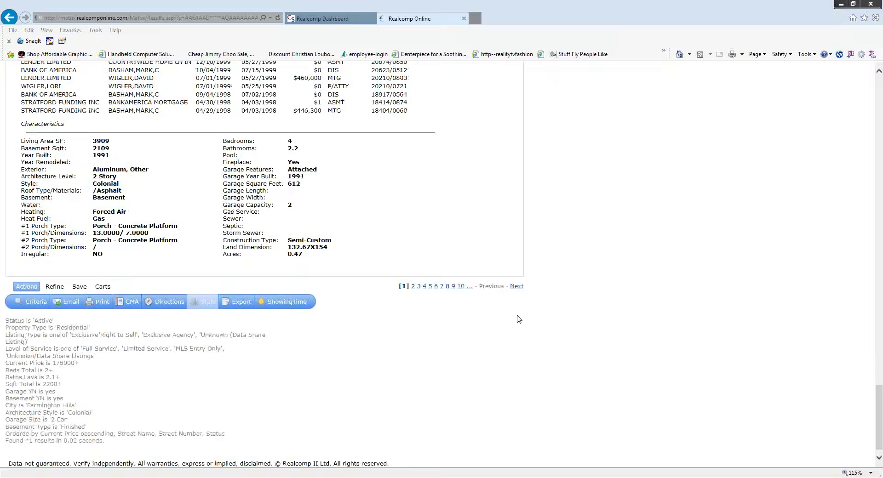
scroll(517, 321, down, 4)
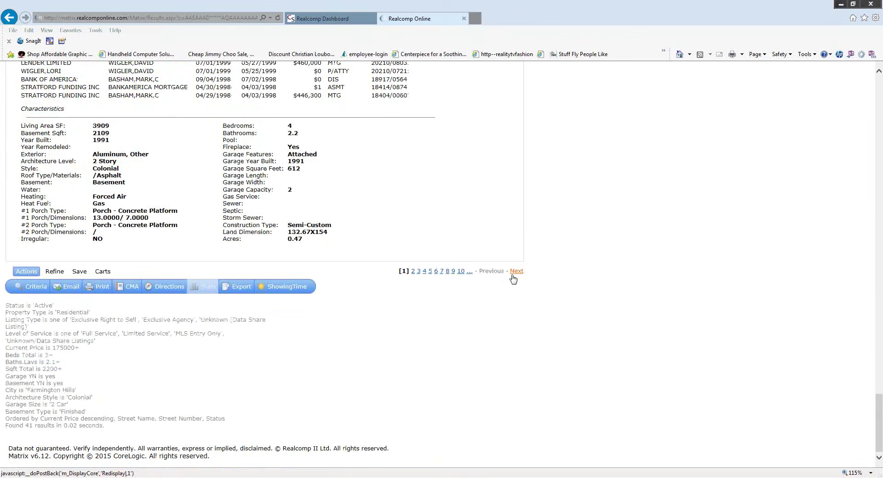
- Move to listing 2 of 41 and scroll through its details
click(513, 276)
click(516, 272)
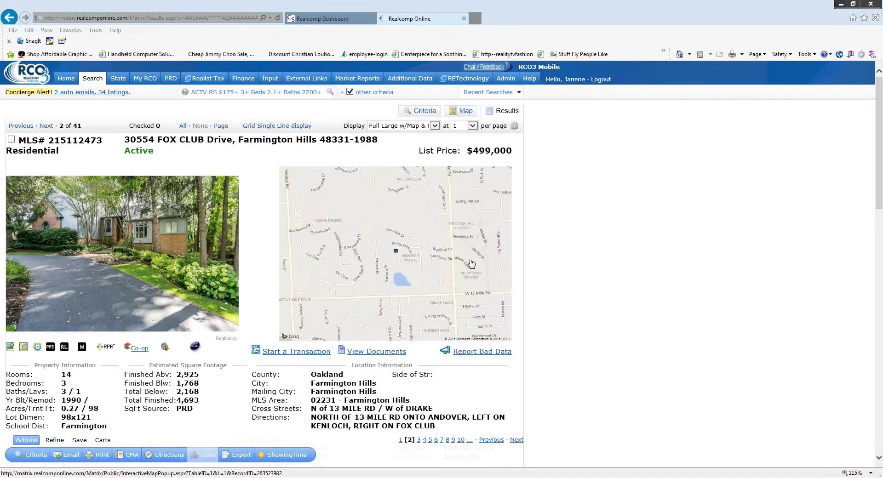
scroll(471, 264, down, 2)
scroll(286, 263, up, 2)
scroll(383, 229, down, 5)
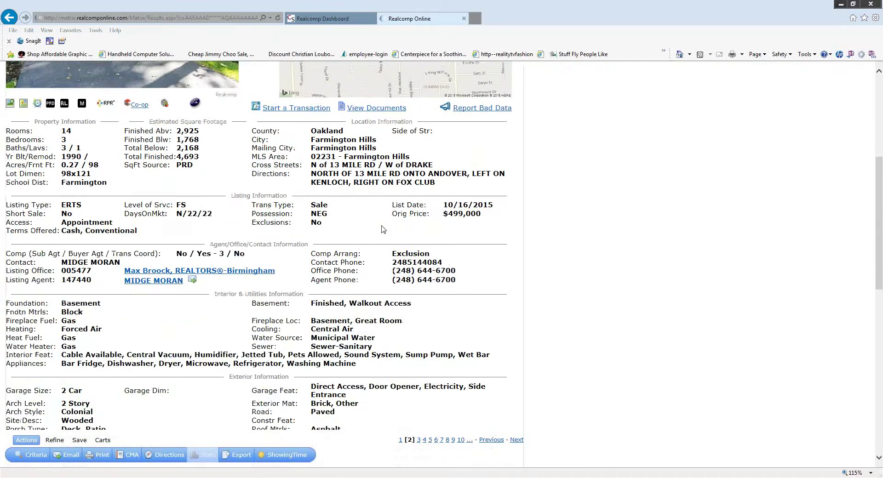
scroll(383, 229, down, 4)
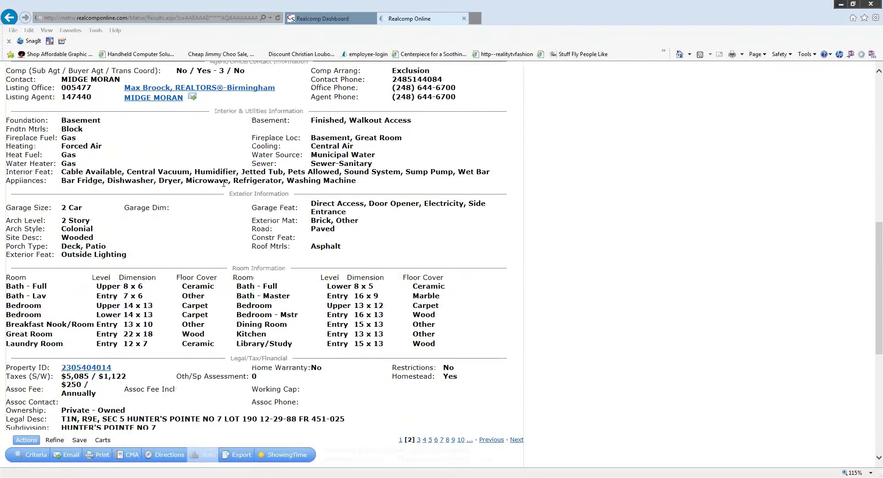
scroll(224, 183, down, 5)
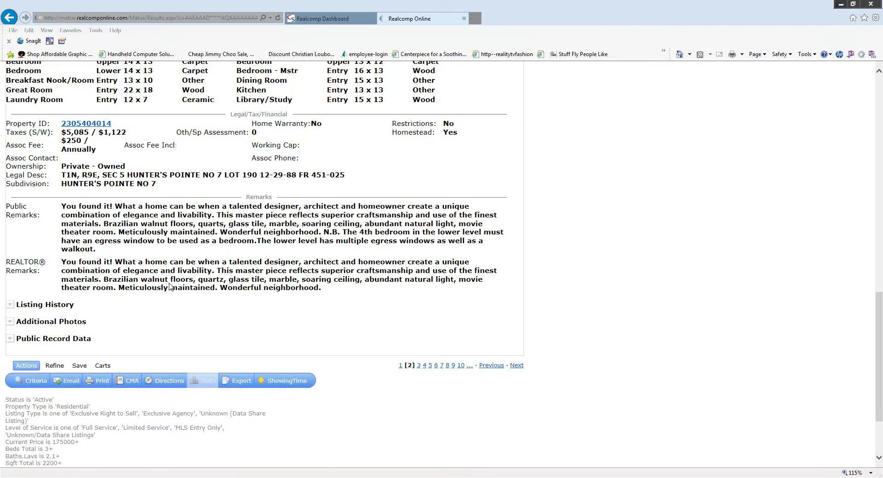
scroll(330, 302, down, 1)
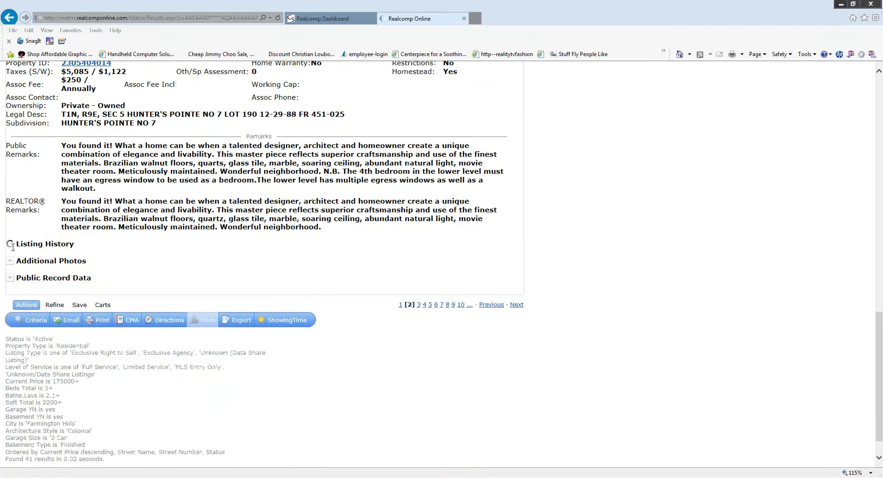
- Expand listing 2's Listing History and Additional Photos and browse the photos
click(10, 244)
drag(10, 244, 88, 292)
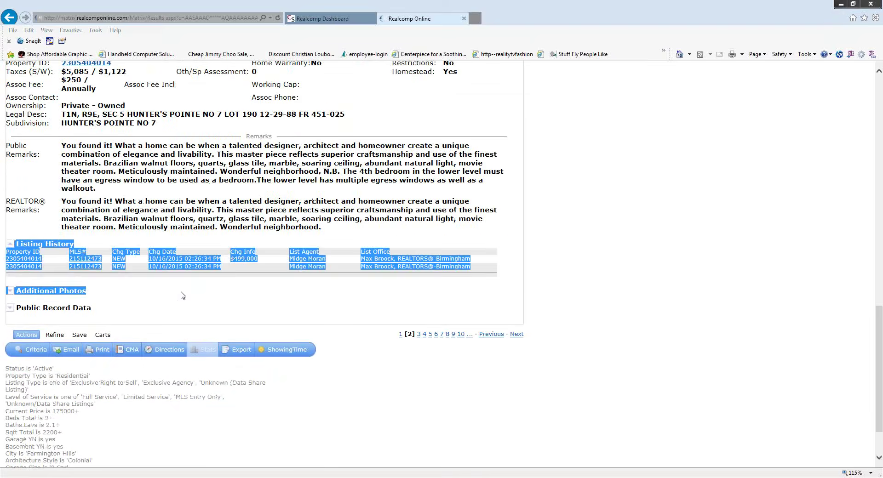
click(9, 290)
scroll(493, 293, down, 6)
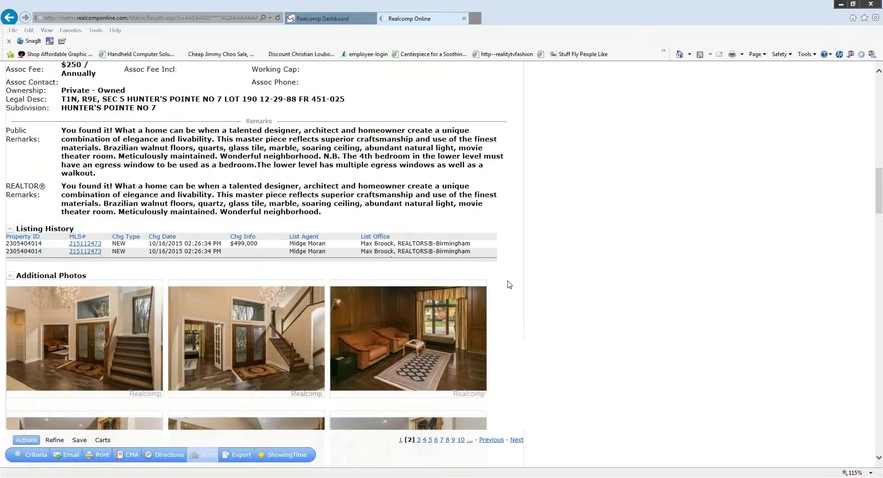
scroll(492, 293, down, 10)
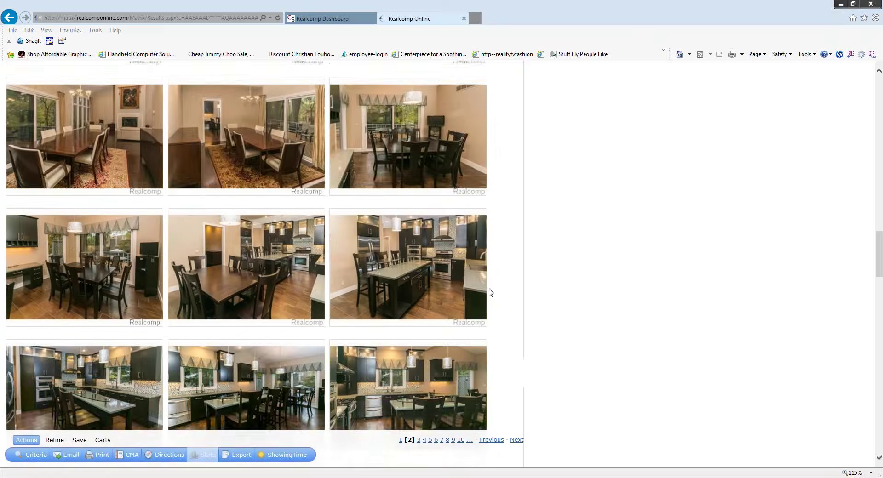
scroll(512, 287, down, 8)
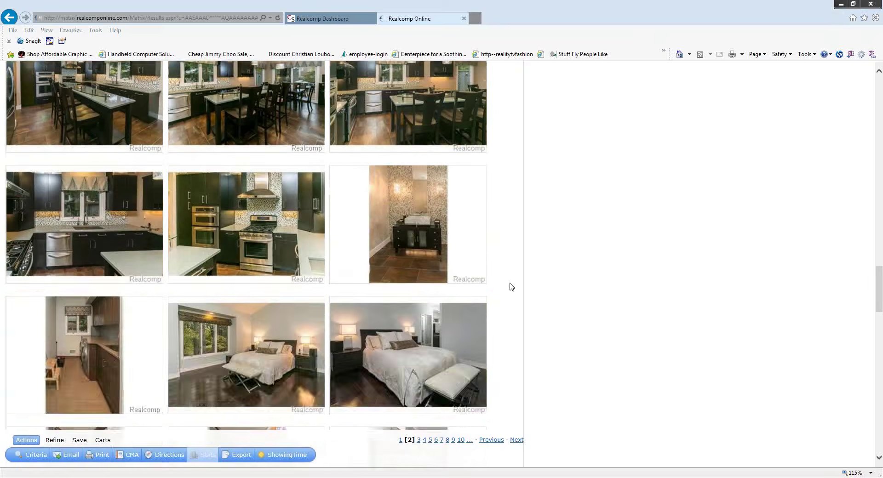
scroll(512, 287, down, 5)
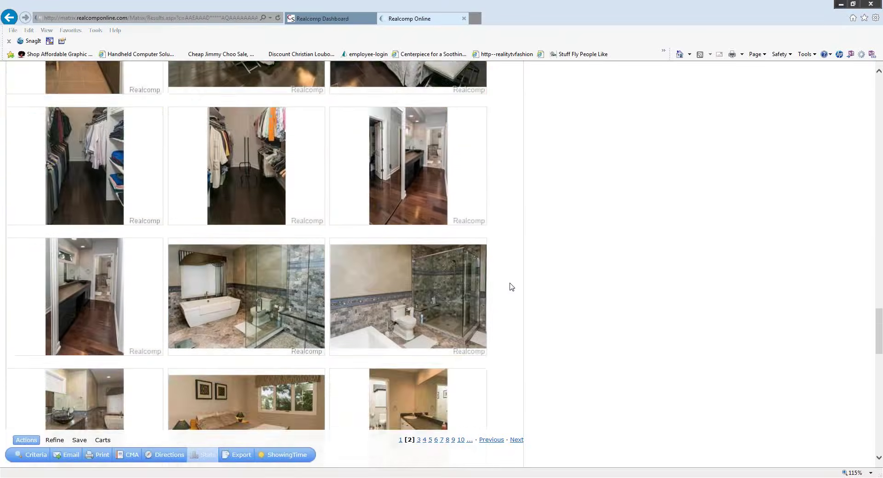
scroll(511, 287, down, 12)
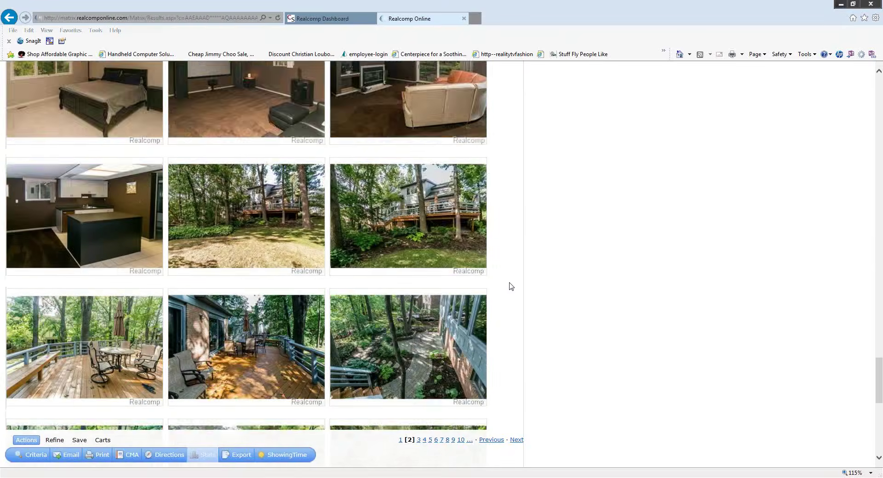
scroll(511, 287, down, 4)
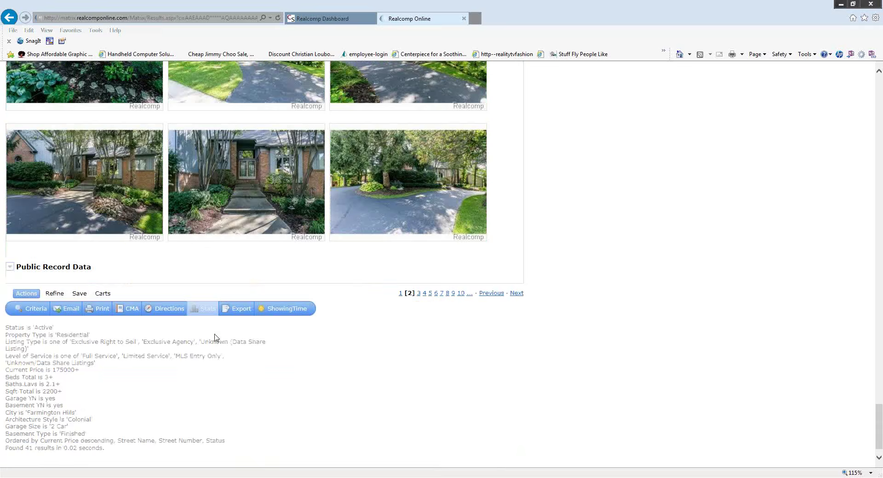
- Expand listing 2's Public Record Data report and review it
click(11, 269)
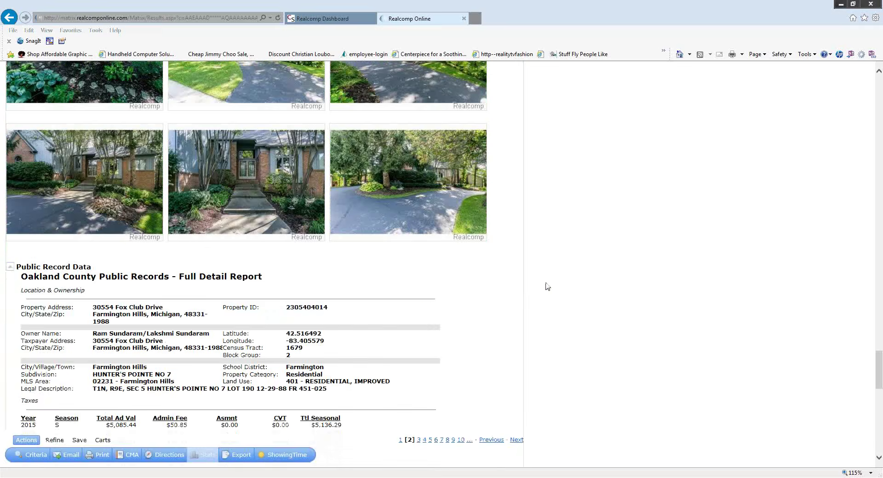
scroll(549, 286, down, 4)
scroll(552, 287, down, 10)
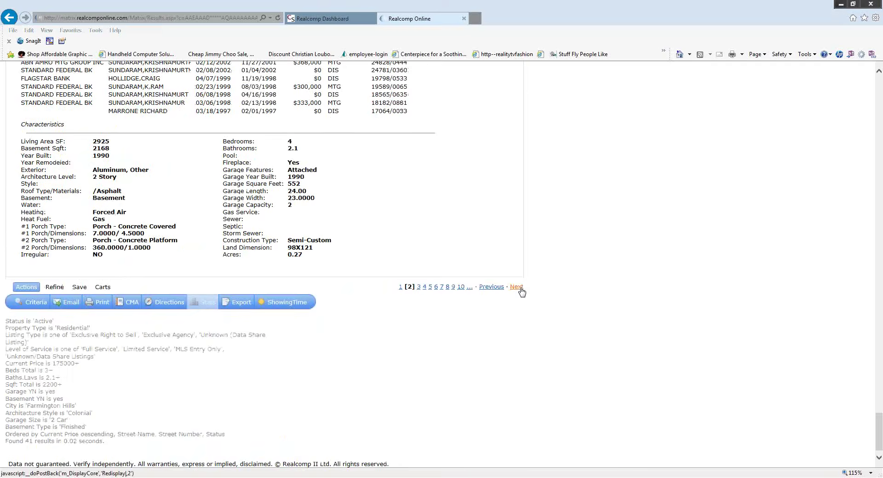
- Move to listing 3 of 41 and scroll down its page
click(517, 288)
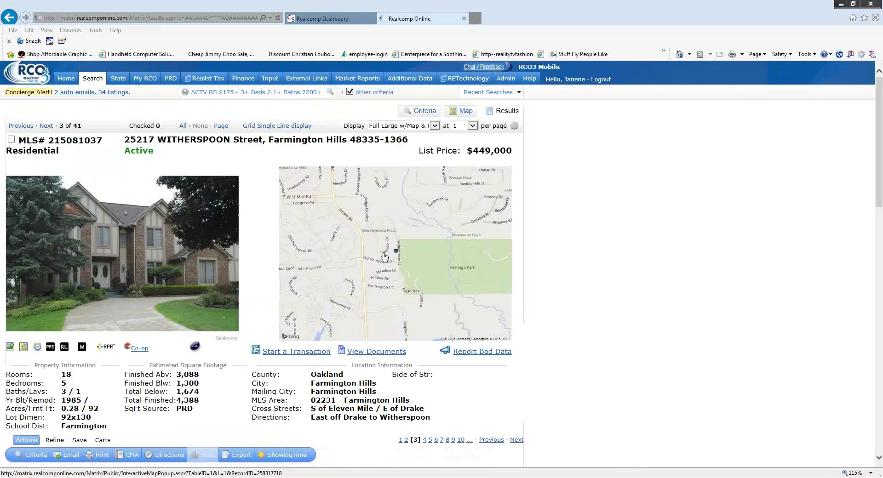
scroll(279, 316, down, 5)
scroll(280, 316, down, 8)
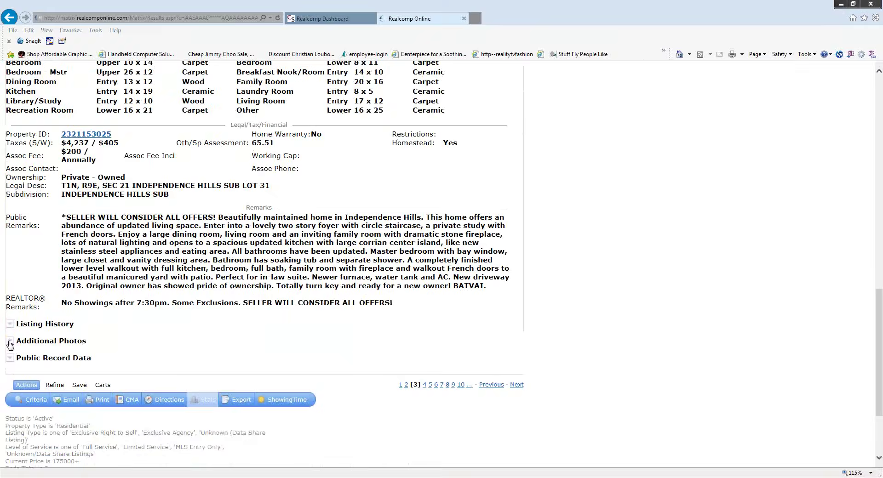
- Expand listing 3's Additional Photos, browse the gallery, and return to the top
click(10, 341)
scroll(230, 299, down, 8)
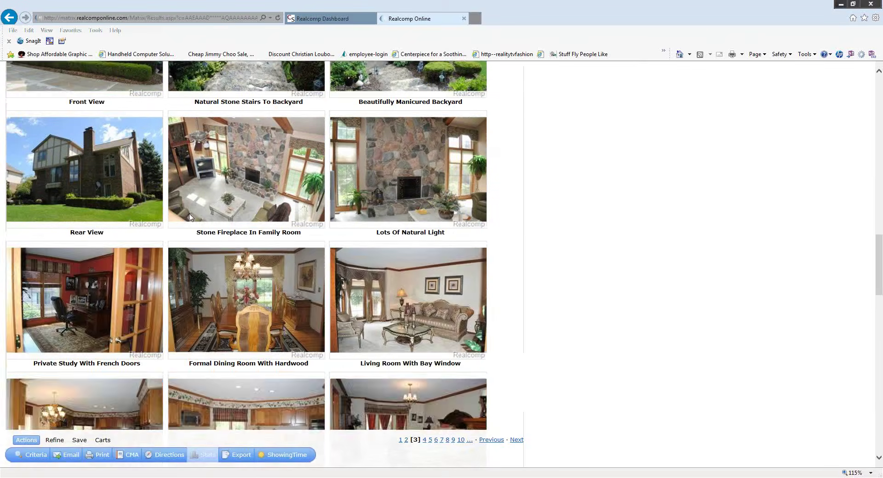
scroll(530, 244, up, 4)
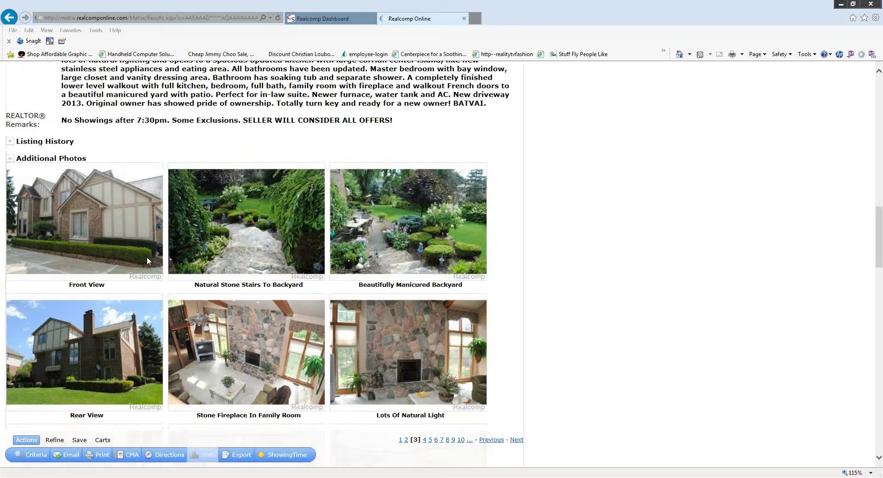
scroll(329, 282, down, 5)
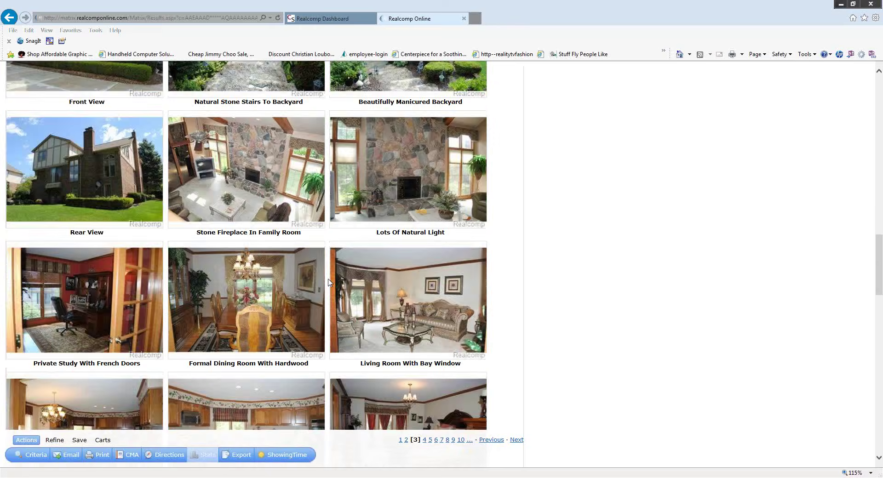
scroll(329, 282, down, 3)
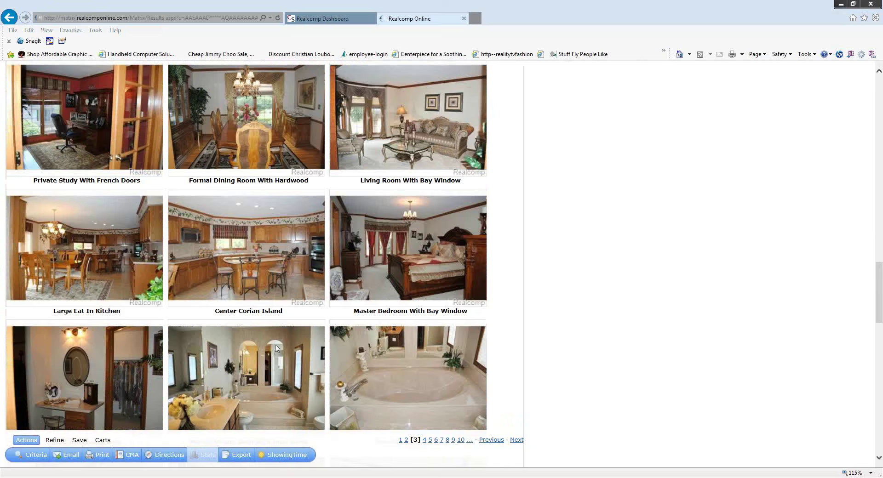
scroll(333, 329, down, 1)
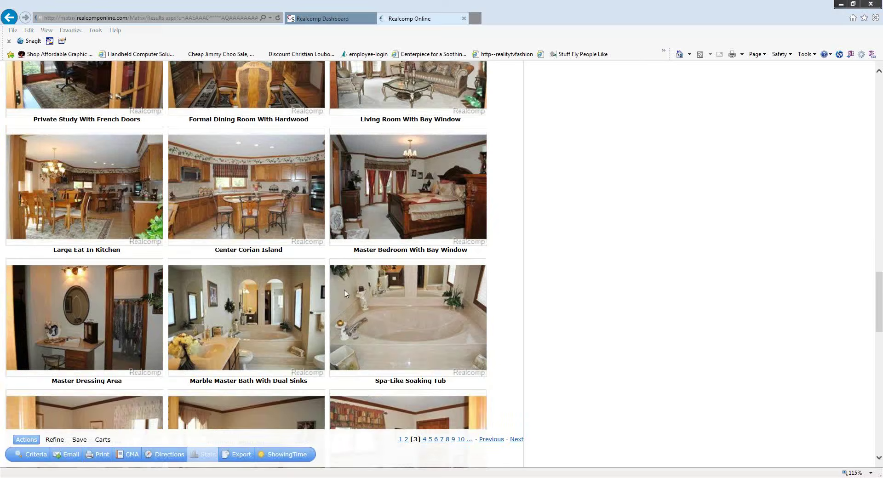
scroll(345, 294, up, 1)
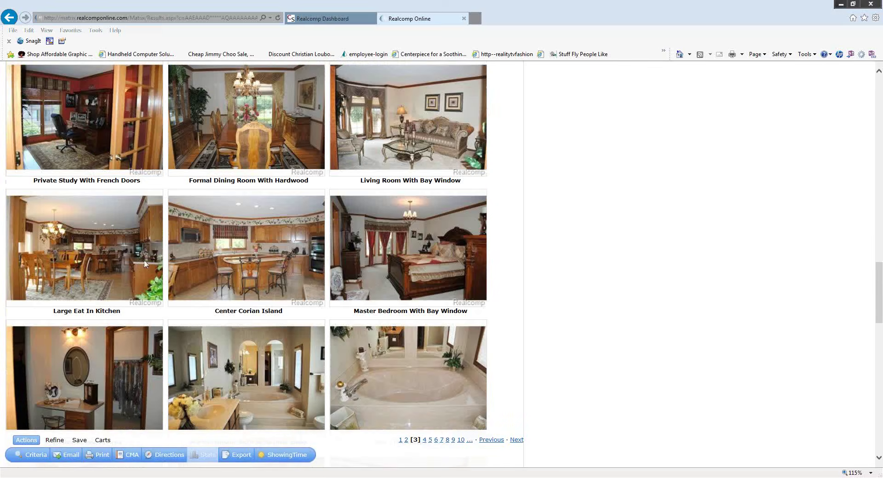
scroll(291, 279, down, 3)
scroll(323, 287, down, 4)
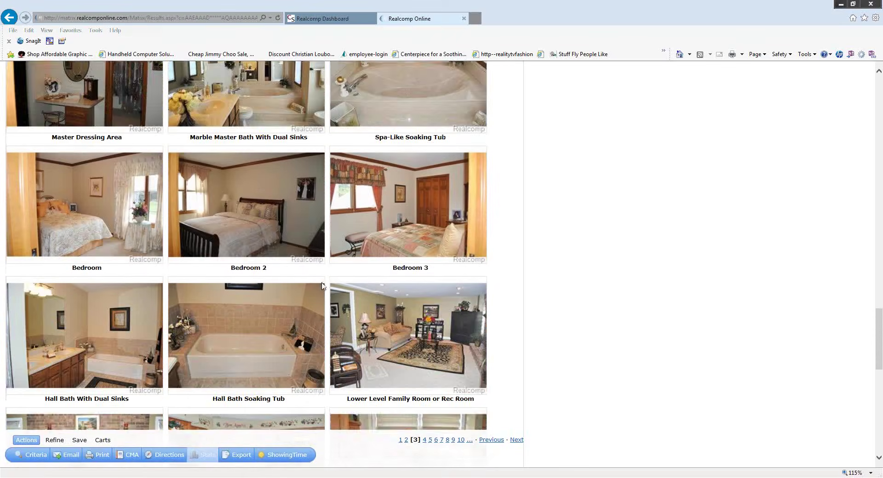
scroll(399, 187, down, 7)
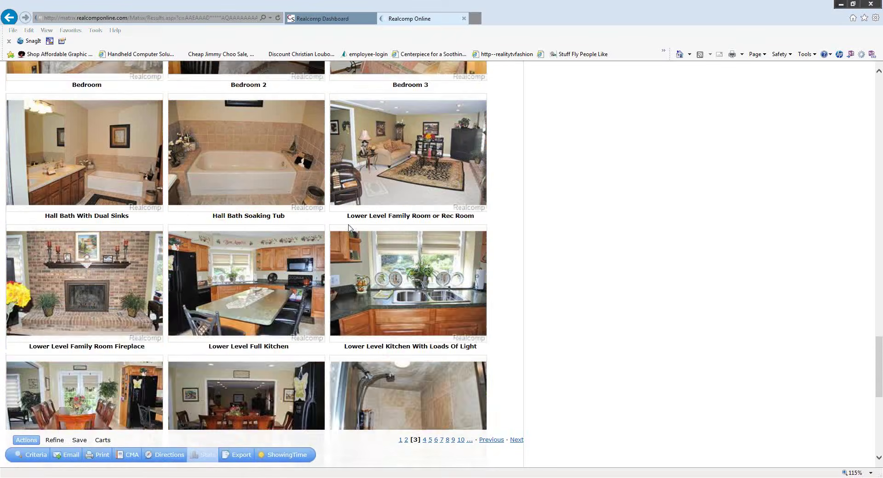
scroll(648, 250, down, 1)
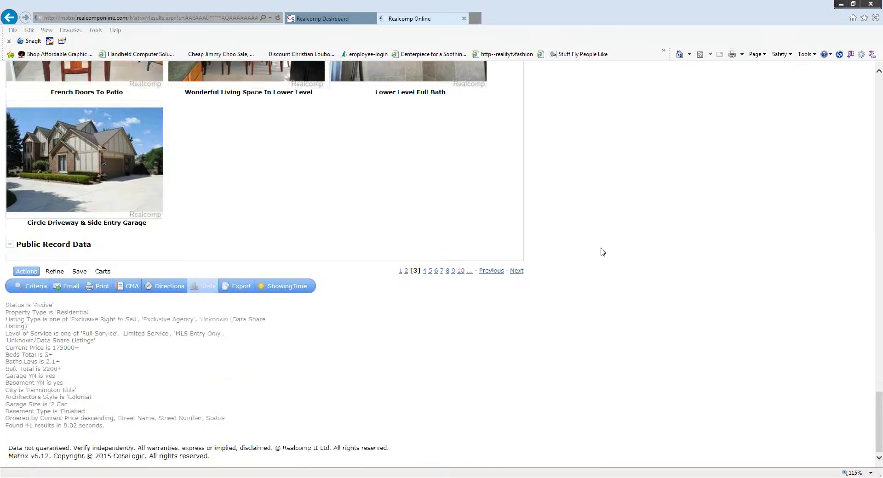
scroll(598, 249, up, 15)
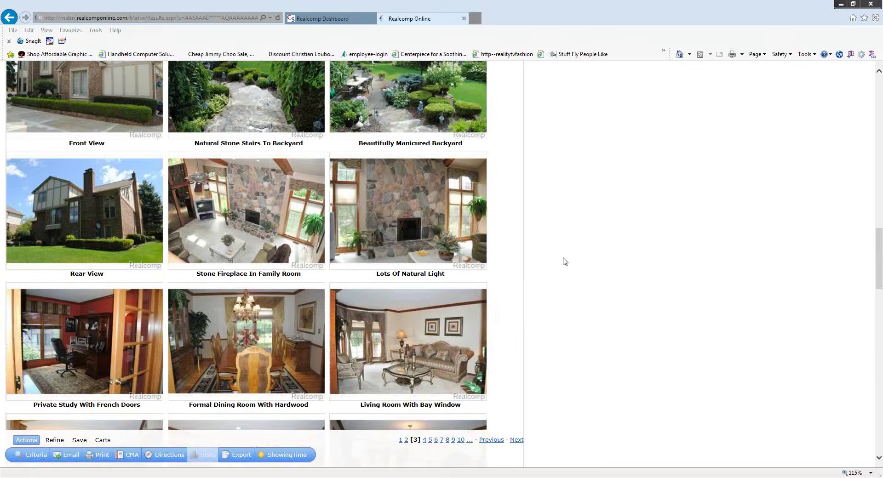
scroll(564, 262, up, 12)
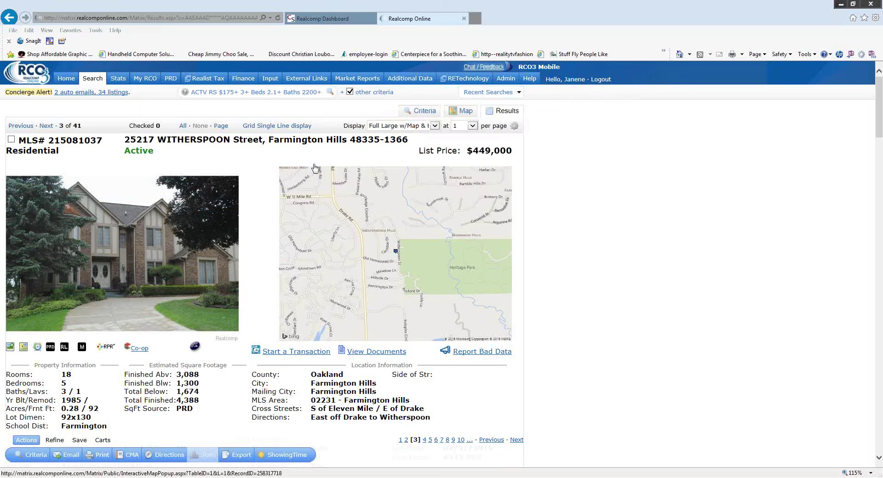
- Switch the 41 results from Full Large w/Map & Rollouts to the Grid Single Line view
click(434, 127)
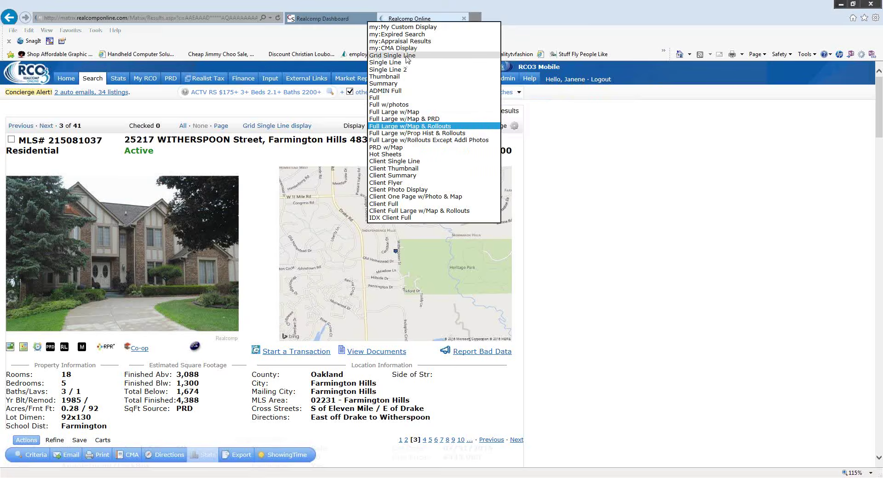
click(342, 154)
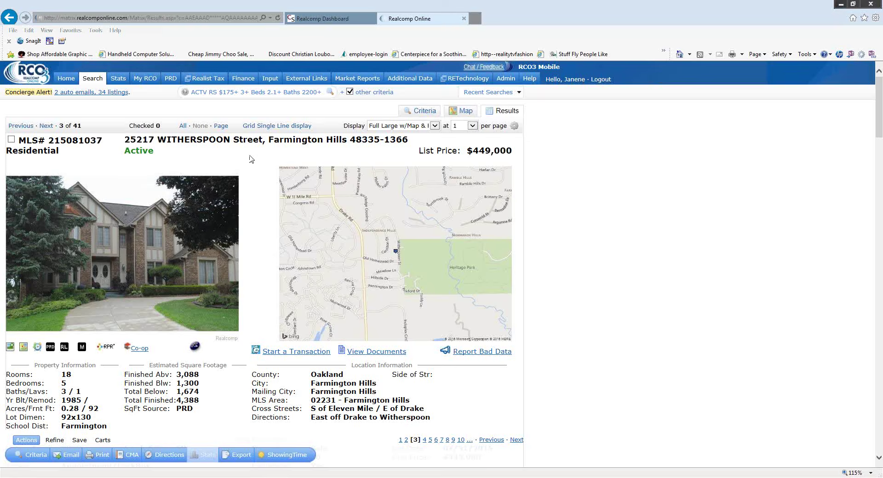
click(270, 128)
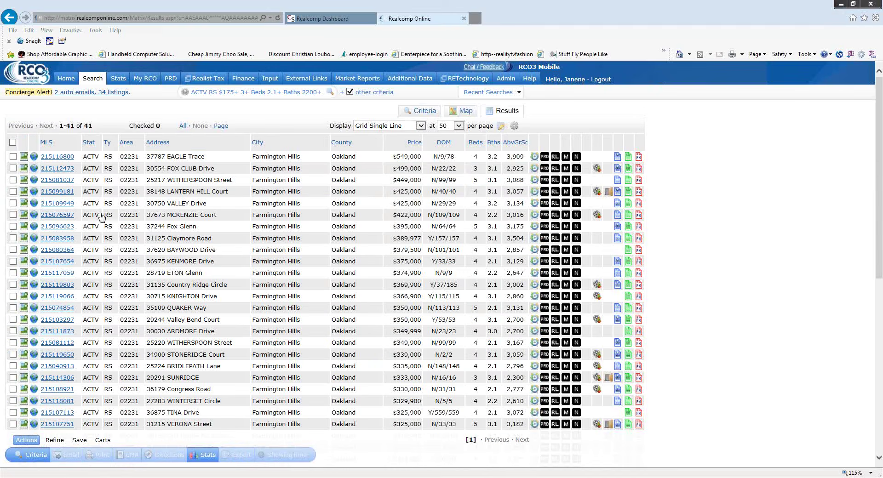
- Check the top six Farmington Hills listings in the grid and bring up Print for them
click(13, 156)
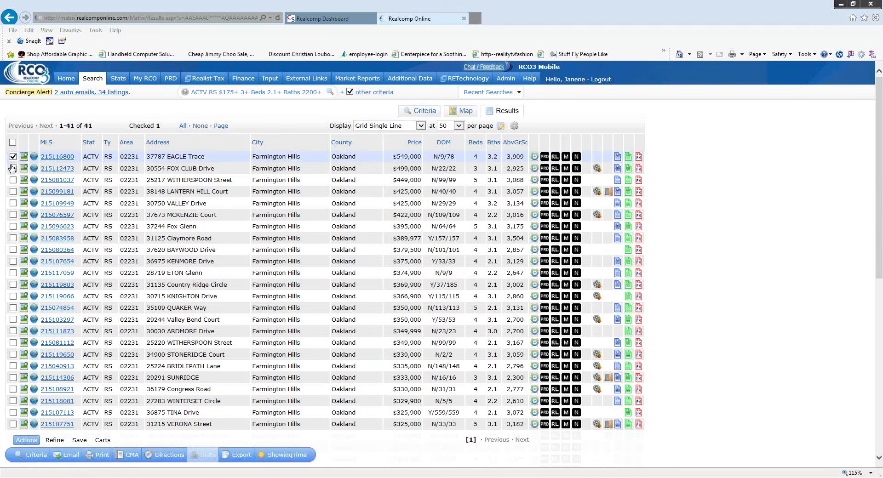
click(13, 169)
click(13, 180)
click(13, 192)
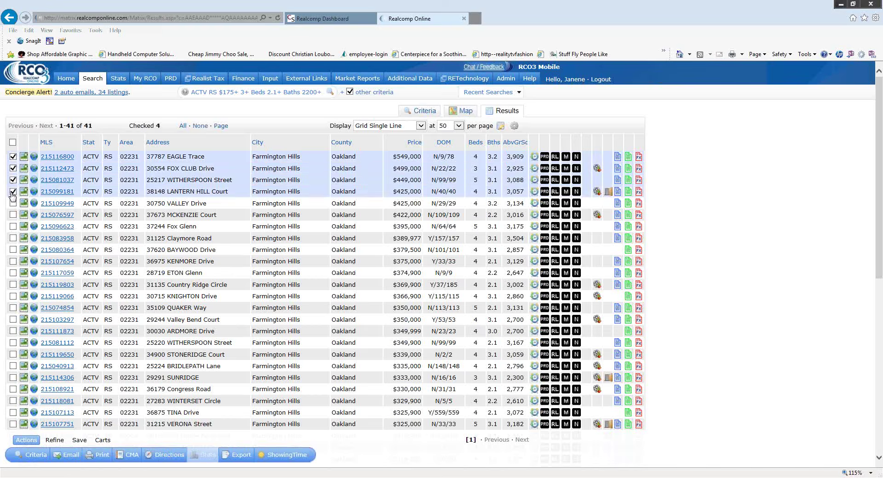
click(12, 203)
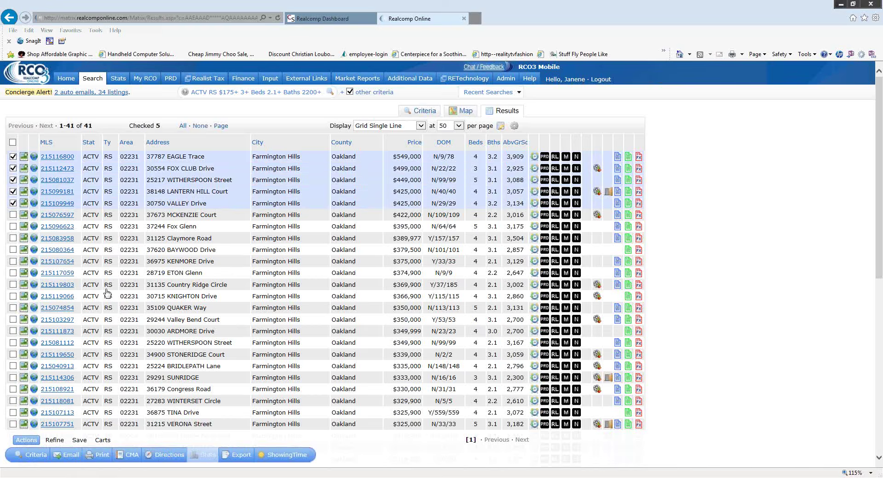
click(13, 214)
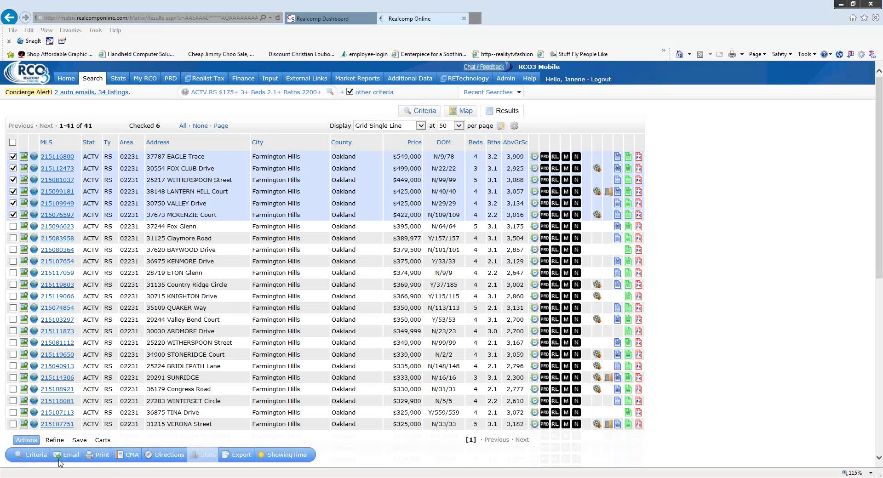
scroll(80, 460, down, 3)
click(102, 457)
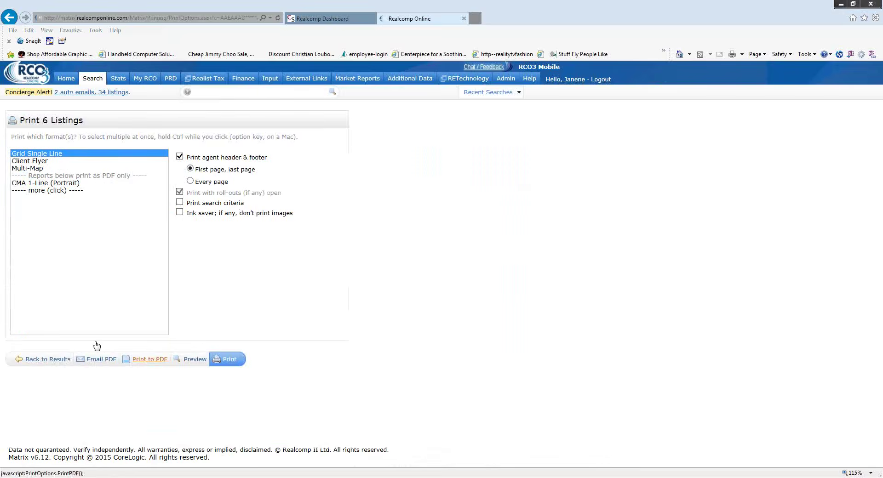
- Print the six checked listings to PDF in the Client Flyer and Multi-Map formats
click(42, 191)
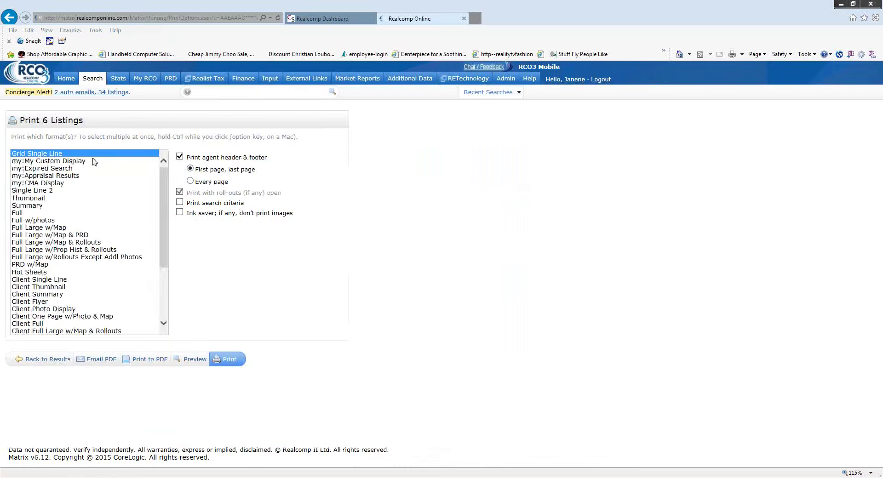
scroll(95, 201, down, 4)
scroll(94, 204, down, 1)
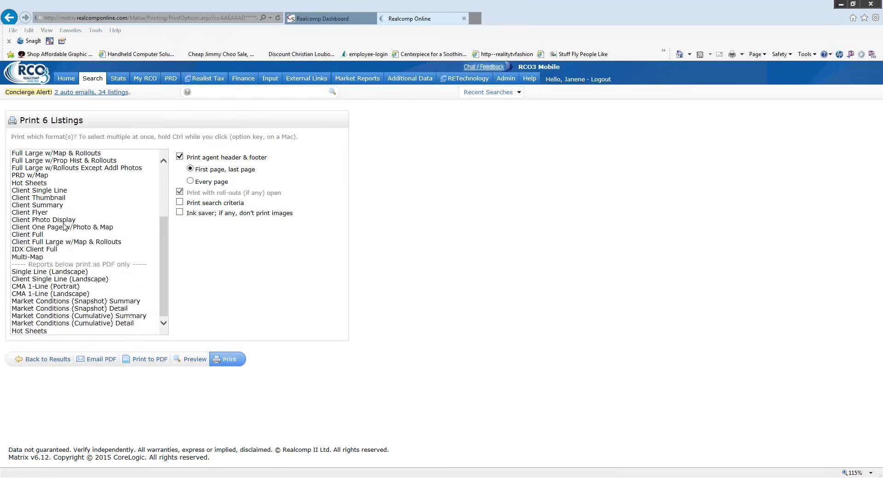
scroll(45, 201, up, 3)
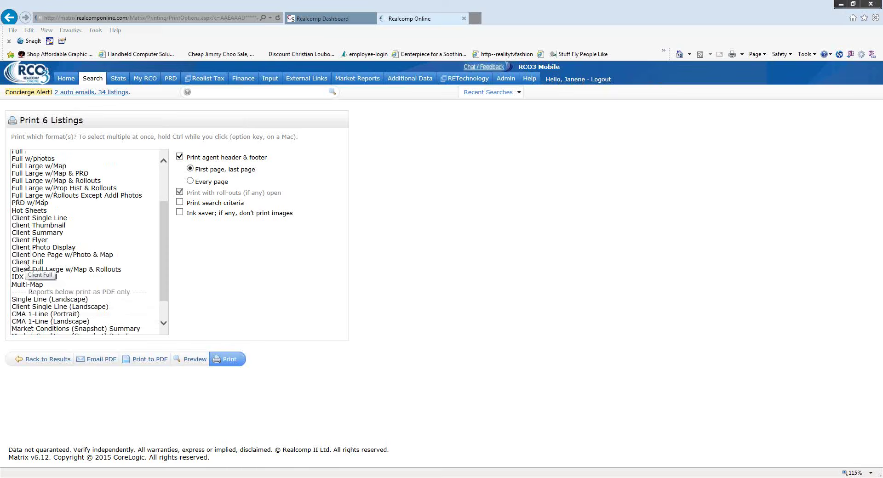
scroll(128, 248, up, 3)
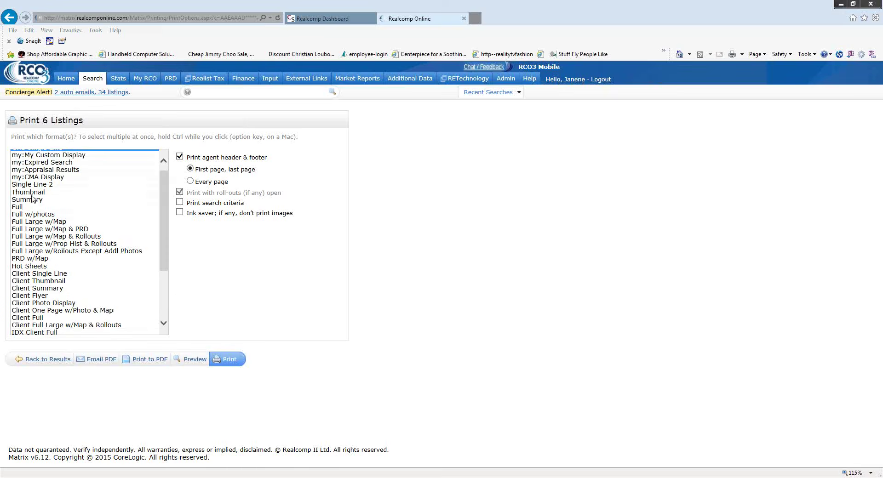
scroll(95, 269, down, 4)
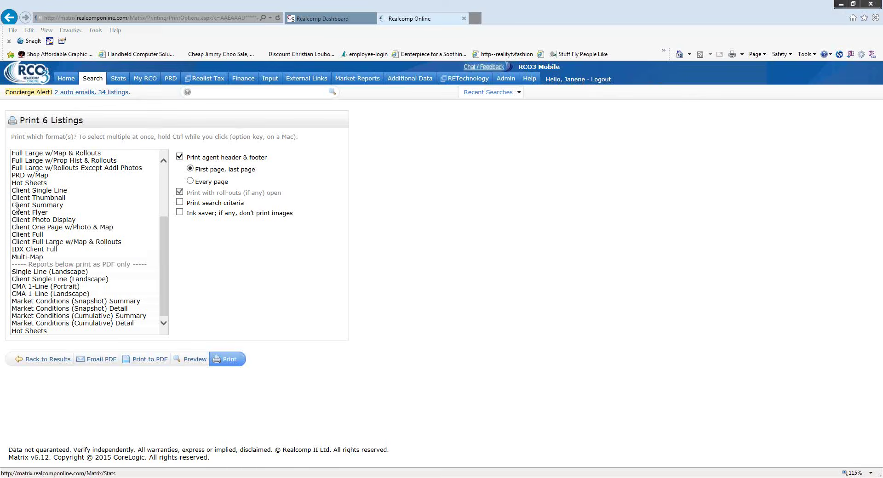
click(40, 213)
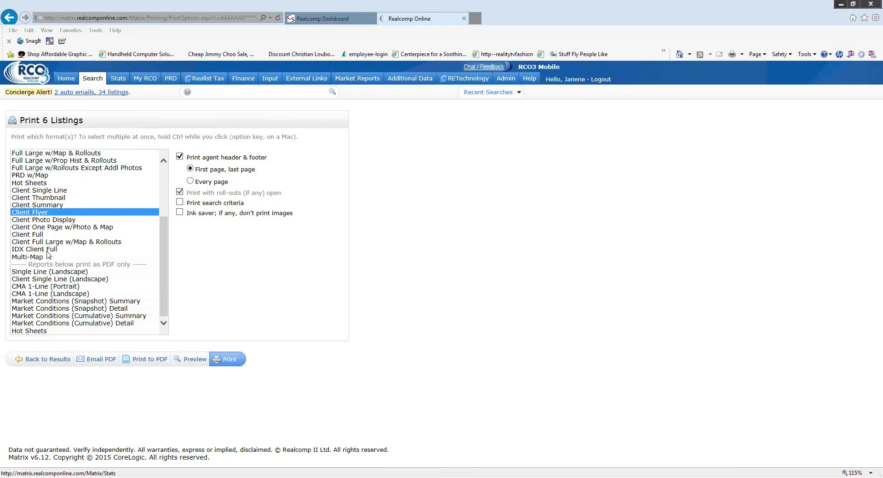
ctrl+click(26, 257)
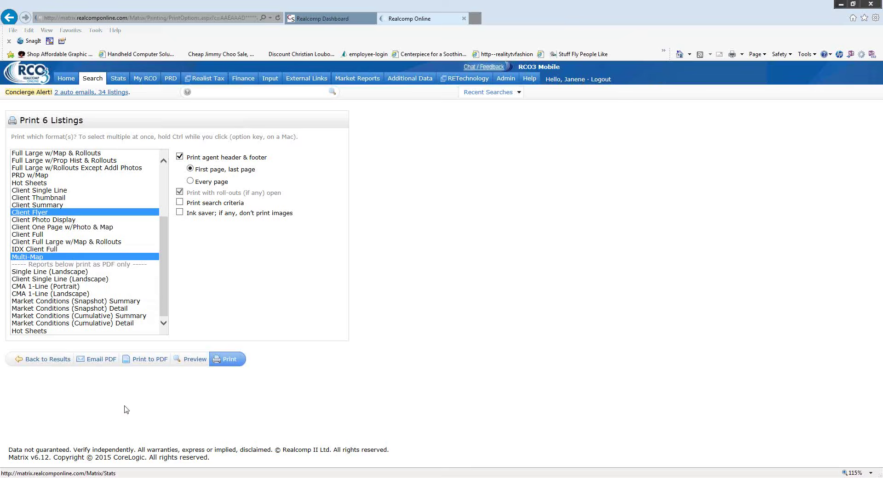
click(150, 359)
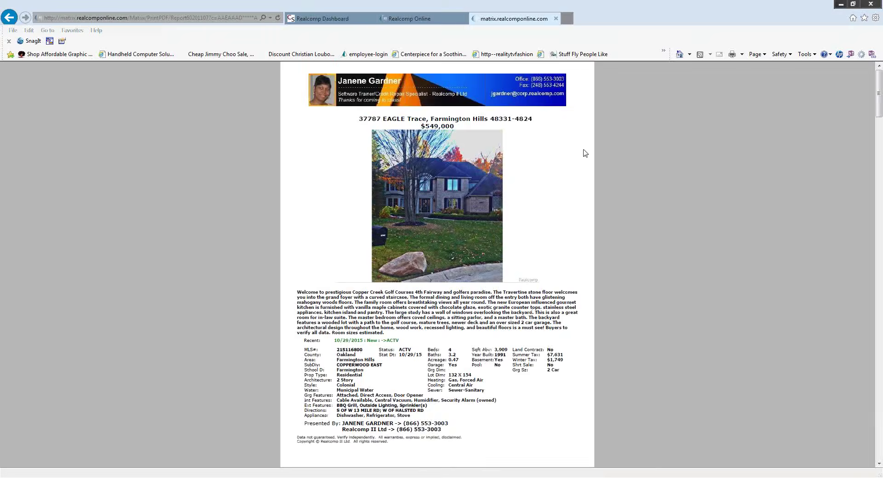
- Scroll through the 8-page PDF, checking each listing flyer and the final Multi-Map page
scroll(584, 153, down, 3)
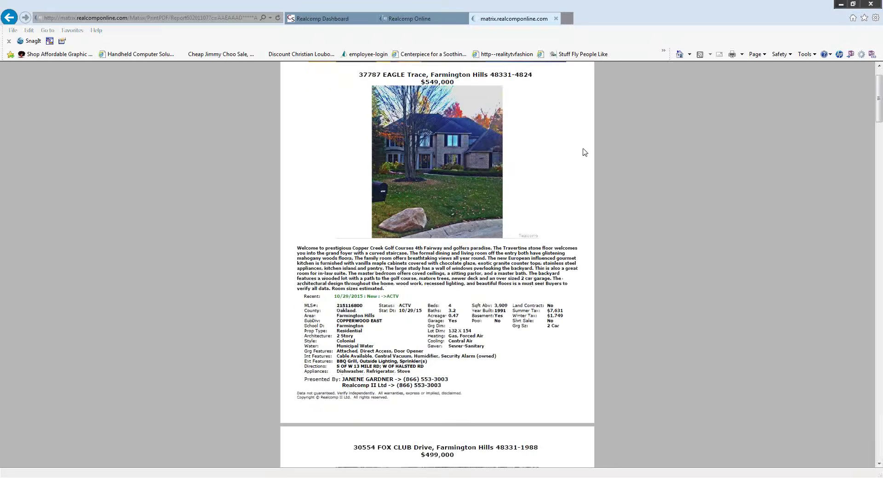
scroll(585, 152, down, 7)
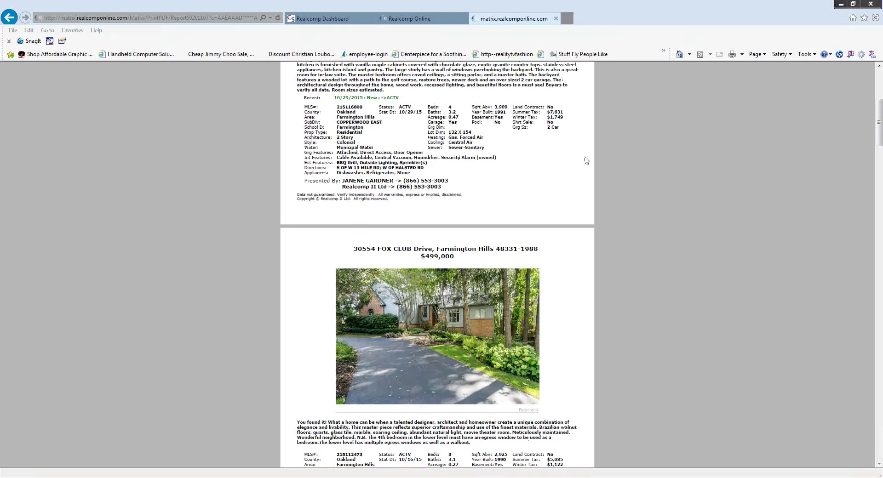
scroll(584, 151, down, 6)
scroll(577, 142, down, 16)
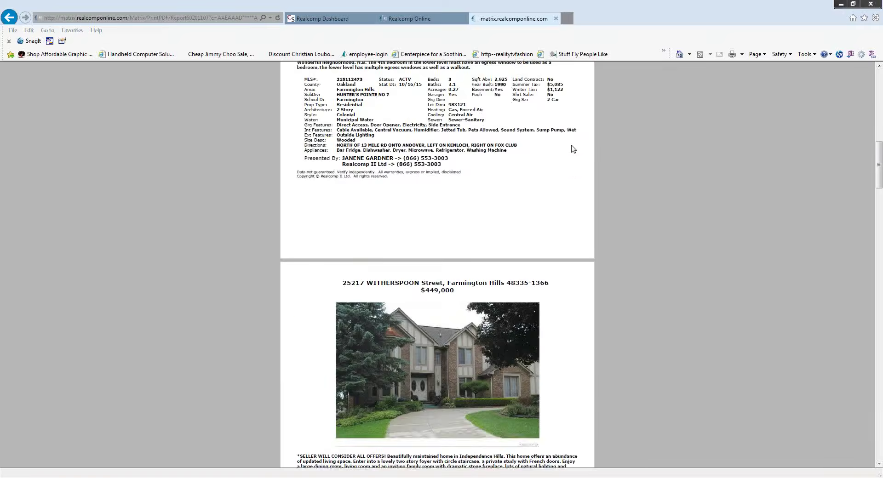
scroll(570, 152, down, 16)
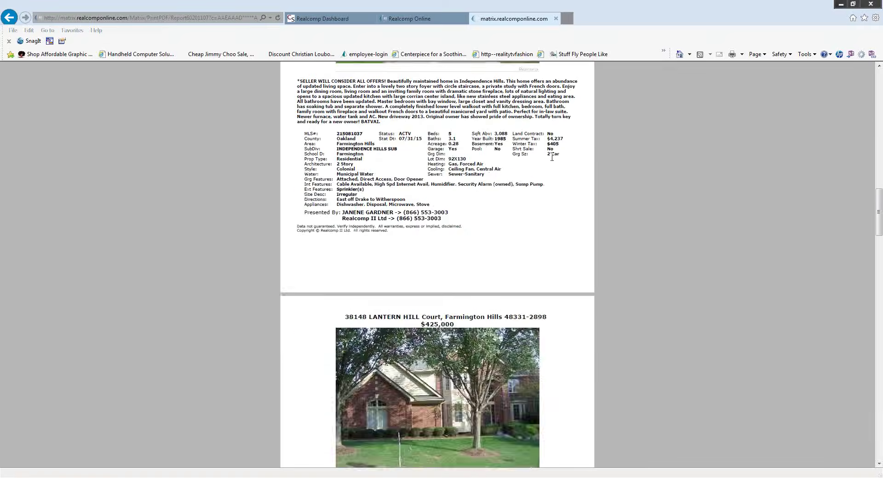
scroll(553, 163, down, 8)
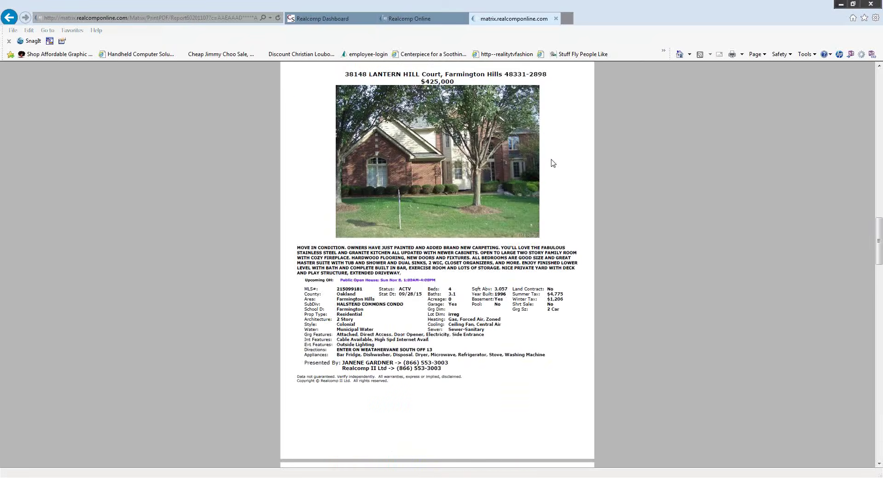
scroll(553, 163, down, 20)
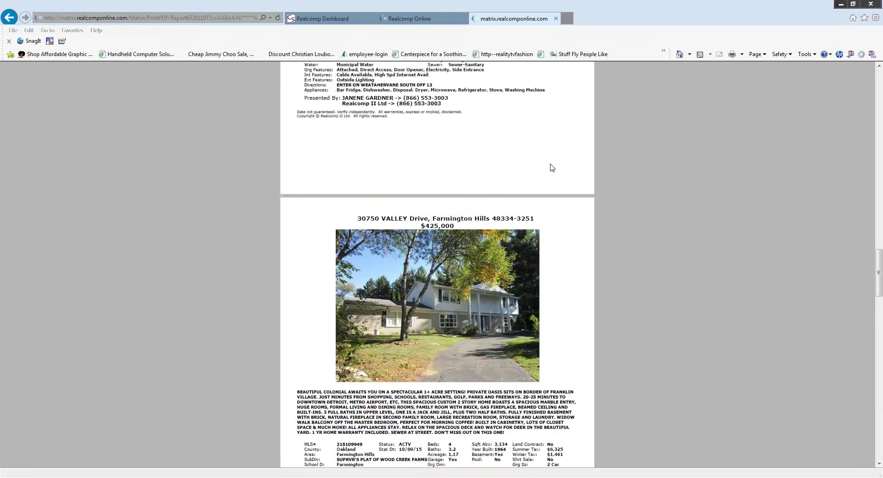
scroll(547, 176, down, 19)
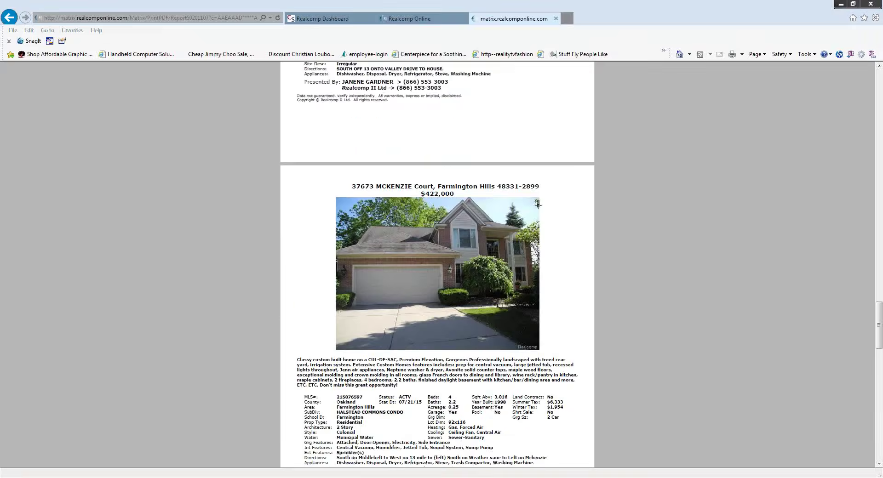
scroll(536, 211, down, 13)
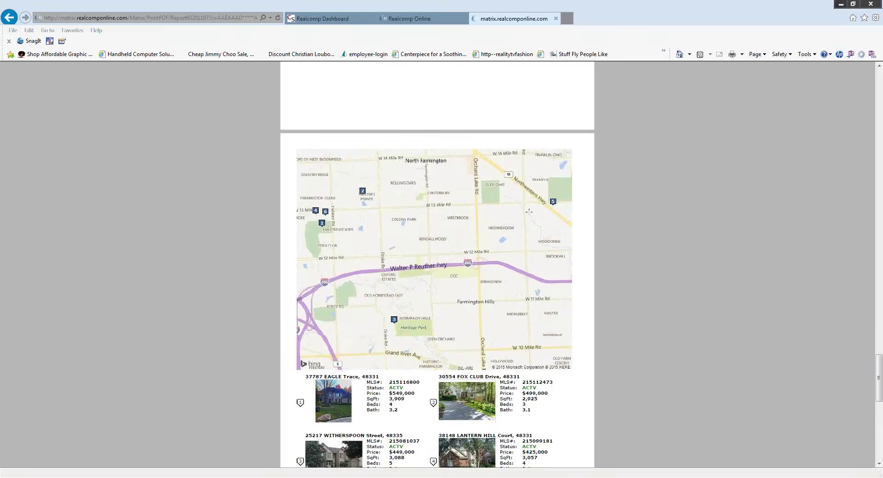
scroll(555, 219, down, 1)
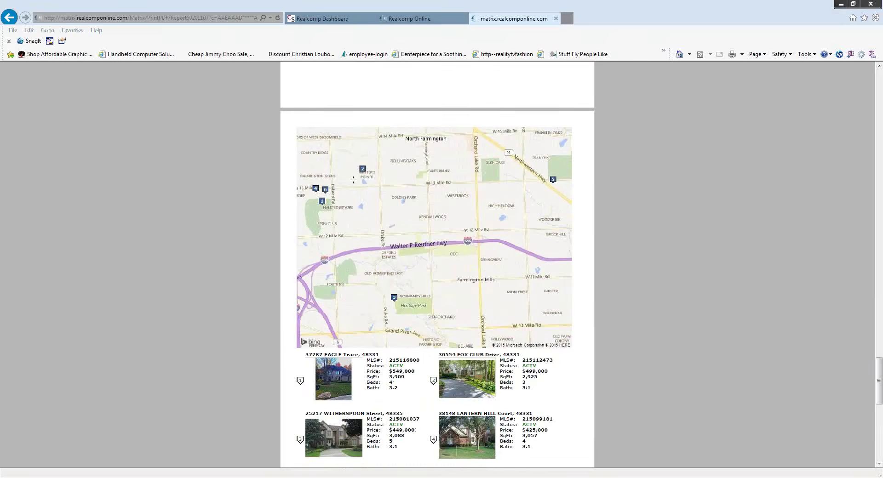
scroll(385, 285, down, 20)
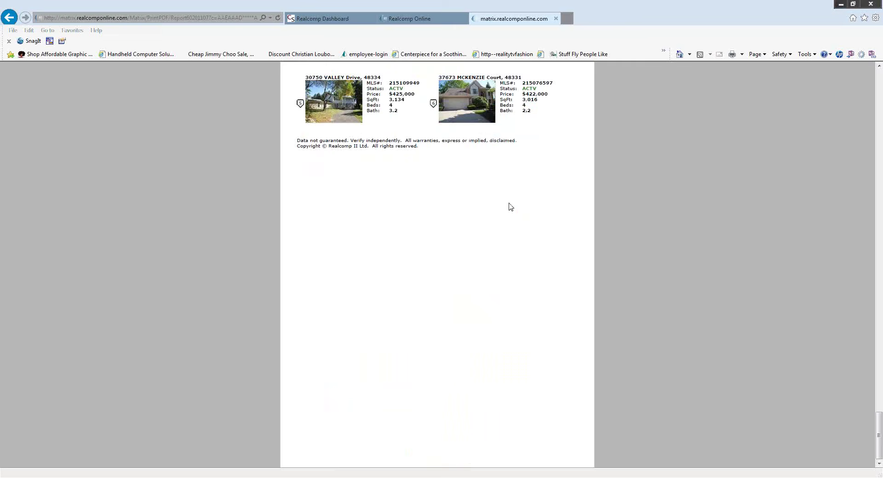
scroll(571, 132, up, 20)
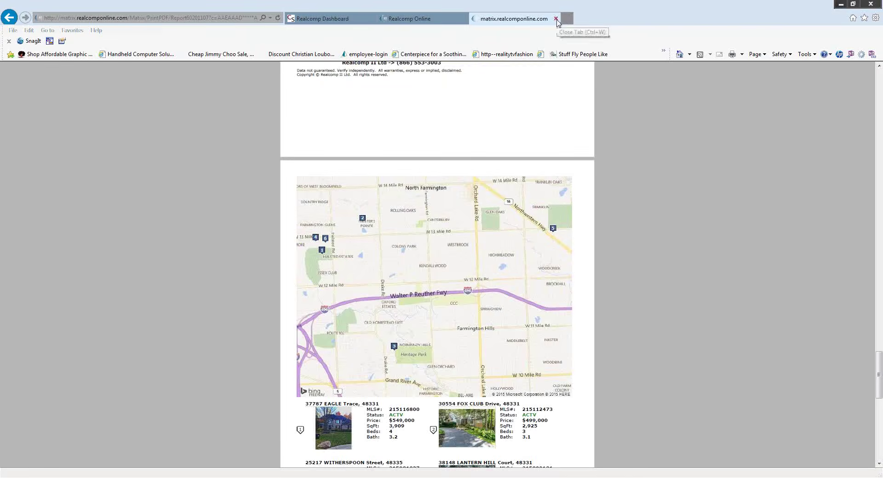
- Close the PDF tab and return from Print 6 Listings to the results grid
click(556, 19)
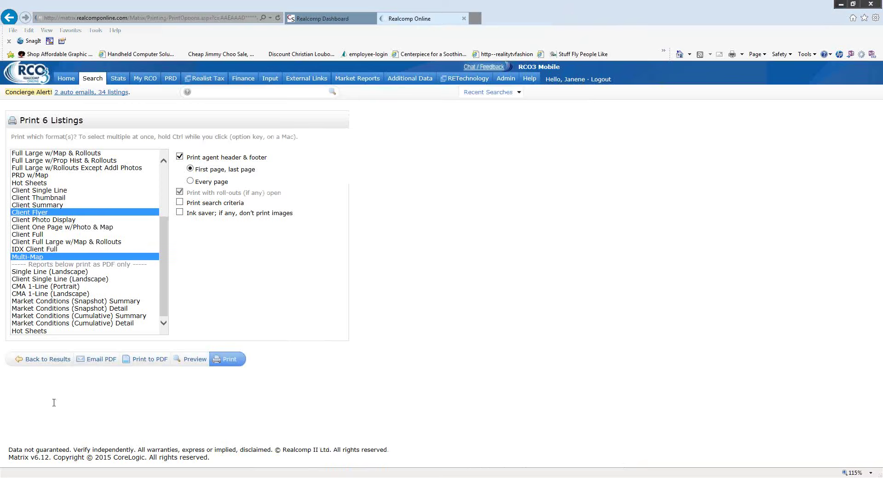
click(41, 359)
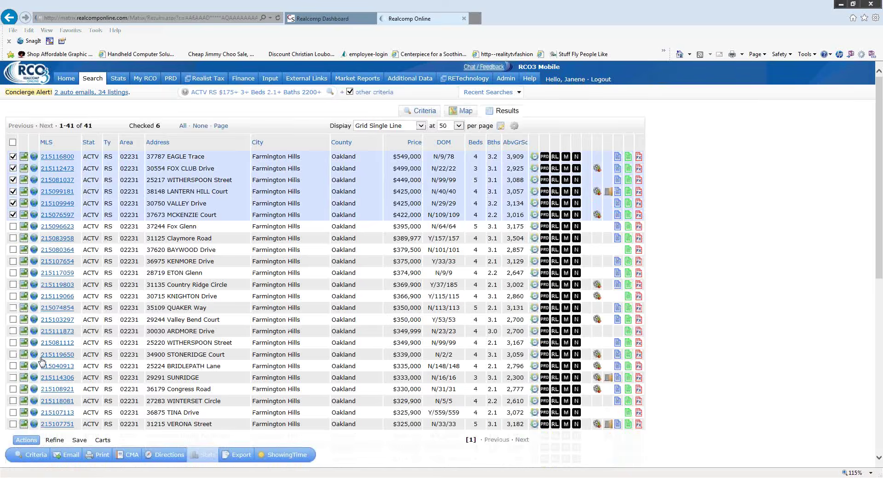
- Uncheck the six top Farmington Hills listings in the results grid
click(13, 156)
click(13, 168)
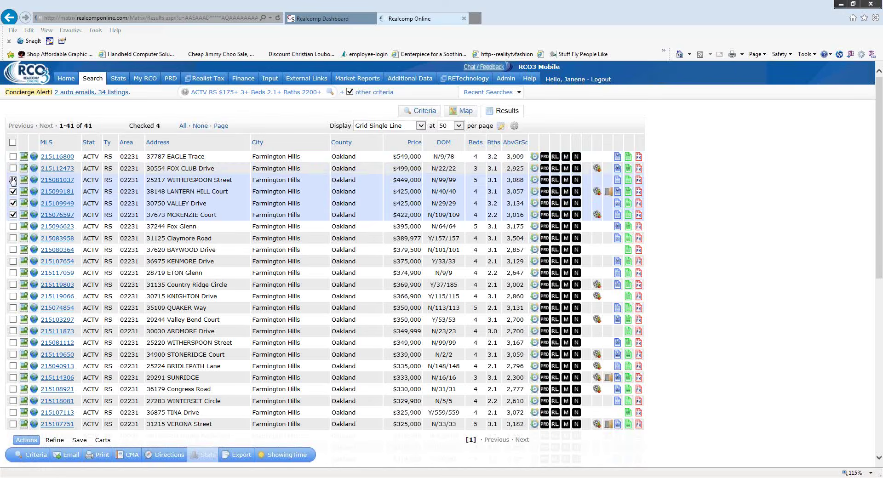
click(13, 180)
click(13, 191)
click(13, 203)
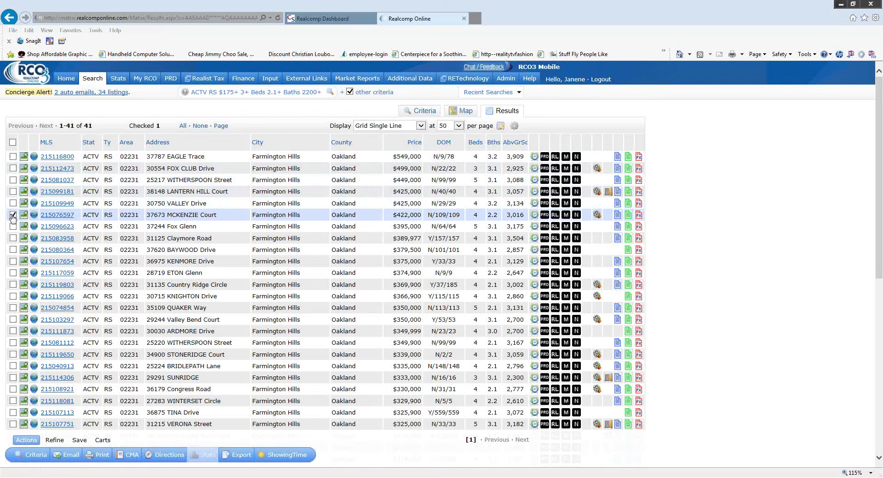
click(13, 214)
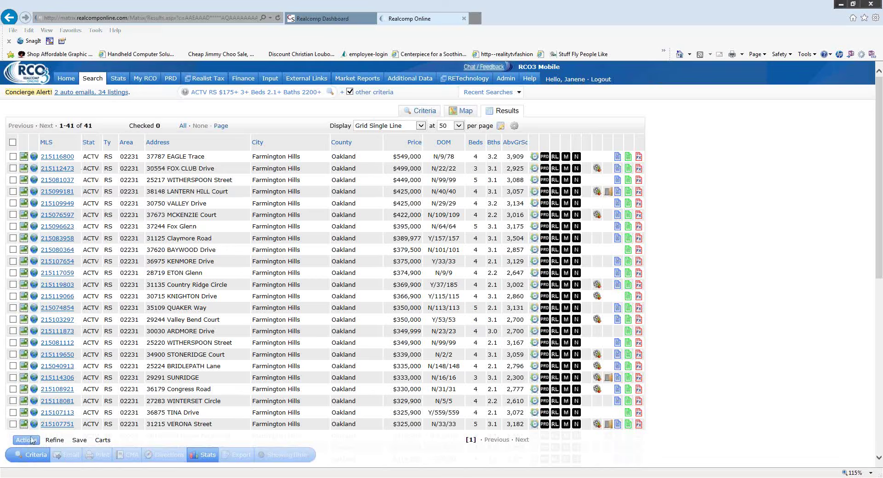
- Save the results as a new saved search 'Farmington Hills Area', enabled as a favorite
click(83, 442)
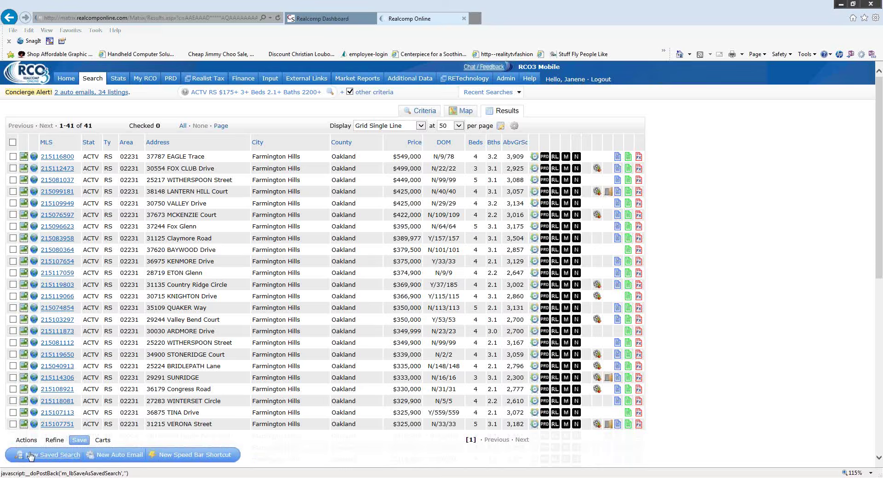
click(75, 460)
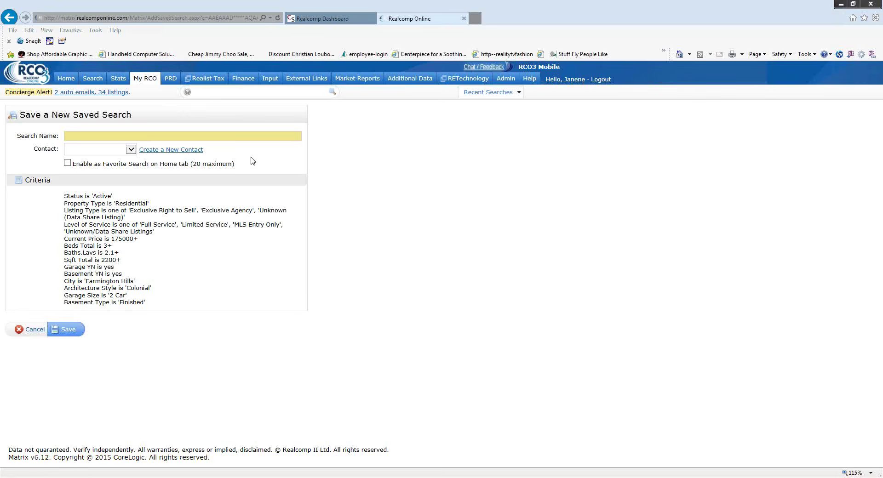
text(Farmington Hills Area)
click(67, 163)
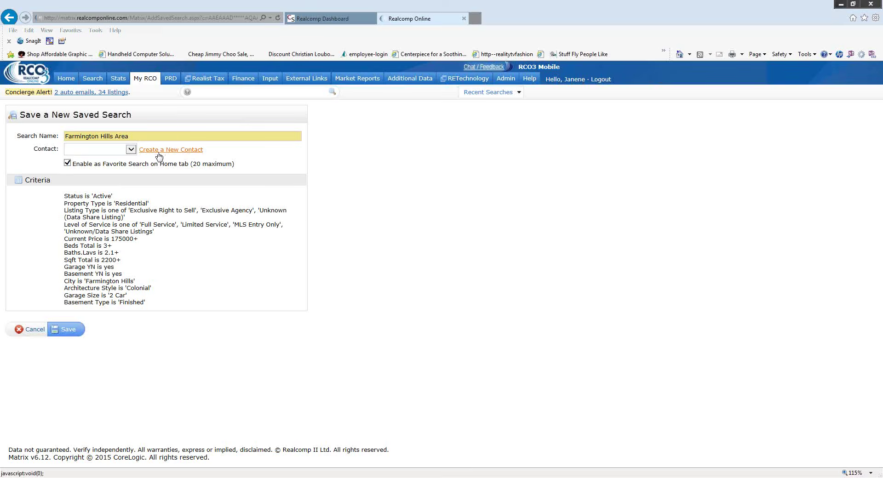
click(67, 330)
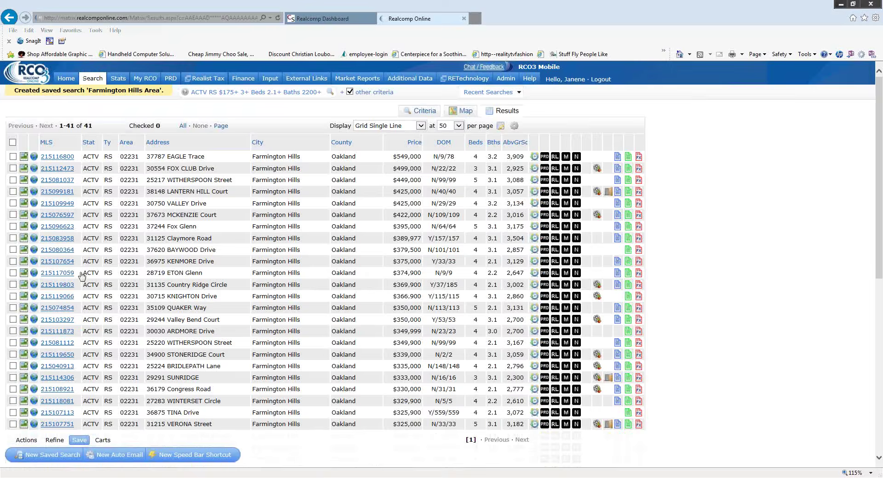
- Run the Farmington Hills Area favorite from Home, review its 41 listings, then return Home
click(67, 80)
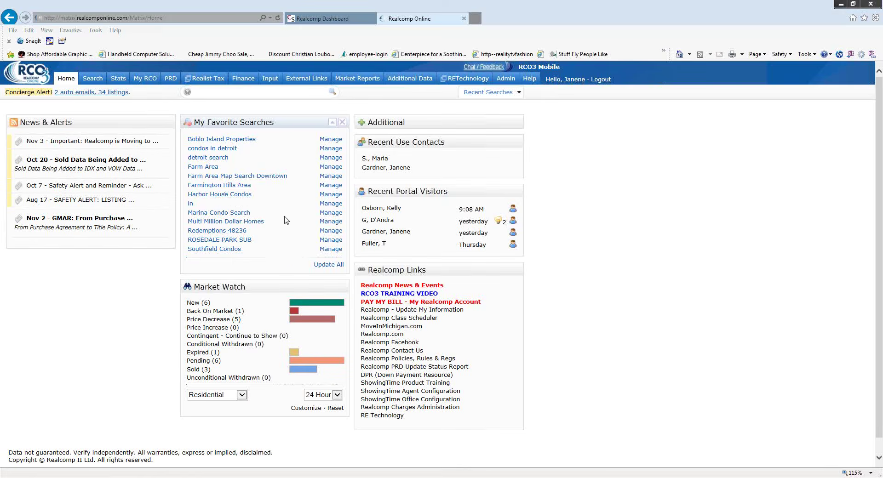
click(212, 186)
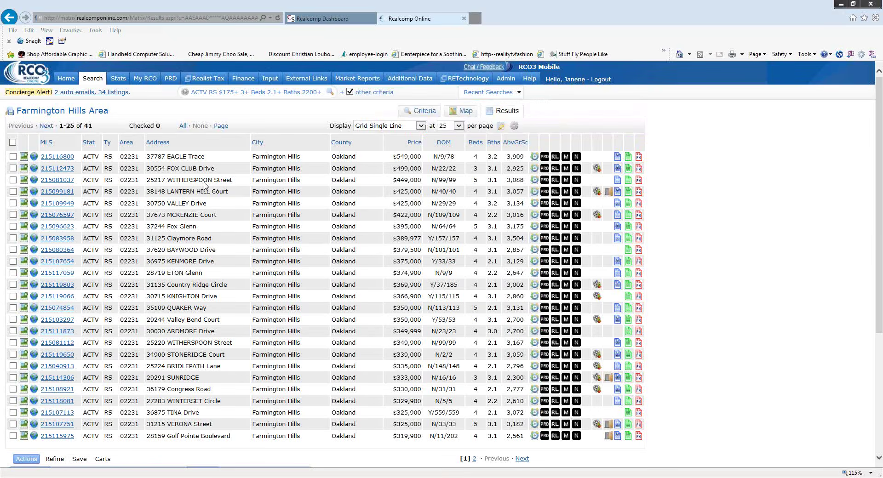
scroll(83, 285, down, 5)
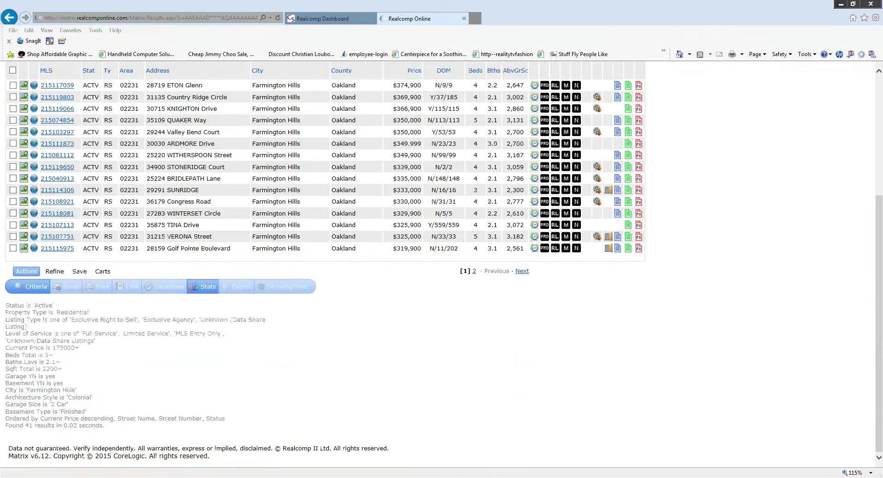
scroll(318, 377, up, 5)
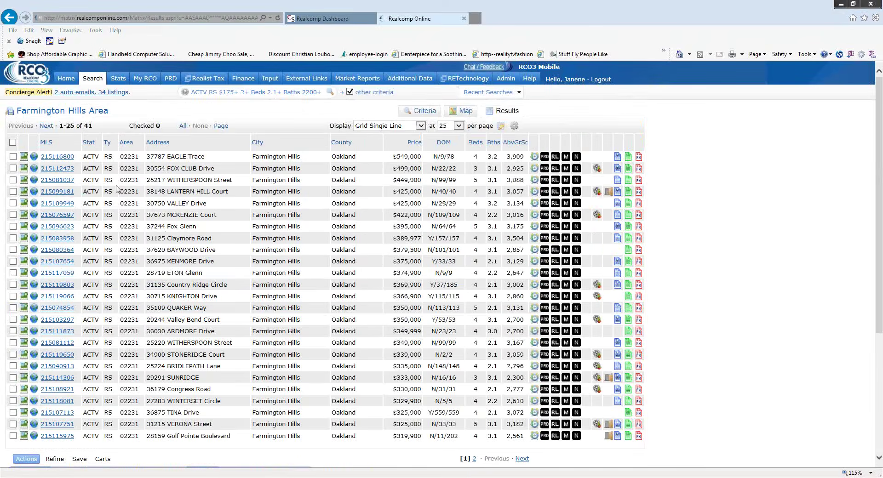
click(59, 86)
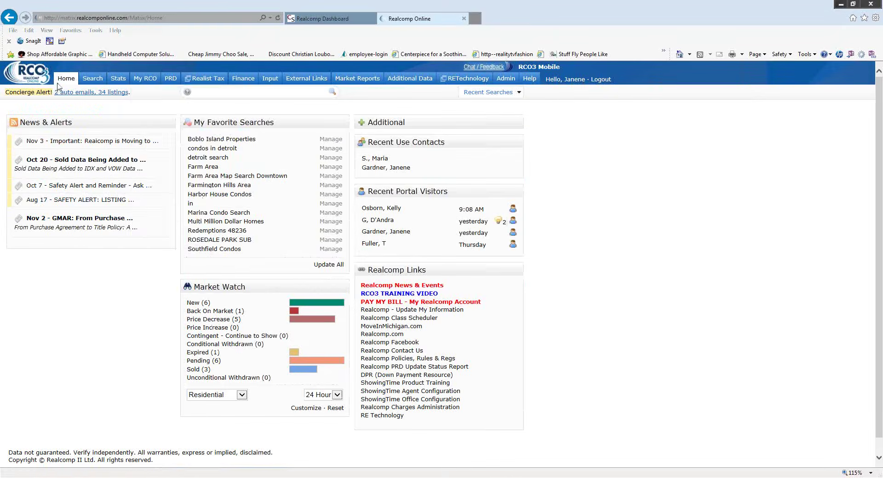
- Open the Farmington Hills Area search's criteria from My RCO > Saved Searches
mouse_move(146, 81)
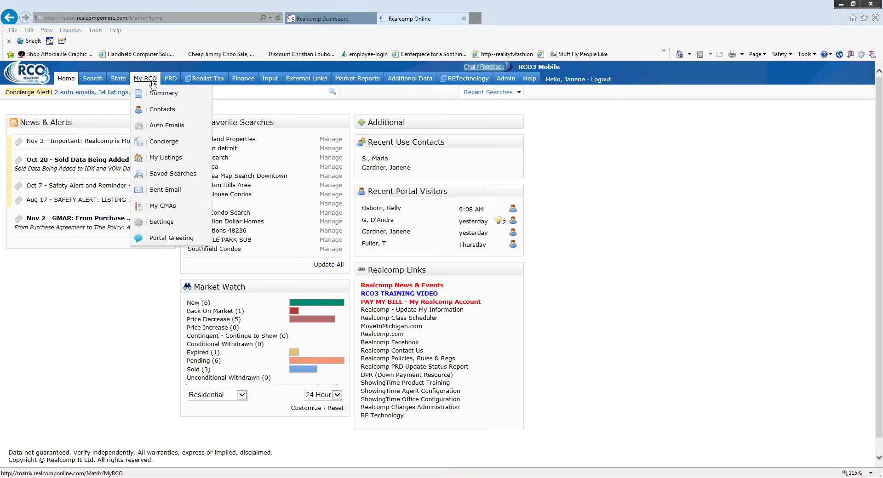
click(163, 180)
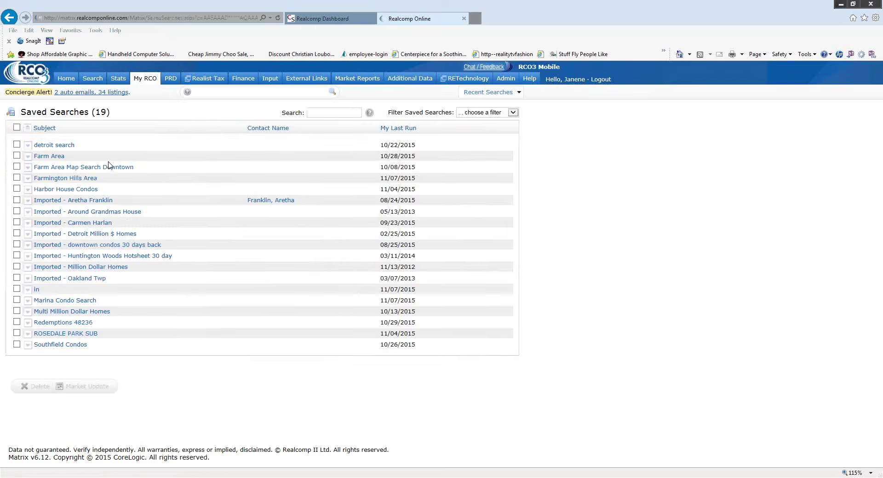
click(28, 179)
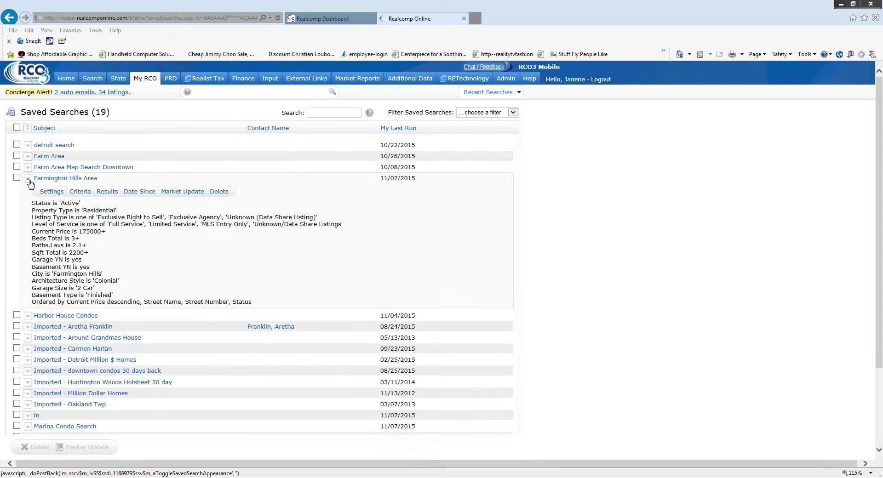
click(81, 193)
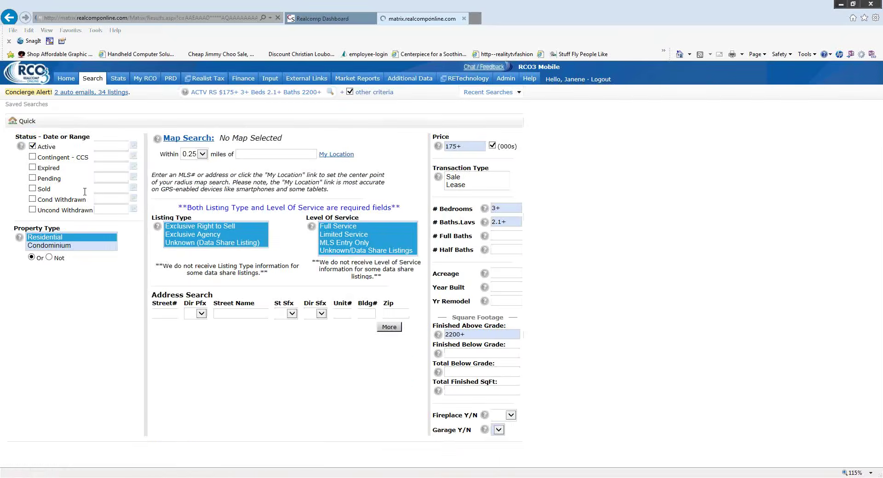
- Remove the 2 Car garage size requirement and save the updated search
scroll(422, 236, down, 5)
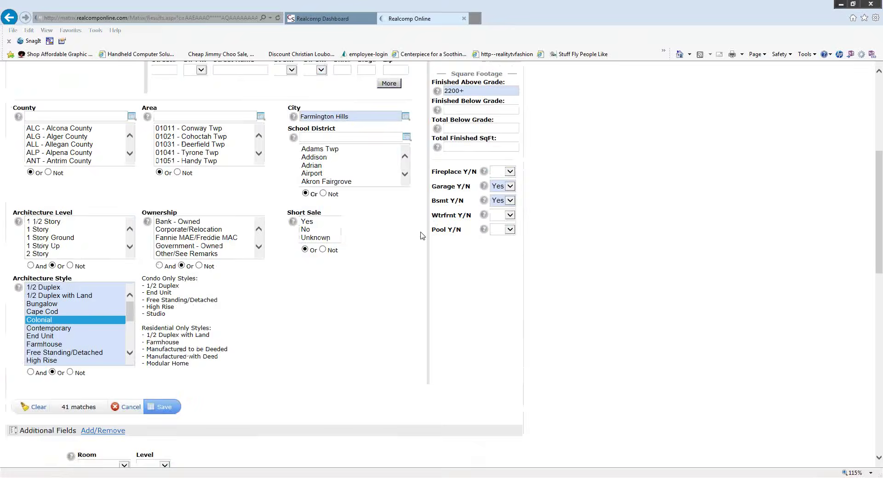
scroll(420, 257, down, 4)
scroll(419, 264, up, 5)
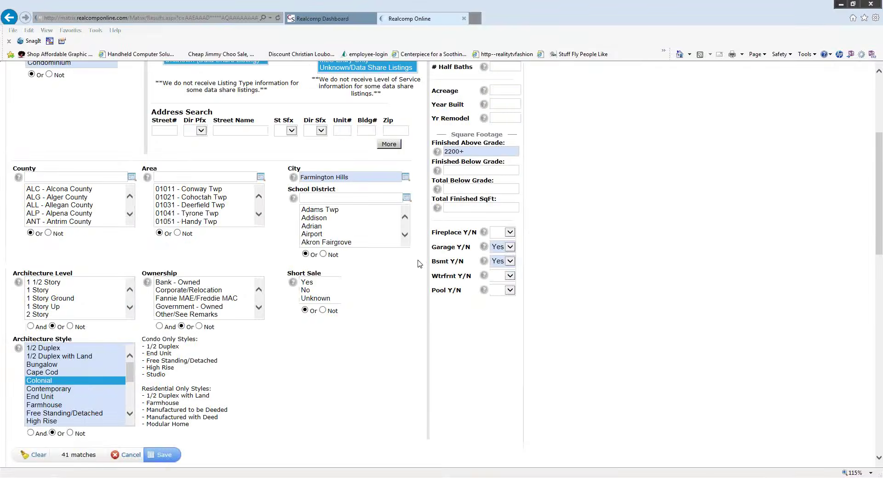
scroll(419, 263, down, 6)
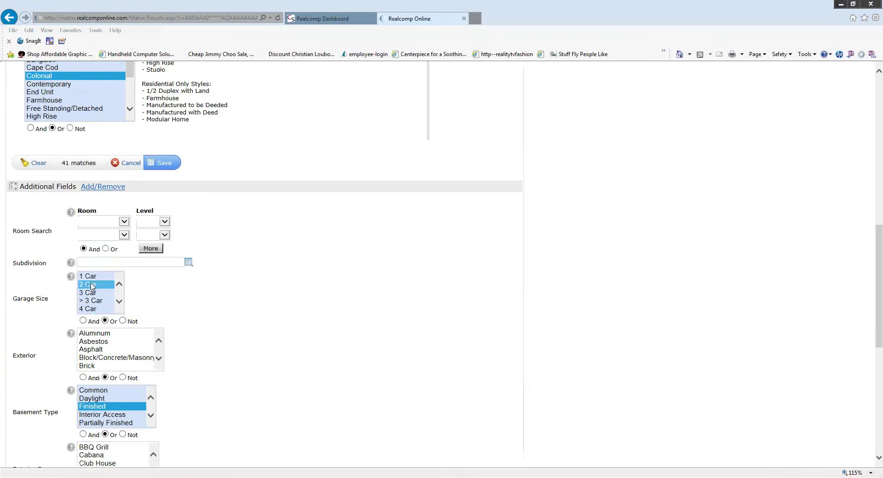
ctrl+click(92, 286)
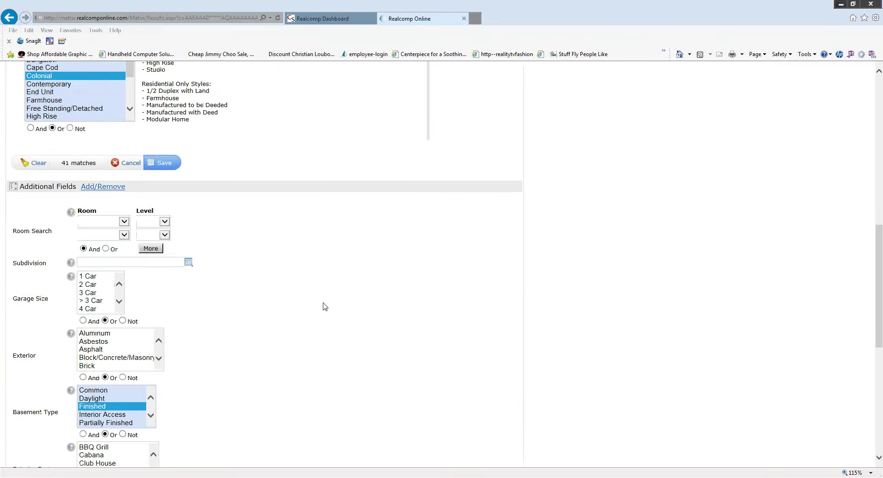
click(162, 165)
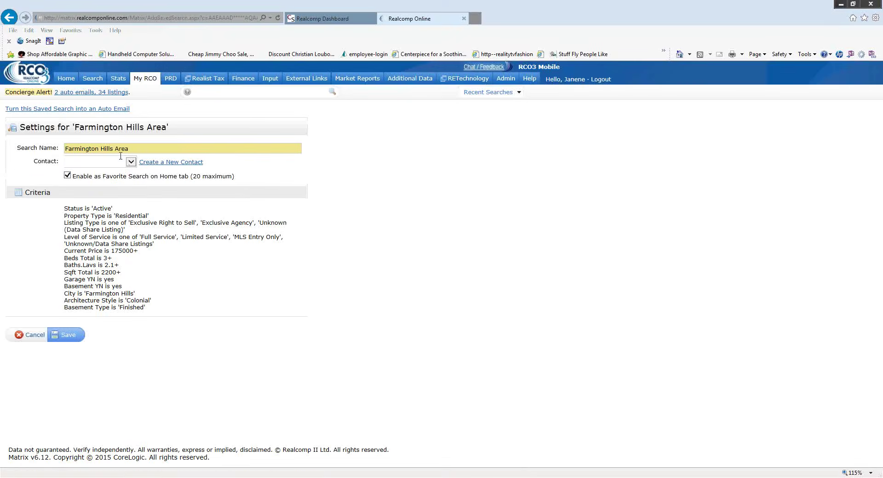
click(71, 344)
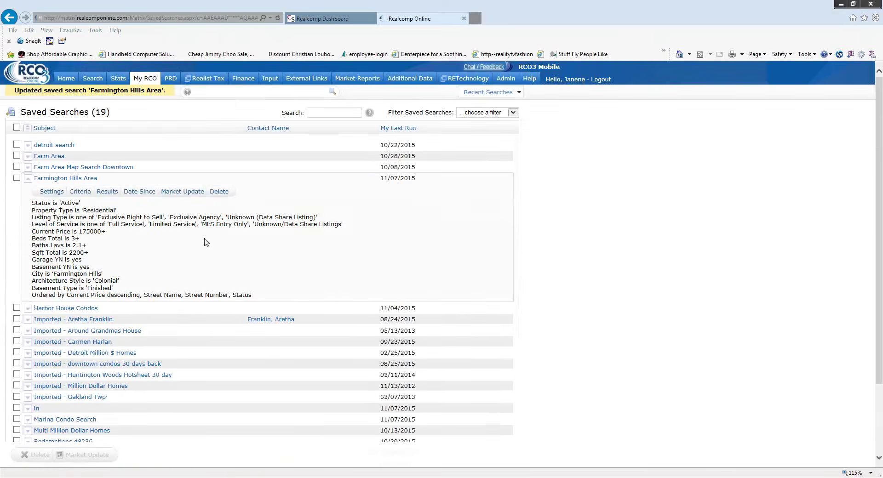
click(67, 80)
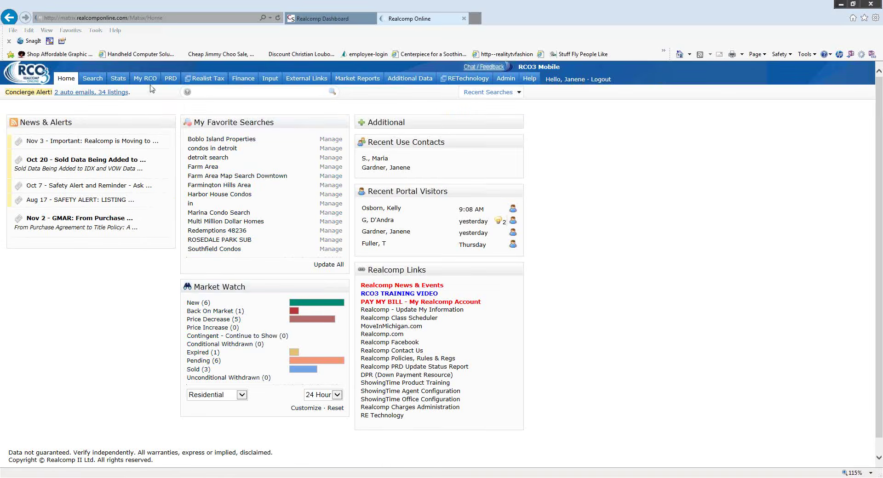
- Open a blank Residential Quick search from the Search menu
mouse_move(145, 79)
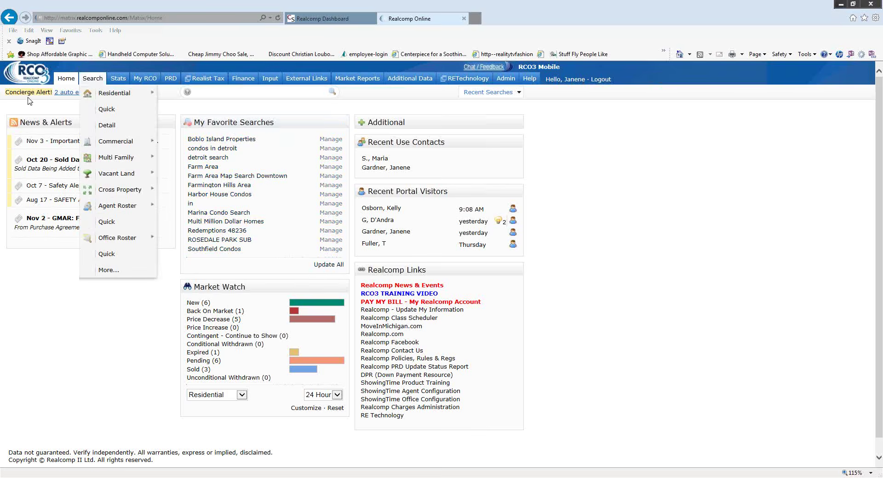
mouse_move(96, 84)
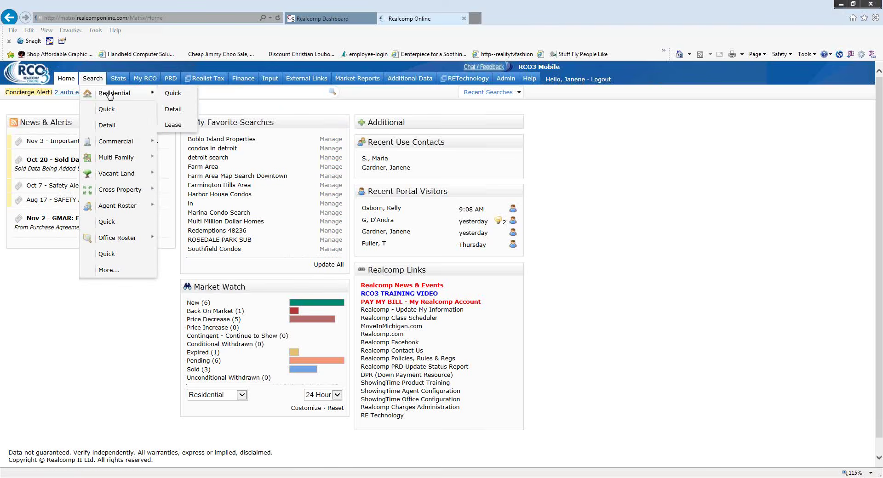
click(173, 93)
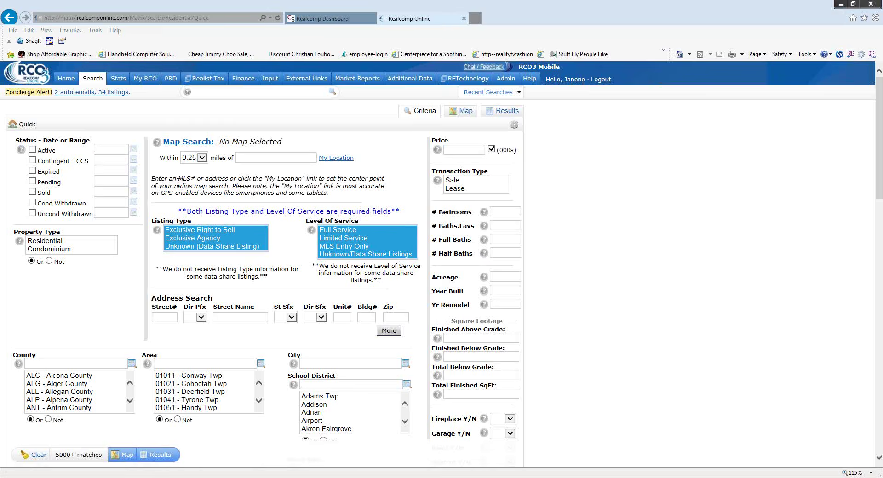
mouse_move(93, 81)
click(244, 157)
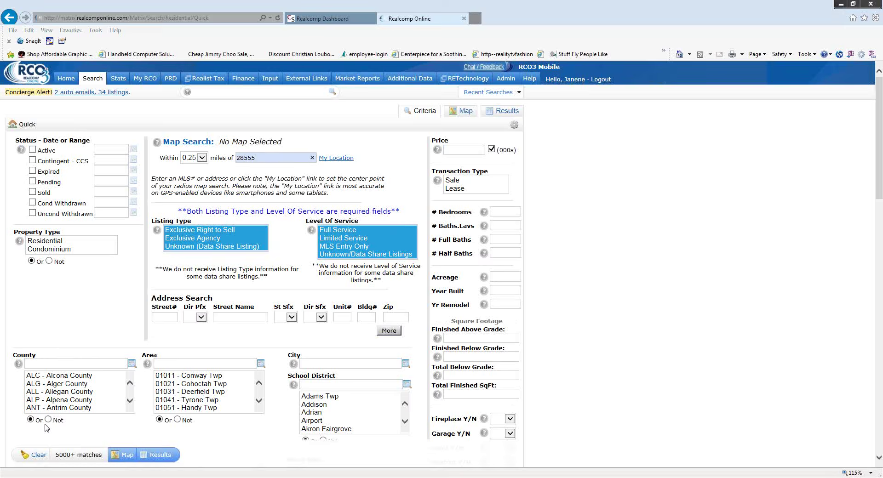
click(201, 157)
click(195, 178)
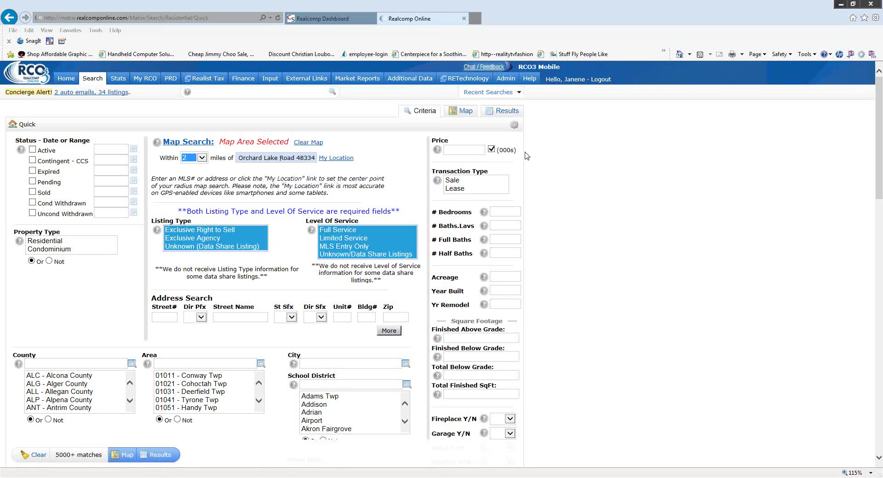
- Check the 2-mile search circle on the map, then return to the criteria form
click(466, 115)
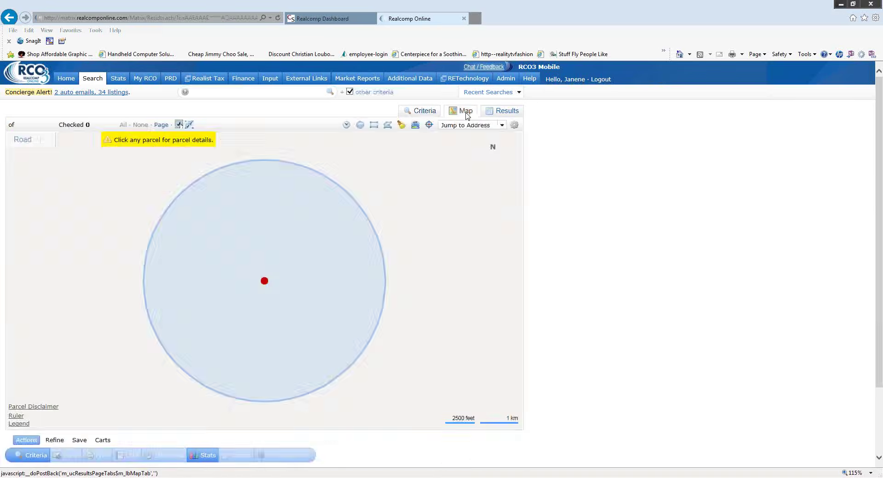
click(265, 281)
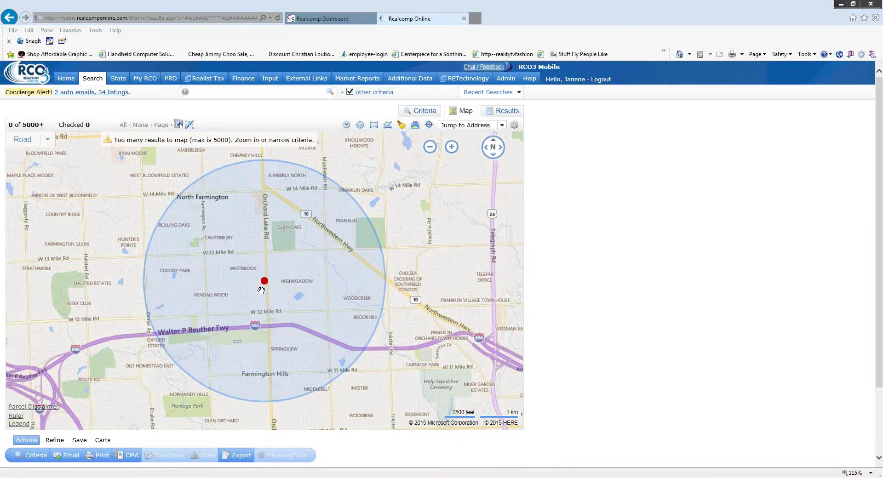
mouse_move(265, 291)
click(422, 112)
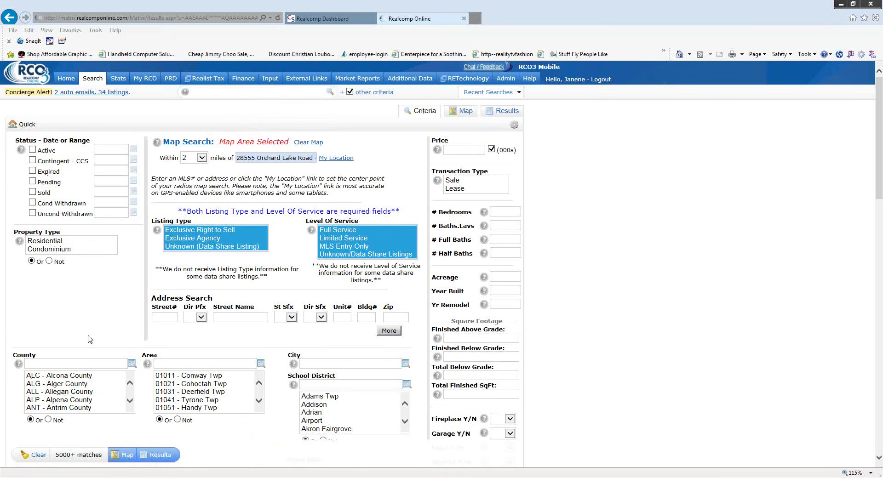
- Limit the search to active Condominium listings priced 1700-2500
click(33, 150)
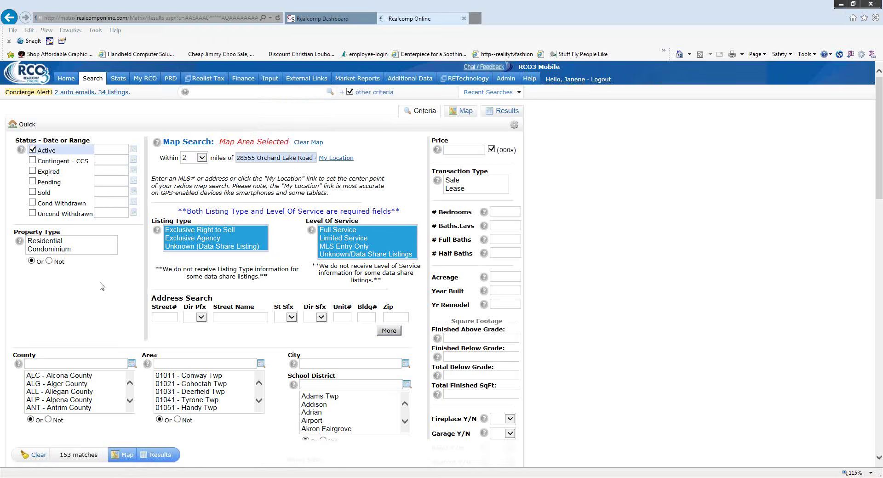
click(68, 250)
scroll(110, 303, down, 4)
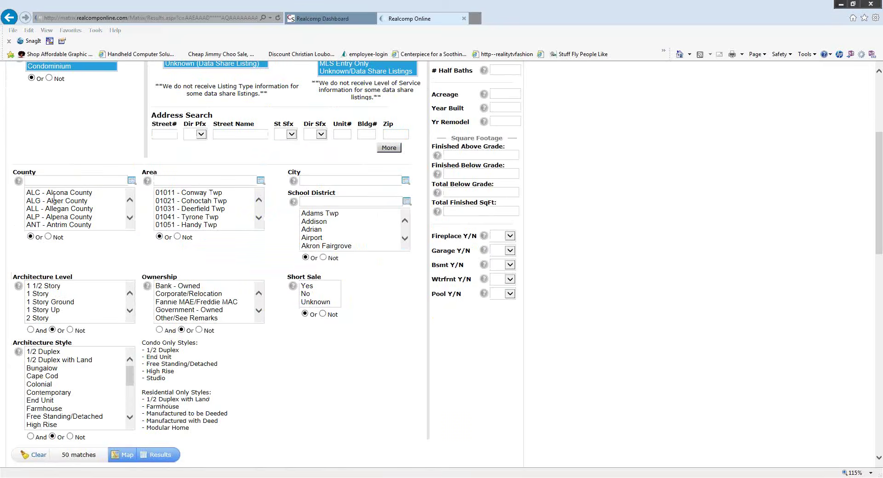
scroll(387, 297, down, 1)
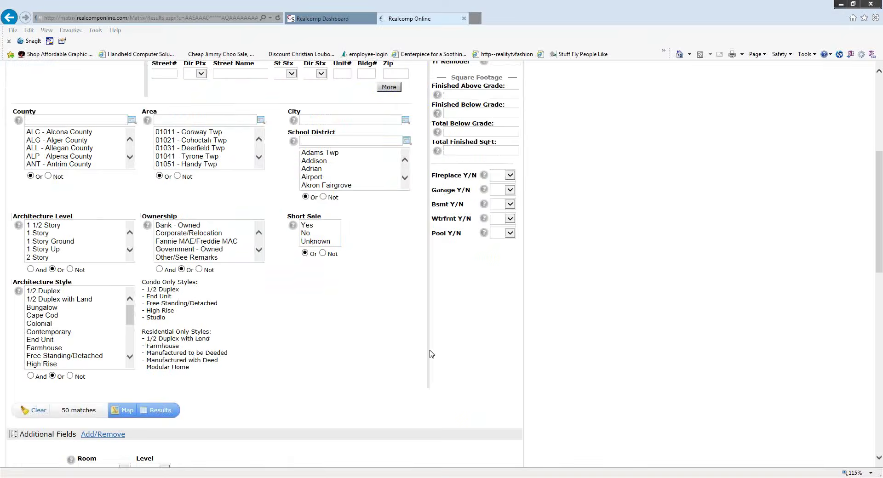
scroll(434, 354, up, 4)
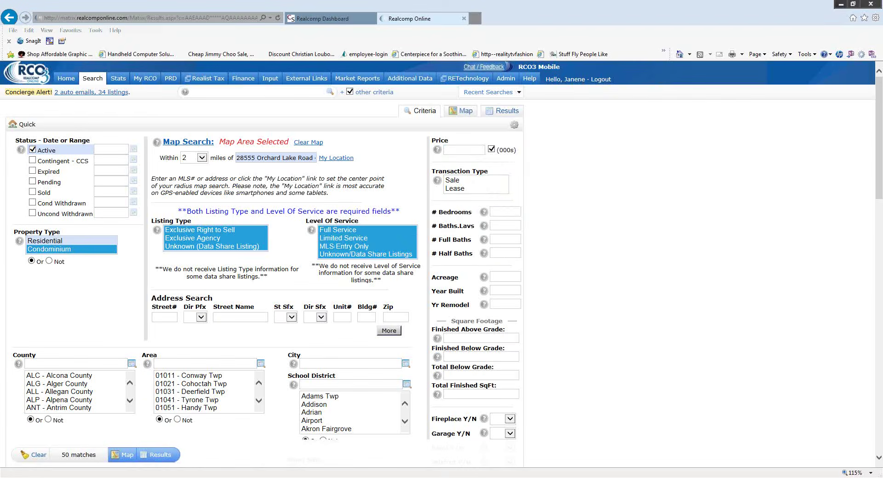
mouse_move(434, 184)
click(462, 152)
text(1.7-2.5)
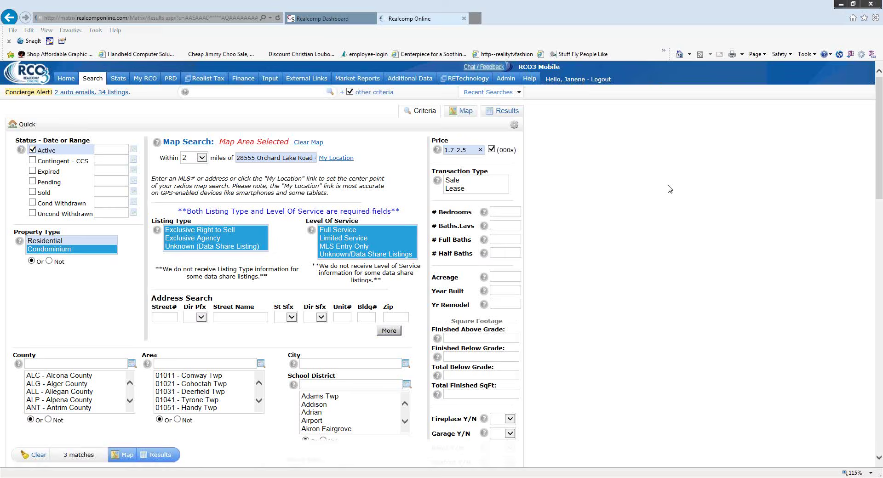
key(BackSpace)
key(BackSpace)
key(BackSpace)
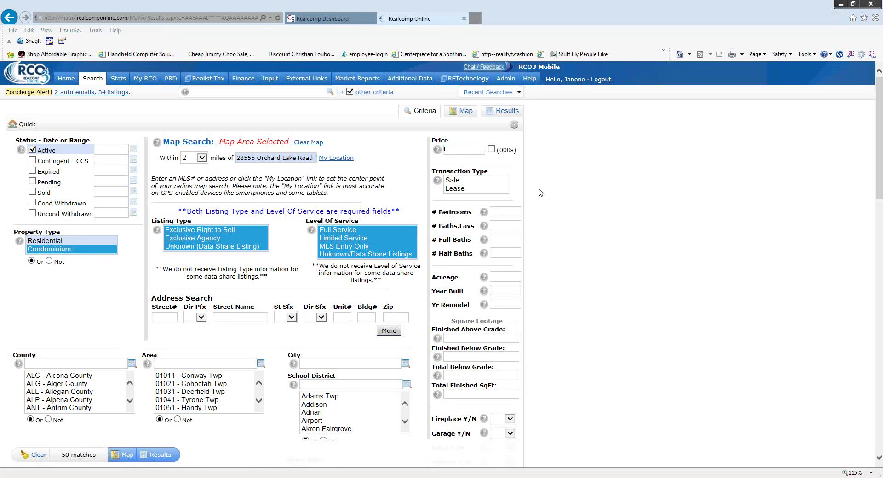
text(1700-)
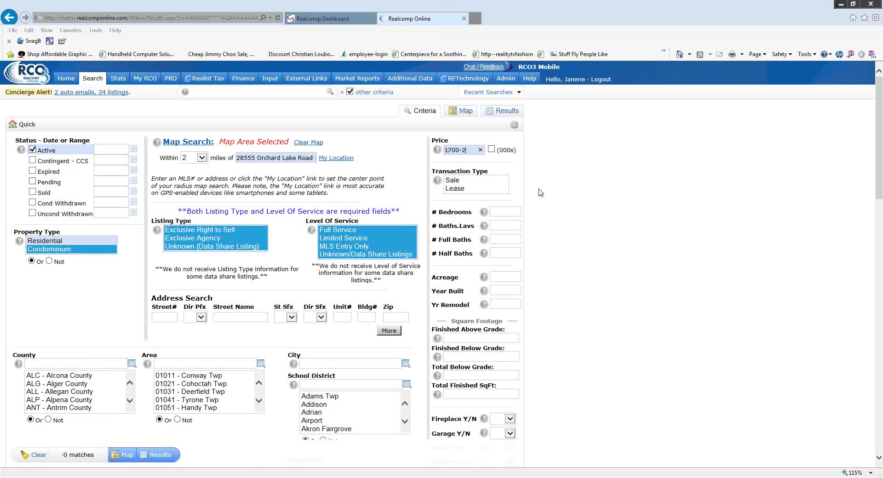
text(2500)
- Restrict to Lease with 2+ bedrooms, 1.1+ baths and 1100+ finished sq ft
click(459, 191)
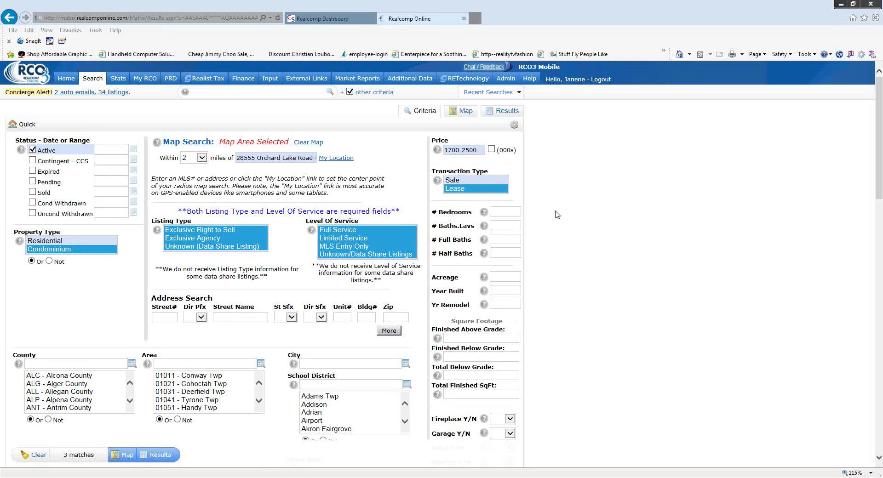
key(Tab)
text(2+)
key(Tab)
text(1)
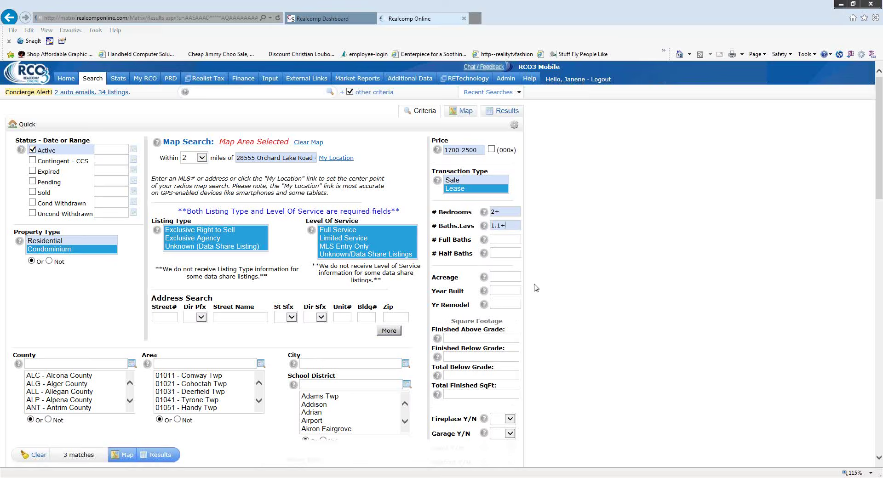
scroll(524, 286, down, 2)
scroll(471, 219, down, 2)
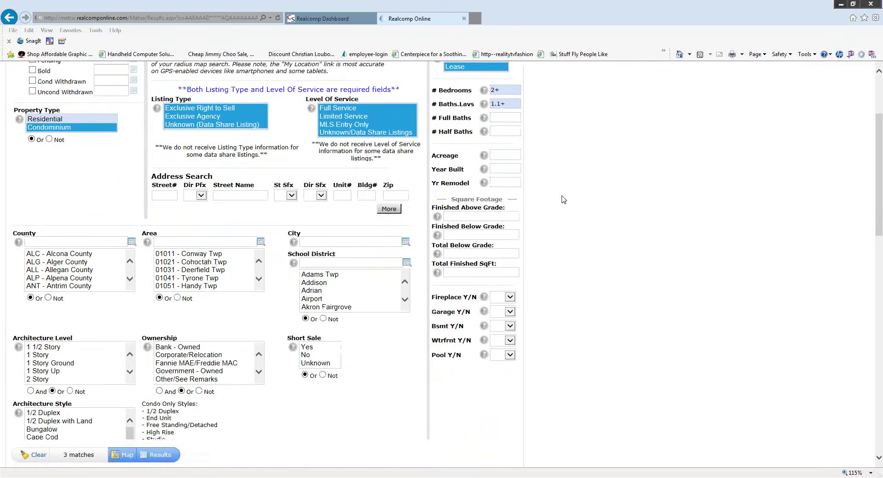
text(1,10)
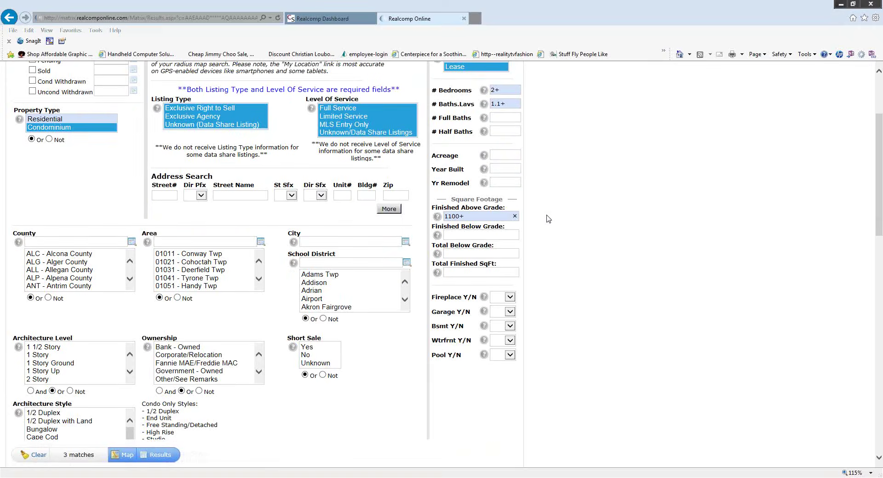
scroll(547, 218, down, 2)
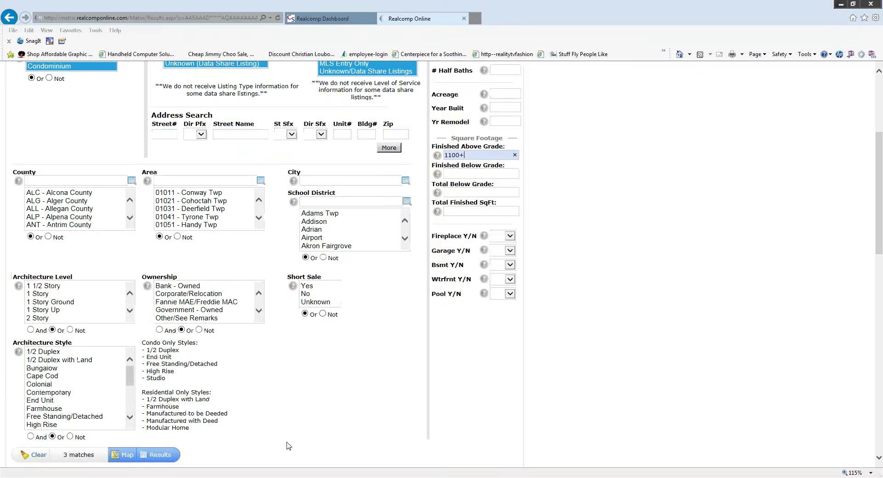
- Show the 3 condo lease matches in the Summary display
click(164, 457)
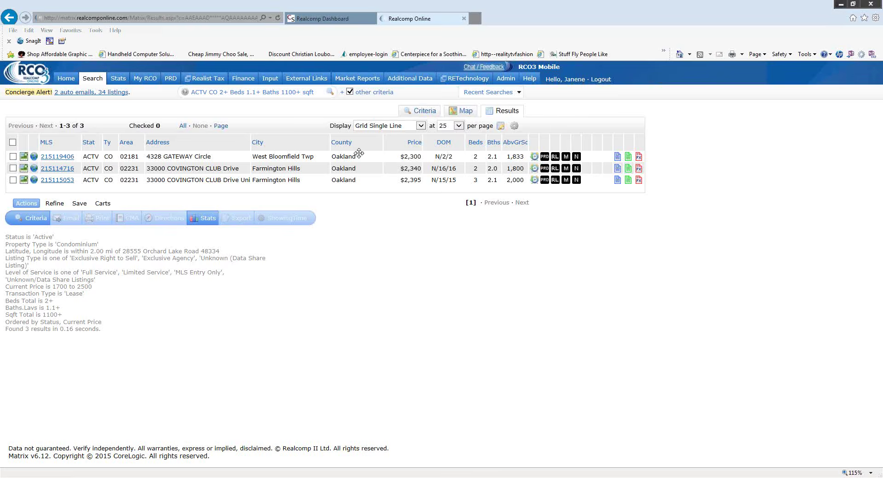
click(421, 129)
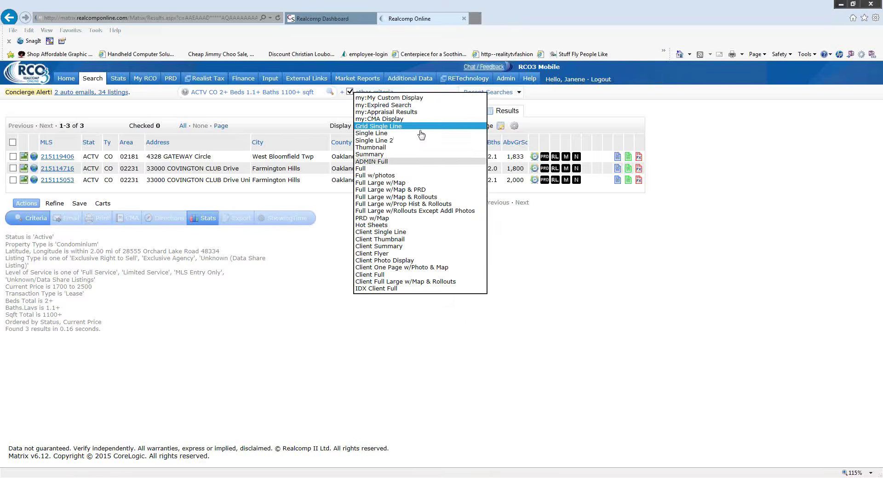
click(399, 154)
scroll(513, 289, down, 3)
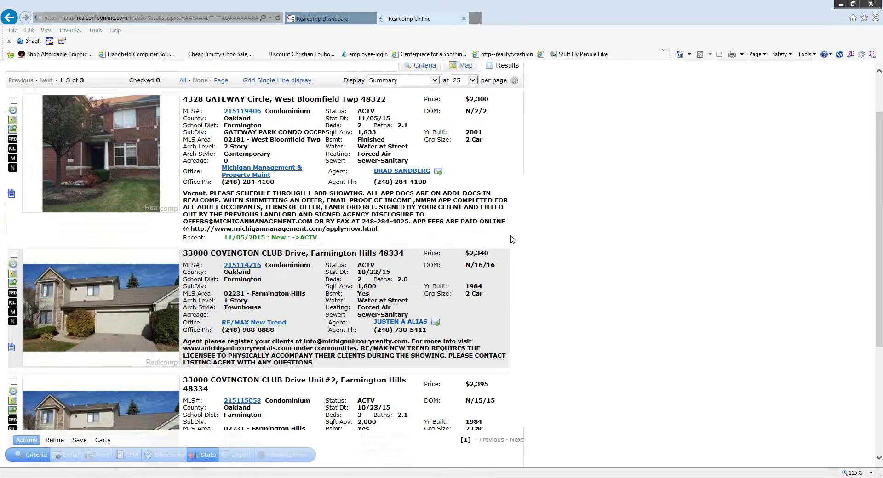
scroll(514, 246, up, 3)
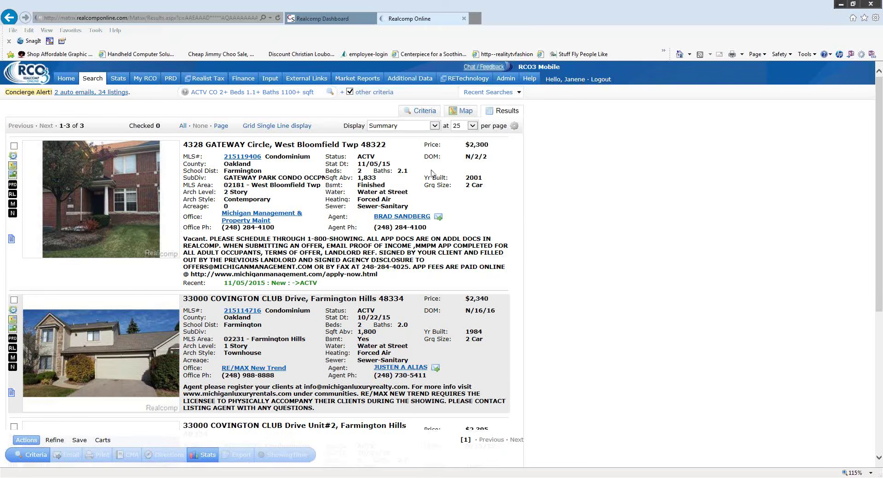
click(434, 126)
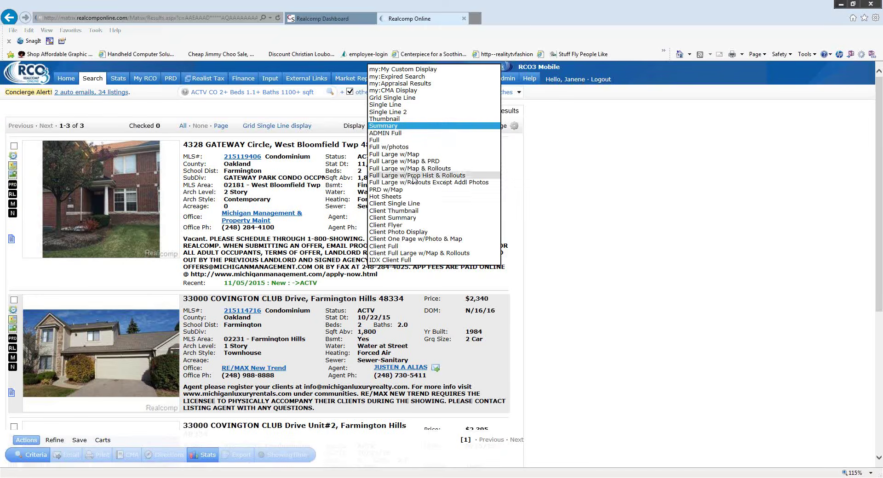
click(433, 169)
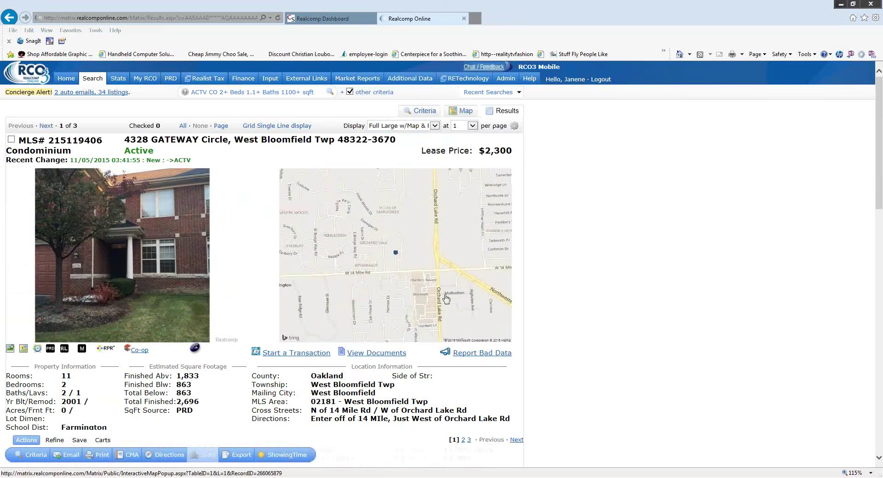
scroll(318, 264, down, 6)
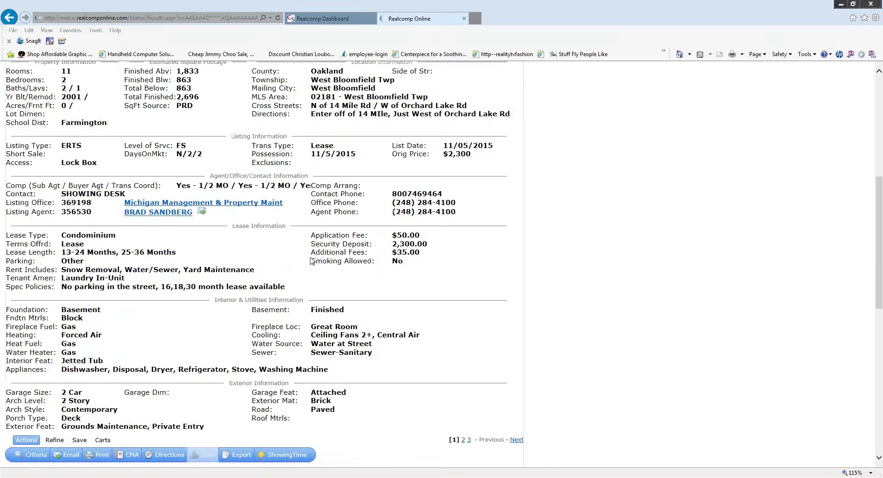
scroll(311, 261, down, 6)
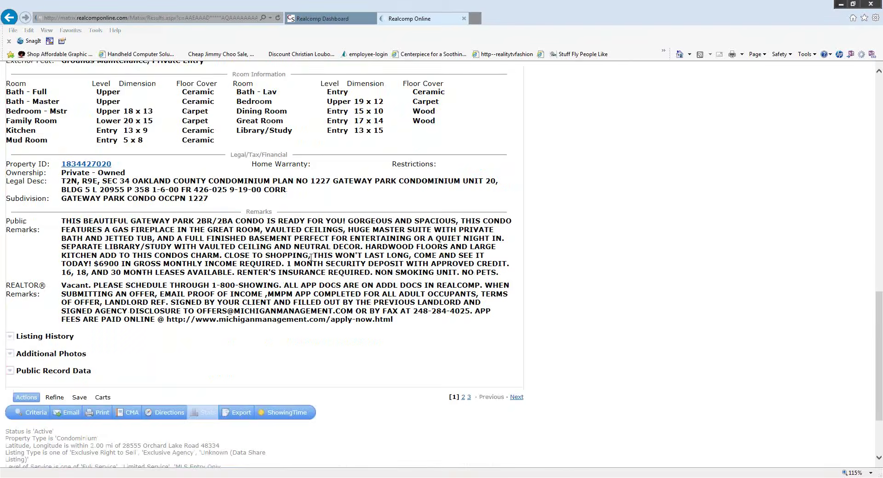
scroll(311, 259, down, 3)
click(10, 238)
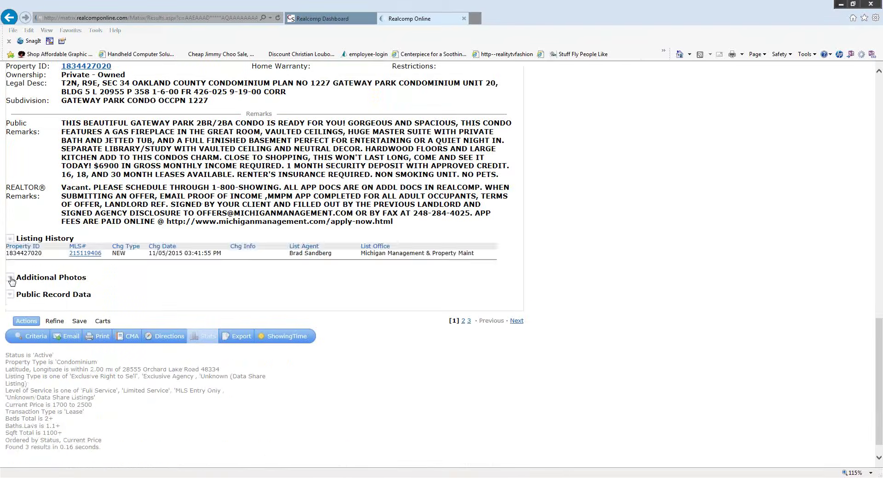
click(11, 278)
scroll(394, 301, down, 5)
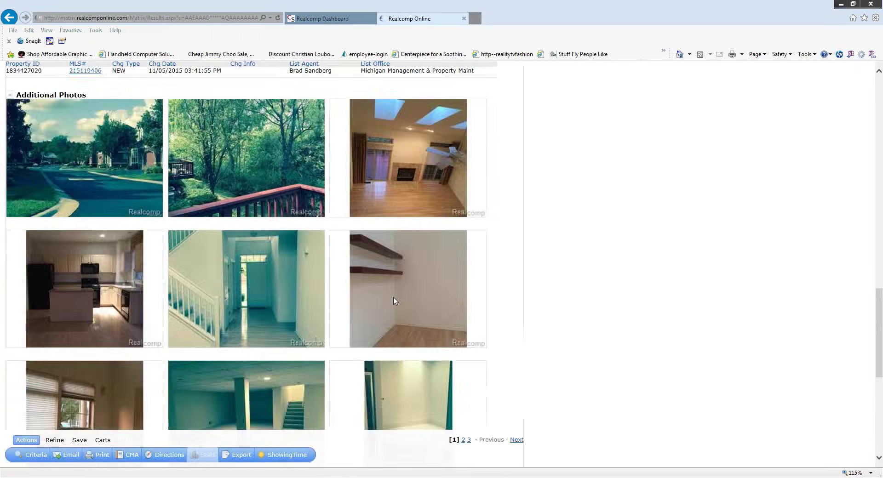
scroll(395, 301, down, 7)
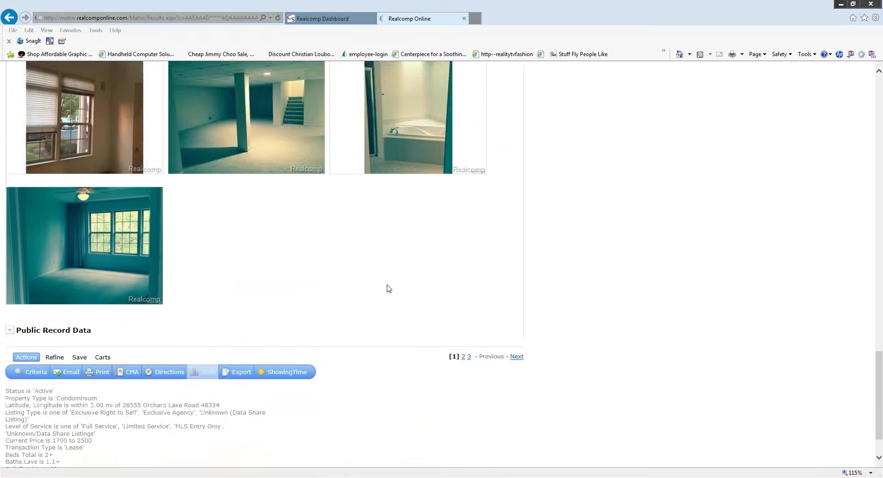
scroll(387, 288, down, 1)
click(9, 272)
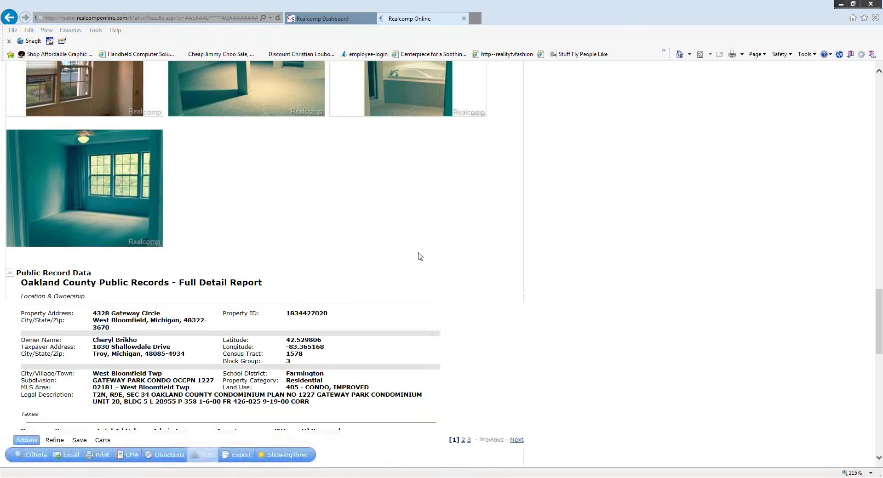
scroll(419, 257, down, 10)
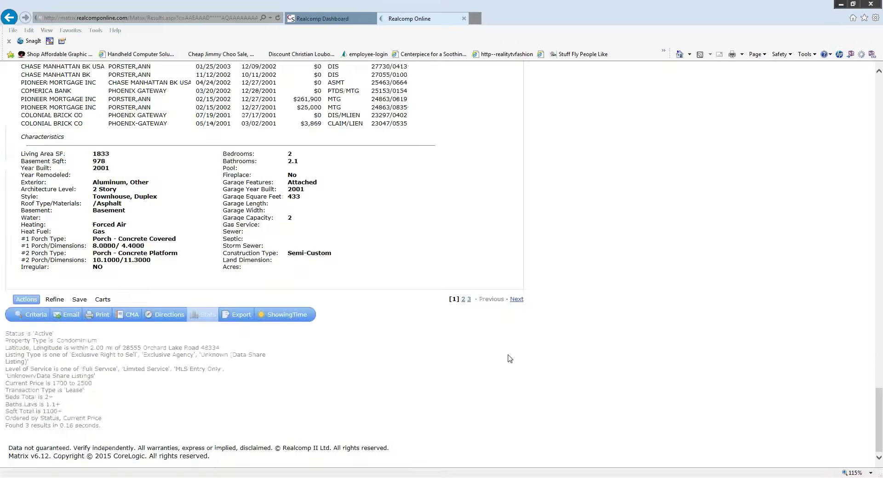
scroll(572, 351, up, 20)
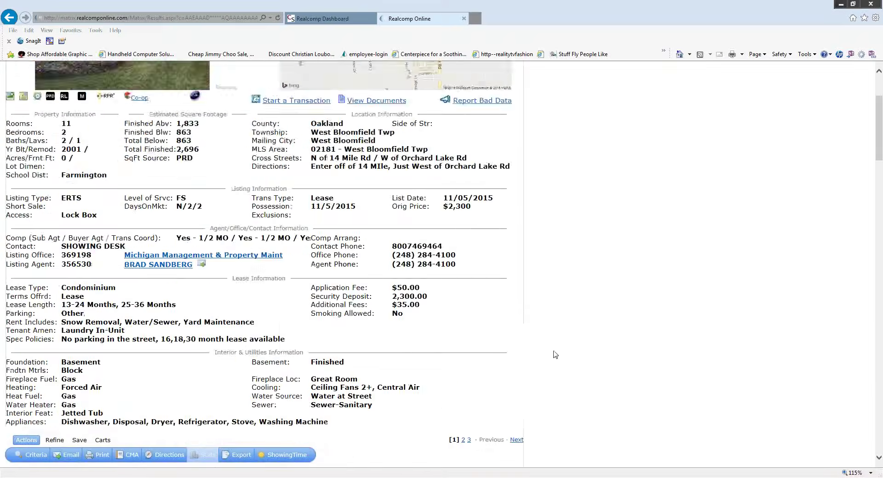
scroll(555, 355, up, 5)
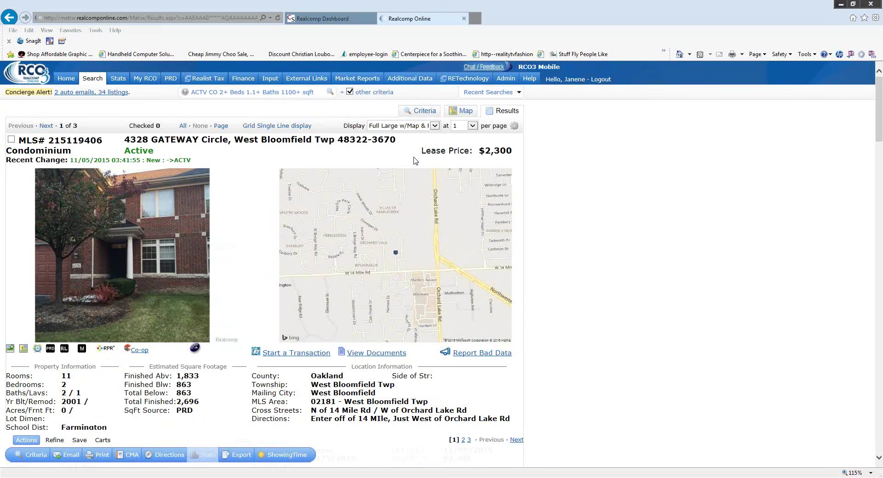
click(434, 126)
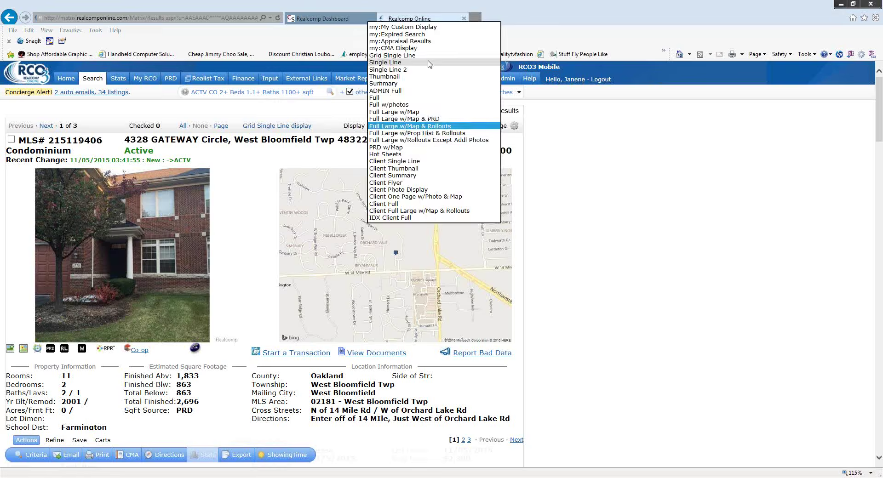
- Switch the three results to Grid Single Line, then show recent searches on the Home dashboard
click(288, 159)
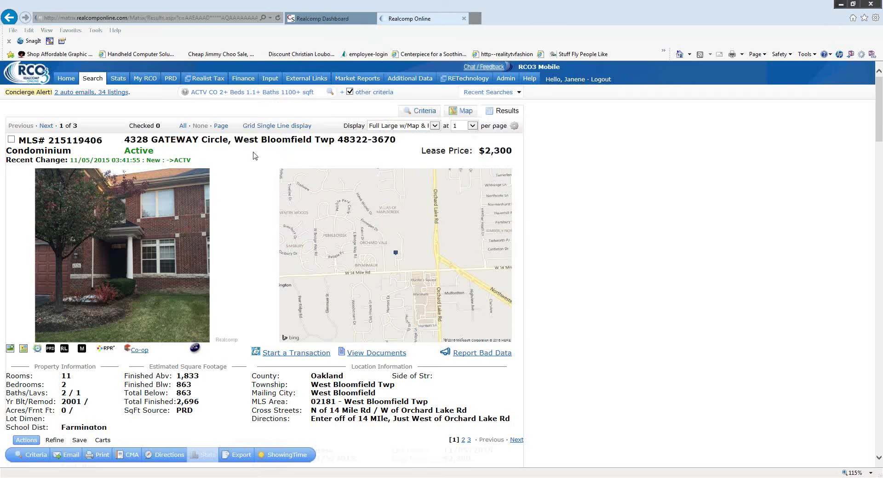
click(292, 134)
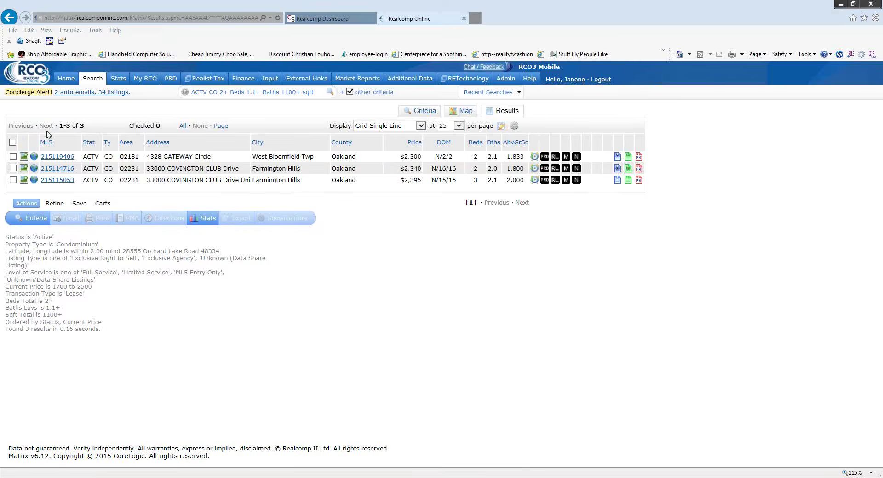
click(64, 81)
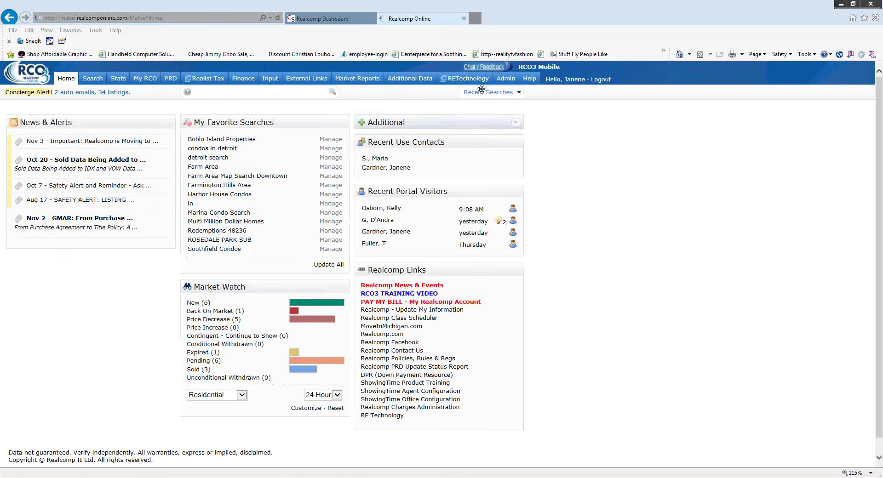
click(521, 93)
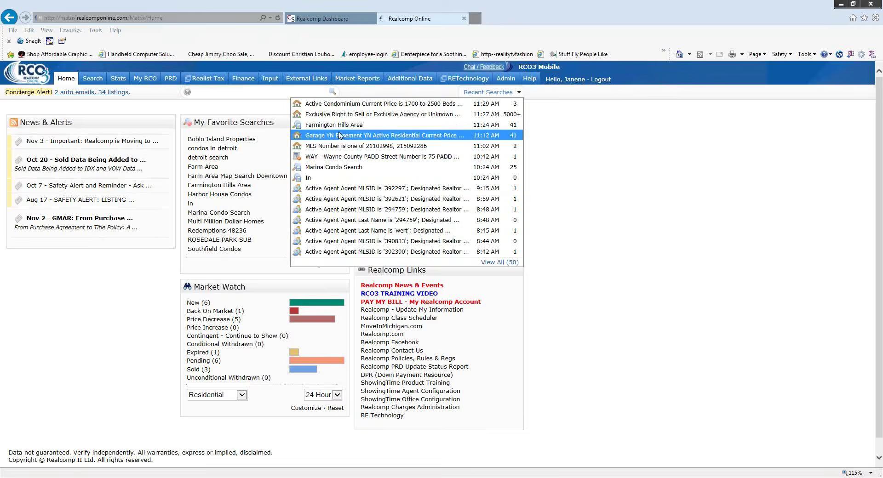
- Rerun Marina Condo Search and list its 25 condos in a single-line grid, 50 per page
click(361, 168)
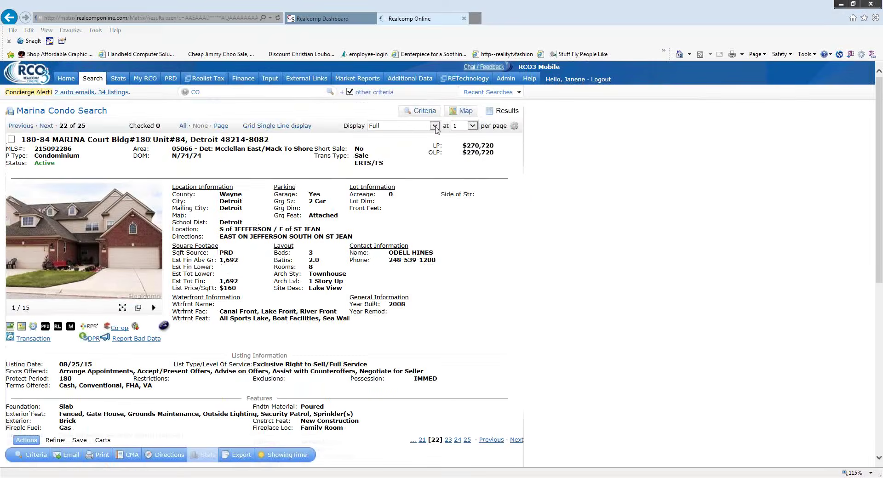
click(289, 126)
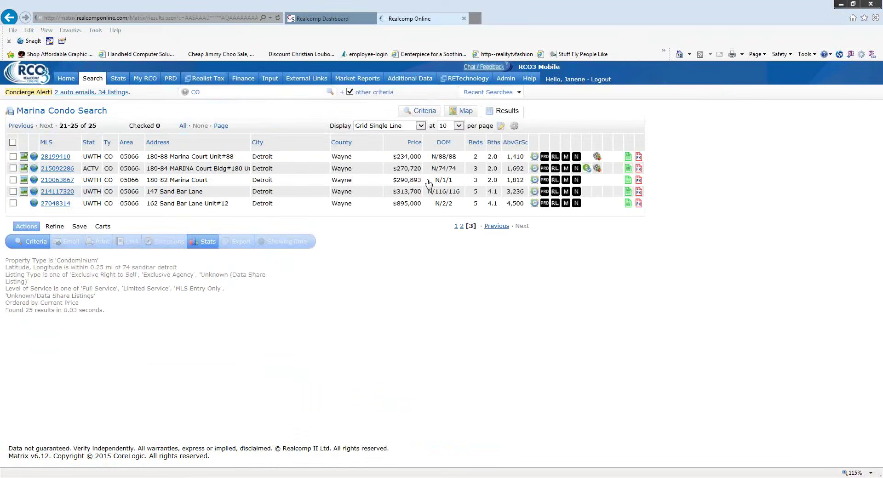
click(458, 125)
click(457, 146)
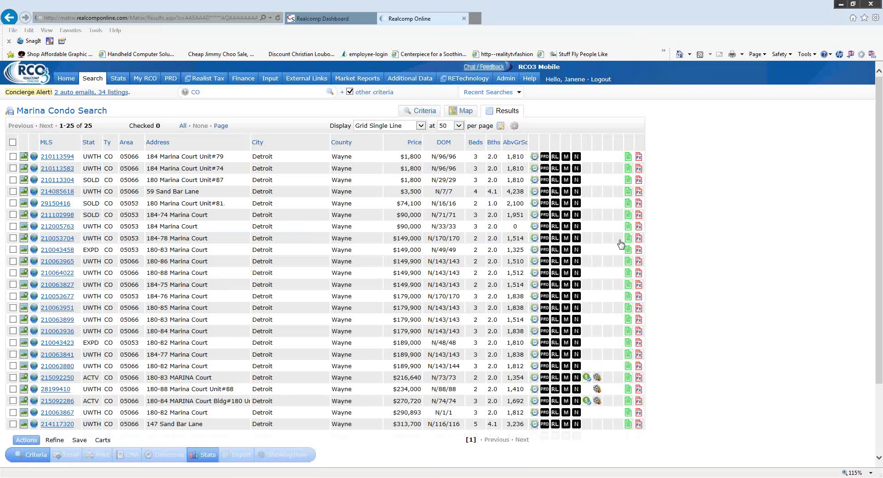
click(65, 78)
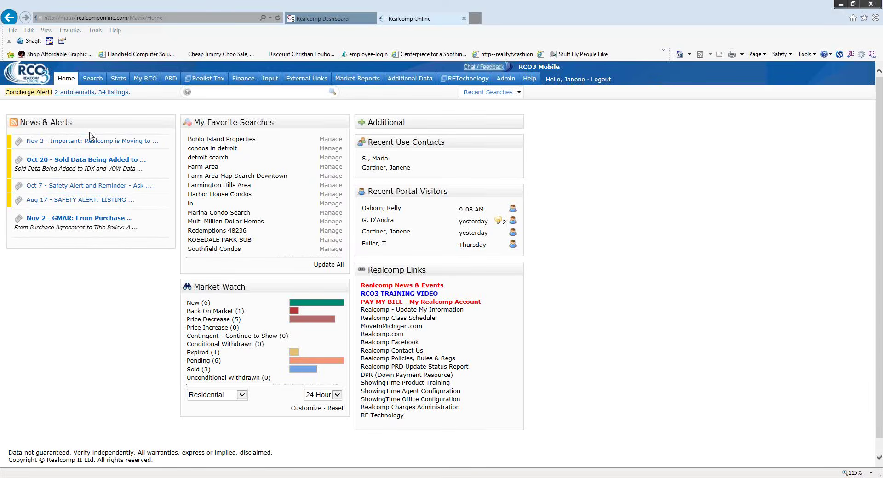
- Display the Search menu with its search-type submenus
mouse_move(93, 79)
mouse_move(115, 93)
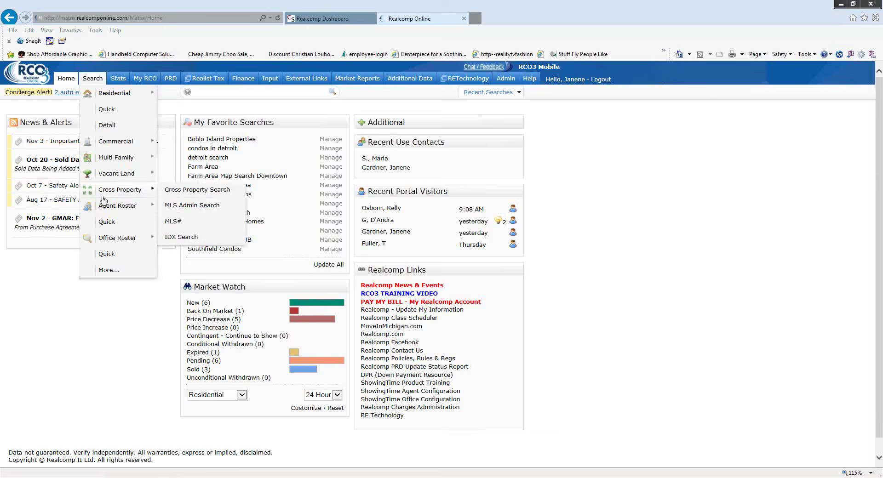
- Run a Quick agent roster search for last name mc* and first name de*, listing 7 agents
mouse_move(105, 209)
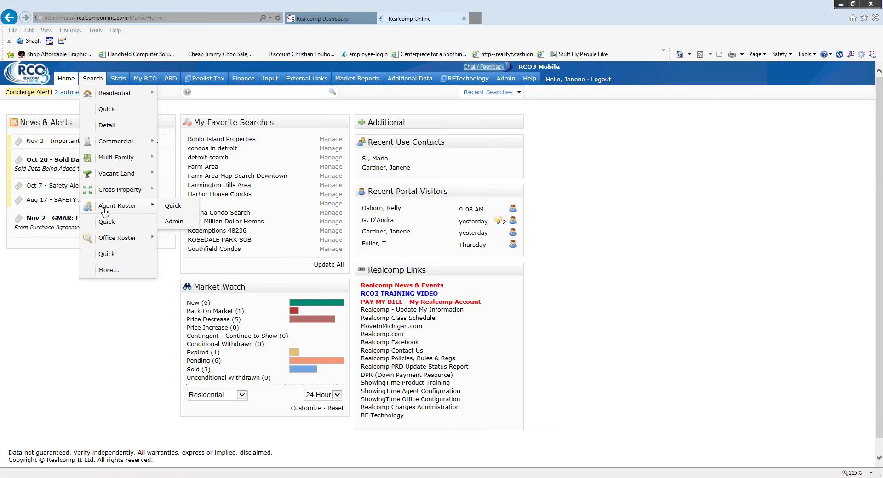
click(107, 222)
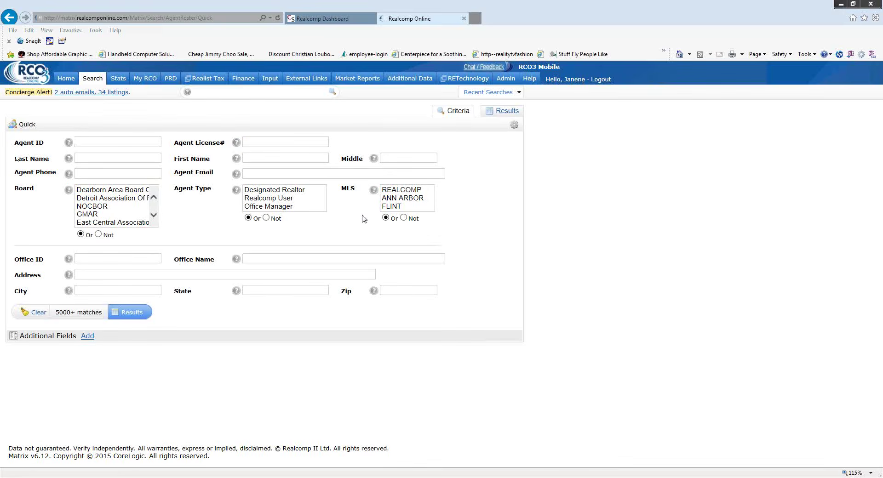
text(mc*)
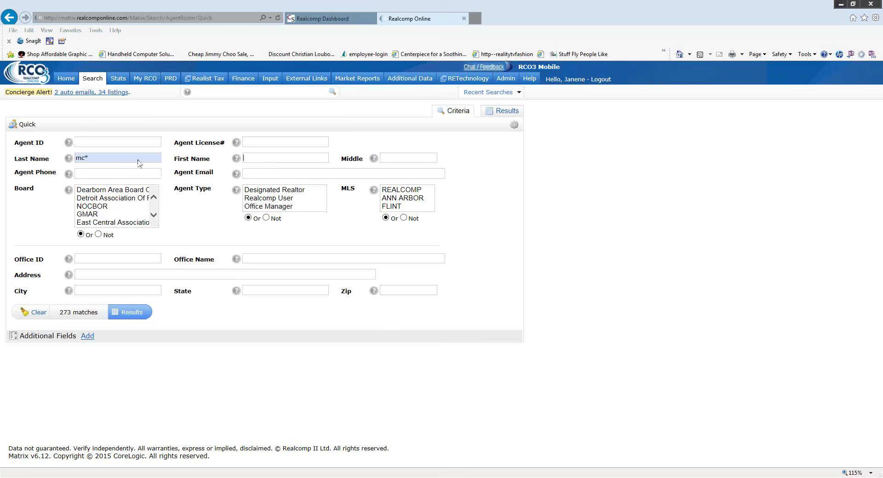
key(Tab)
text(de)
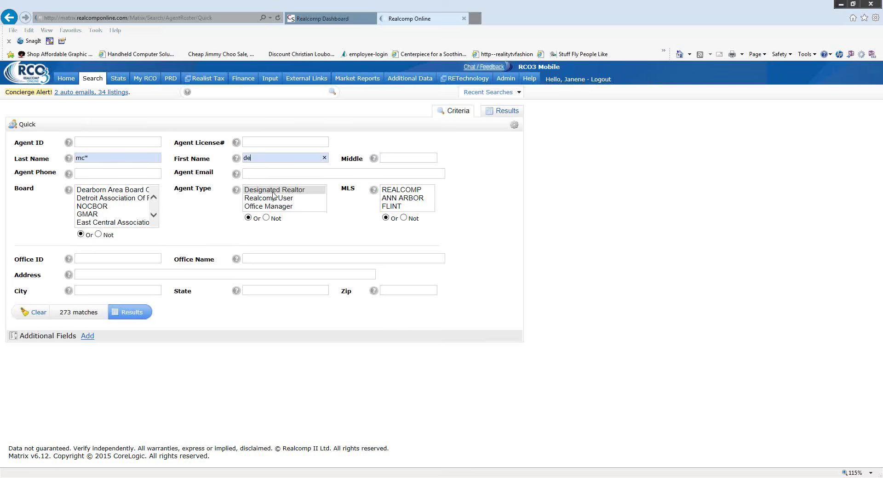
text(*)
click(80, 161)
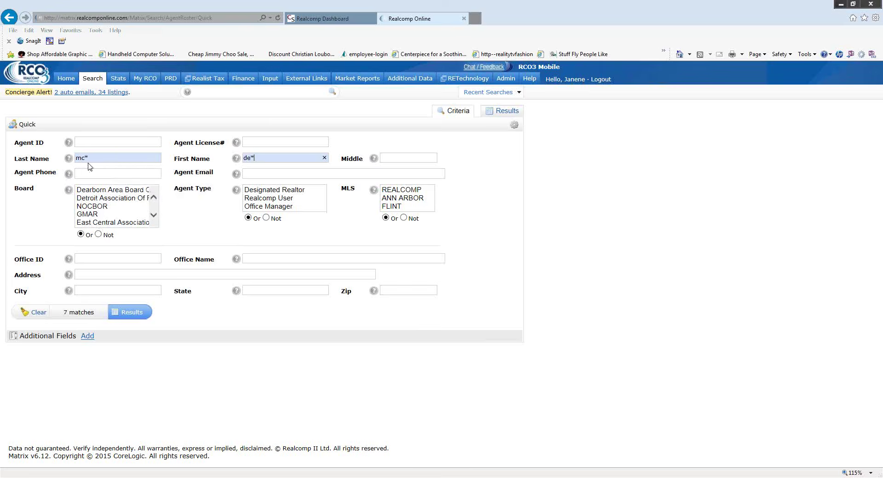
click(251, 158)
click(133, 312)
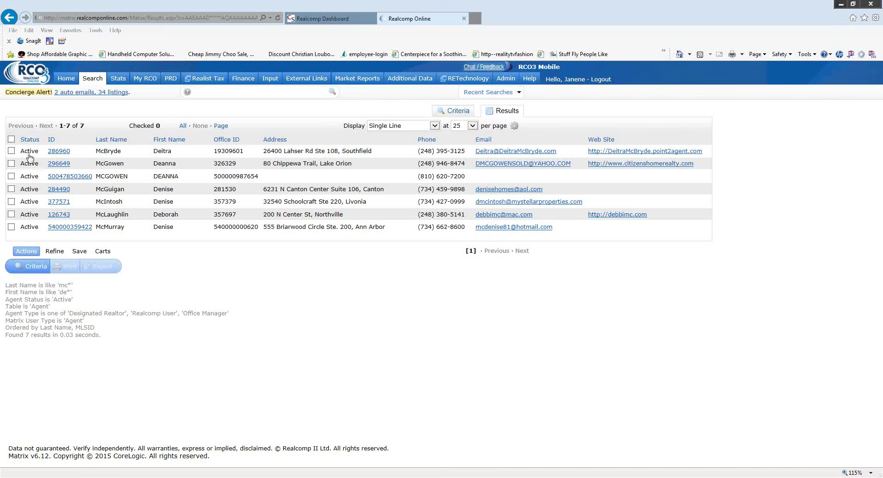
- Open the first listed agent's Full display record
click(59, 151)
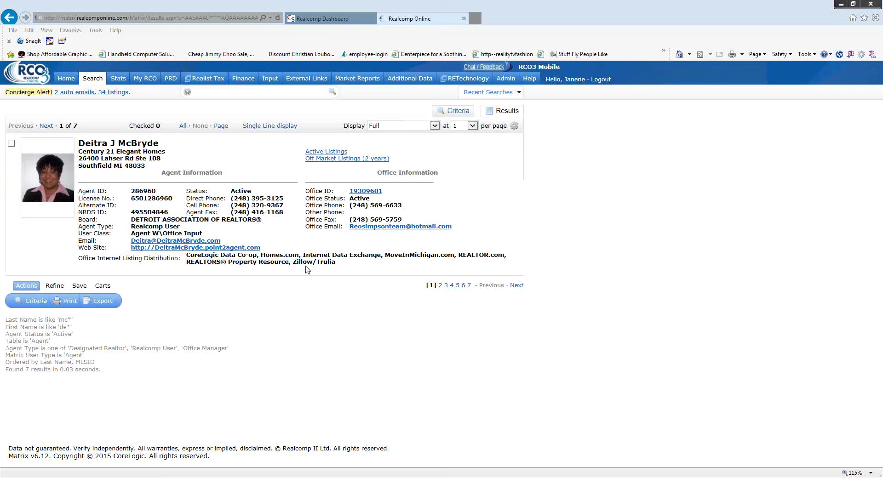
- Return to the Home dashboard
click(66, 79)
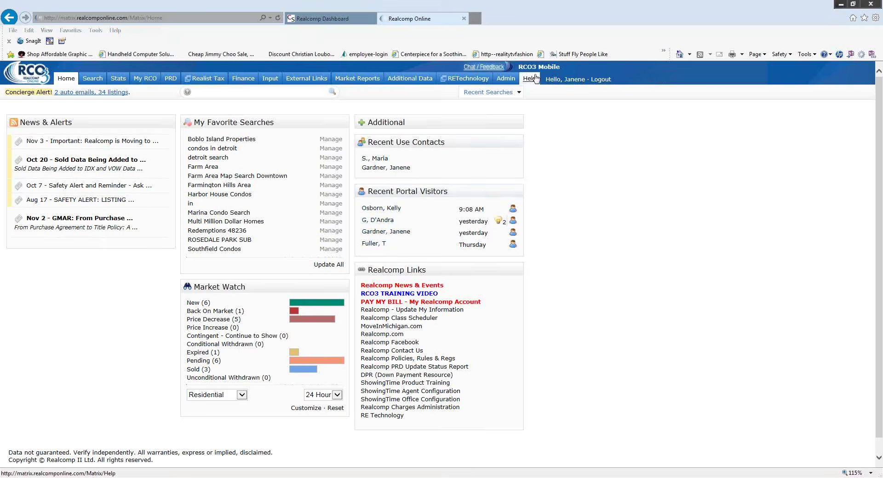
click(535, 79)
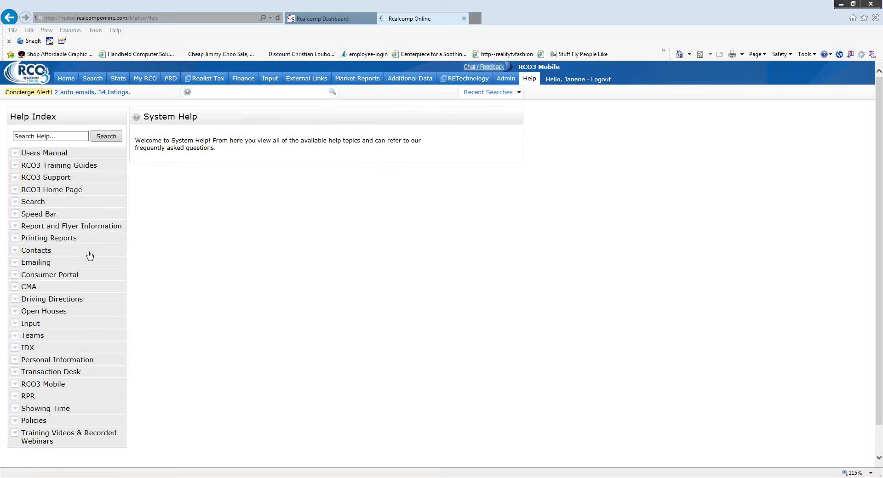
scroll(87, 253, down, 1)
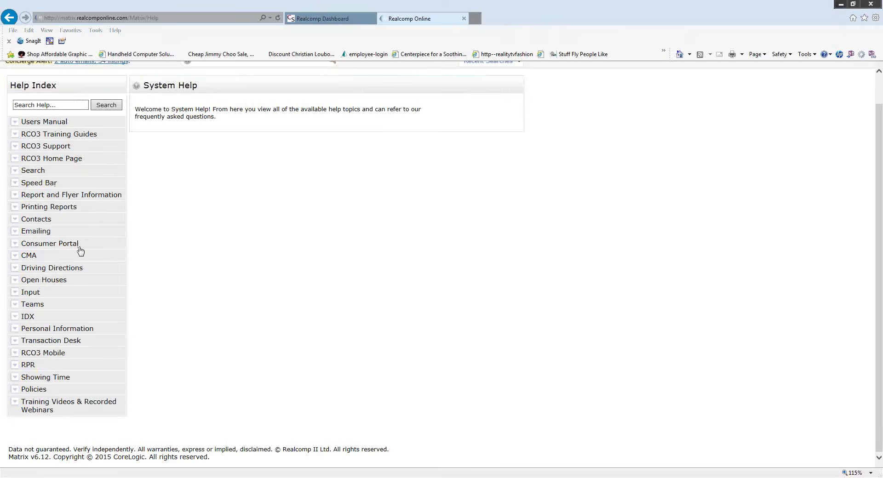
click(15, 403)
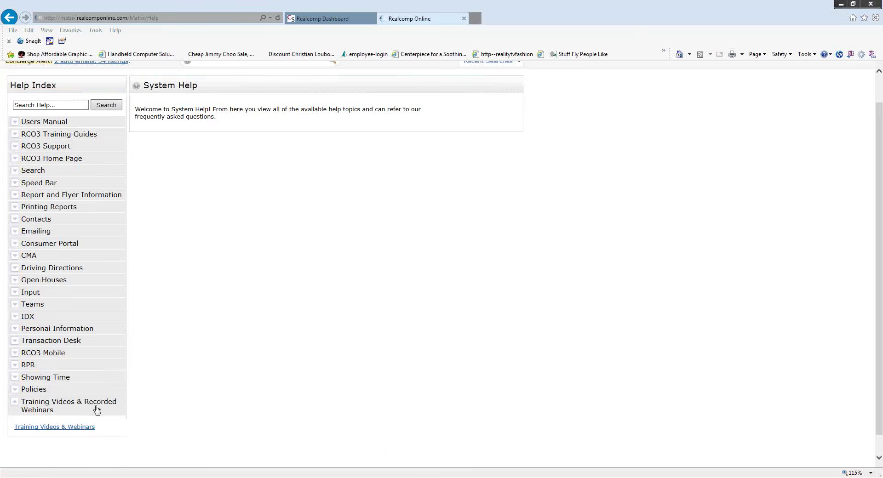
click(50, 428)
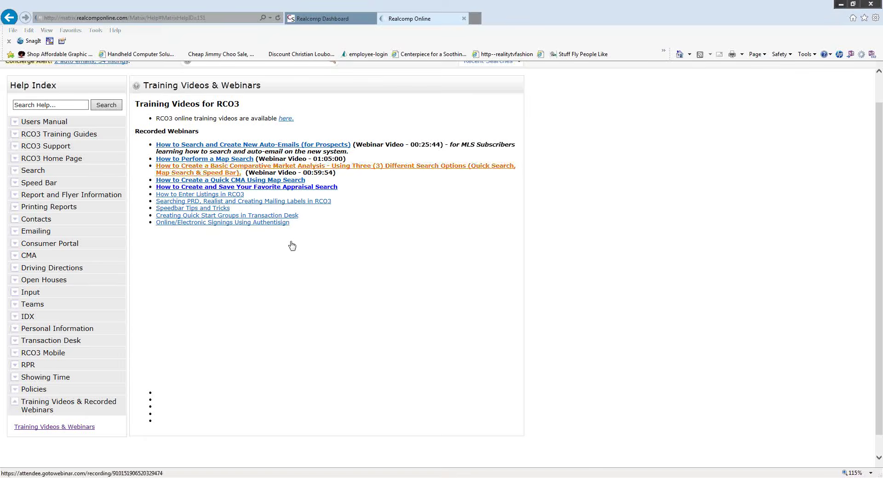
scroll(291, 243, up, 1)
click(67, 81)
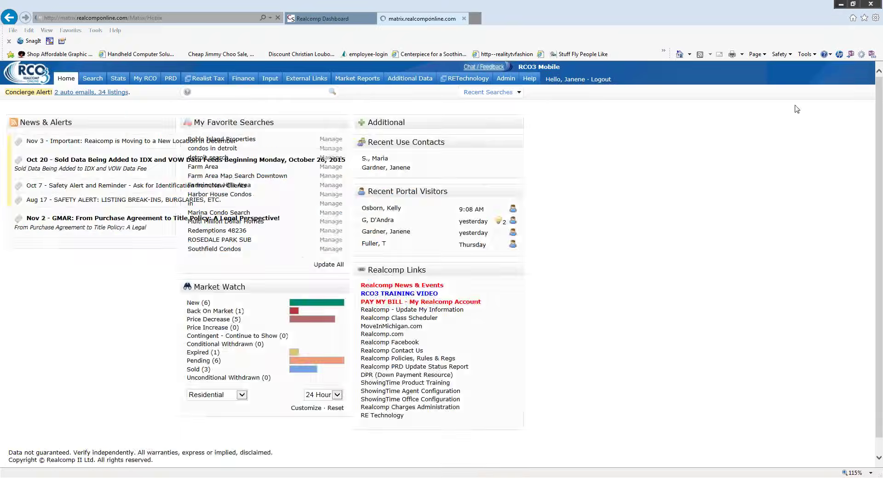